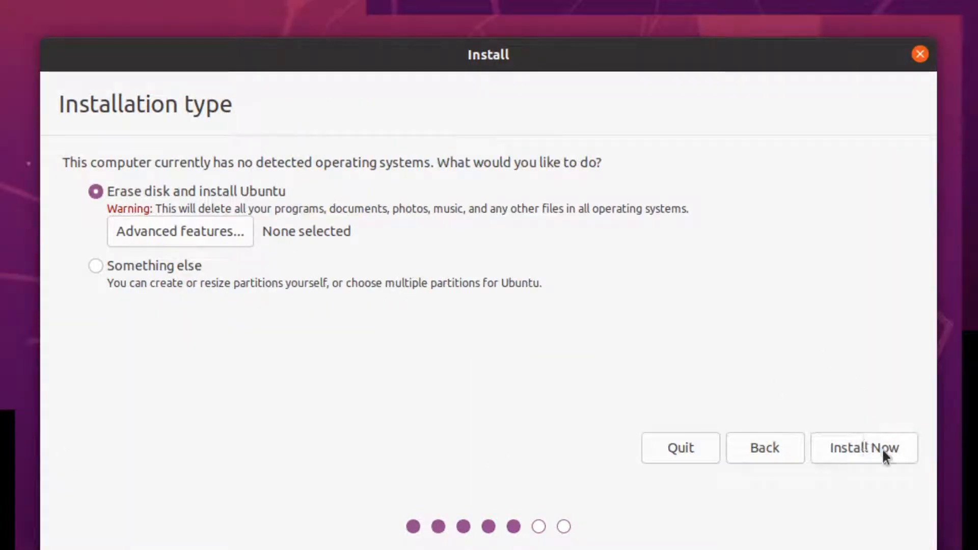
Start the Ubuntu installation that erases the disk, confirm writing the changes, and accept Los Angeles as the location.
left_click(882, 448)
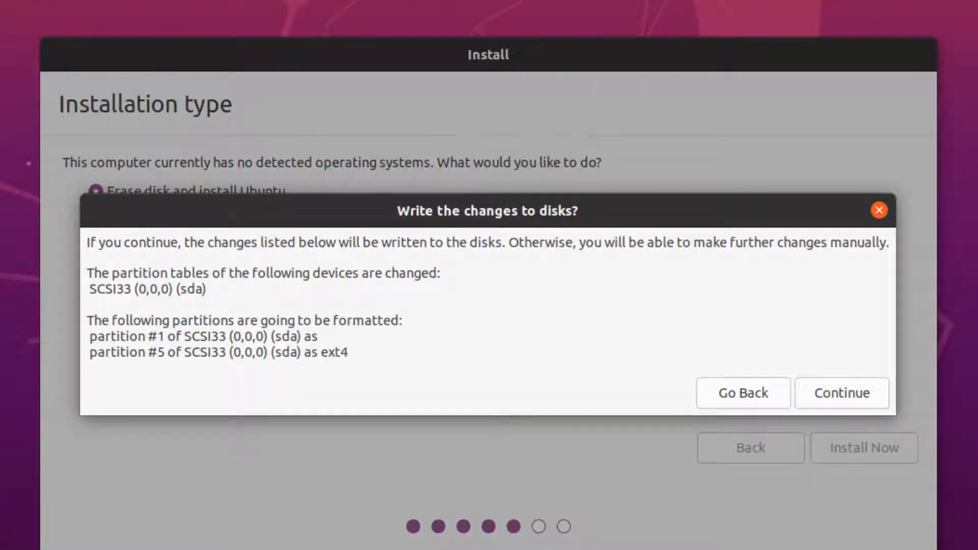
left_click(863, 396)
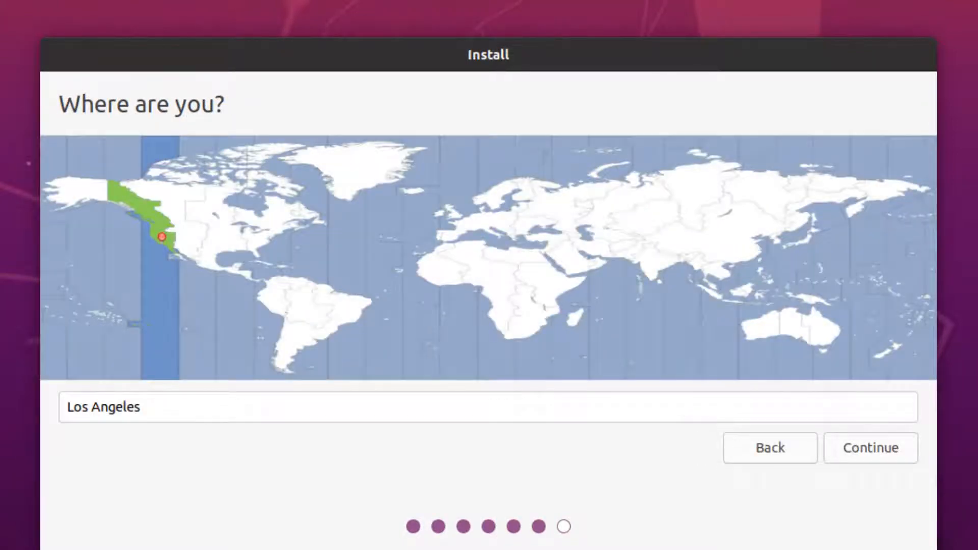
left_click(895, 449)
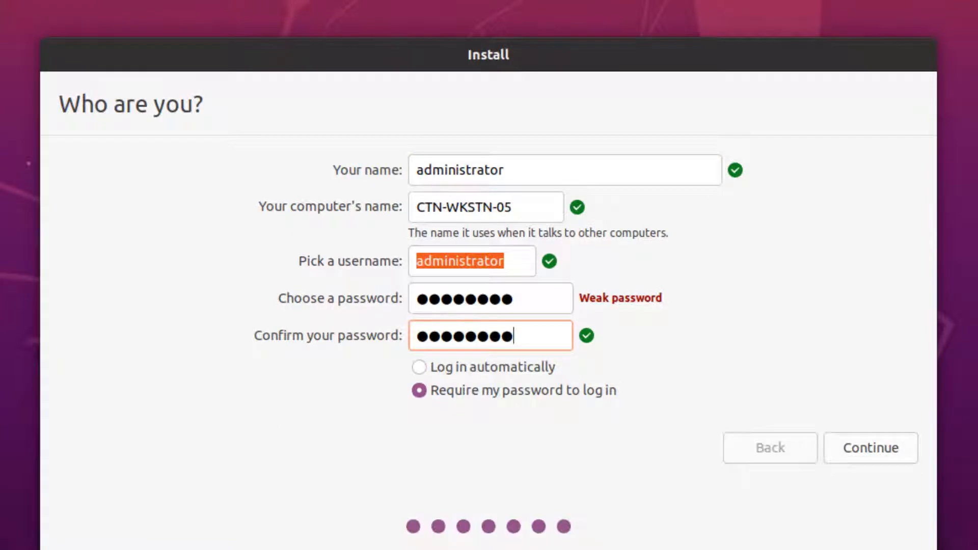
Submit the administrator account details for computer CTN-WKSTN-05 and restart into the new installation once it completes.
left_click(899, 446)
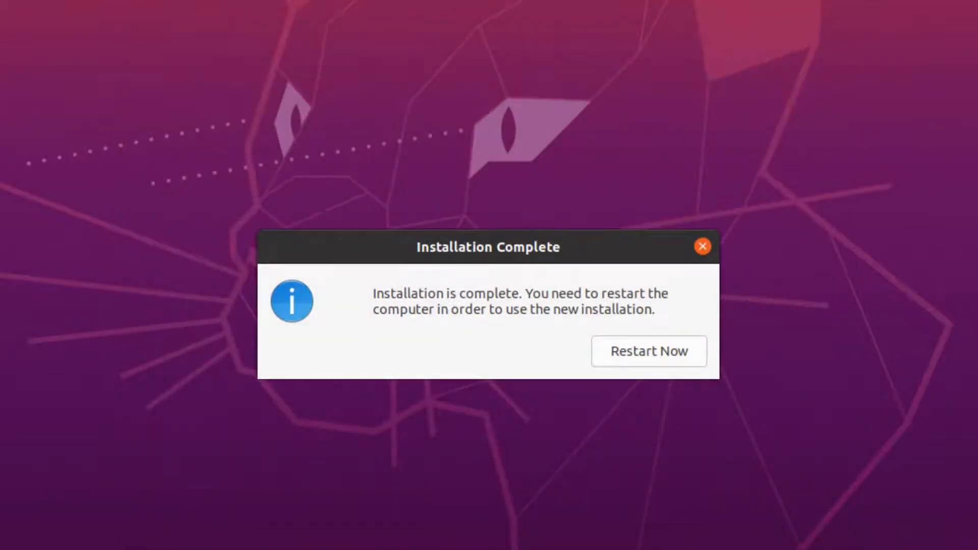
left_click(667, 350)
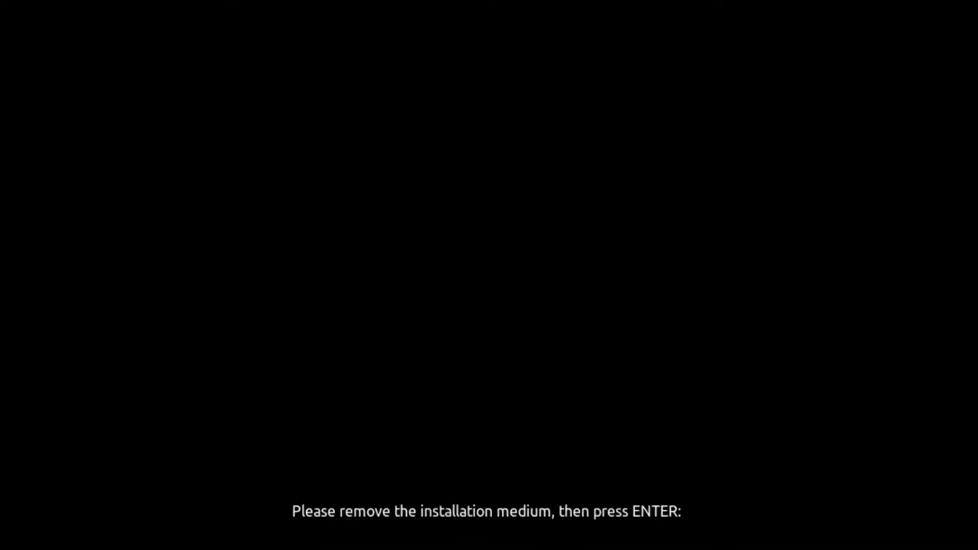
key("Return")
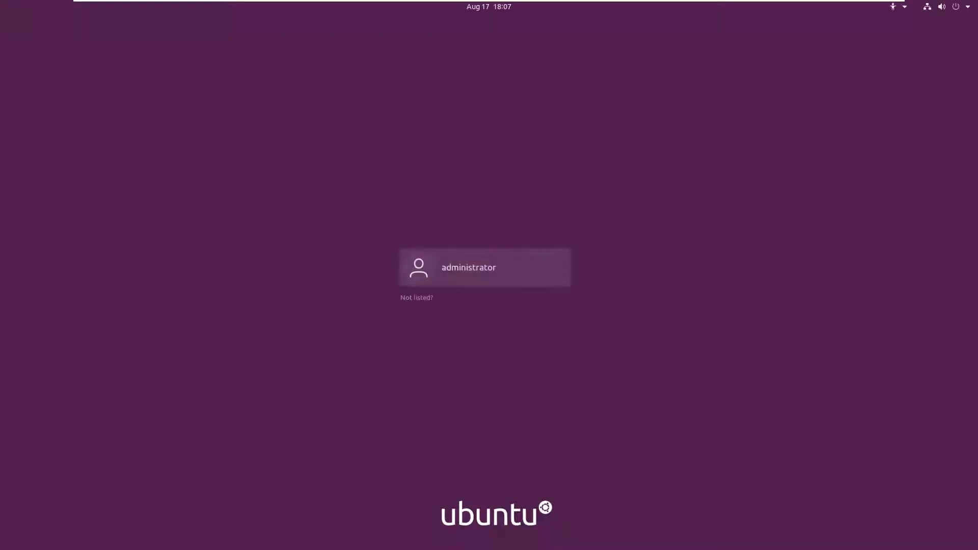
Log in to the administrator account with the account password.
key("Return")
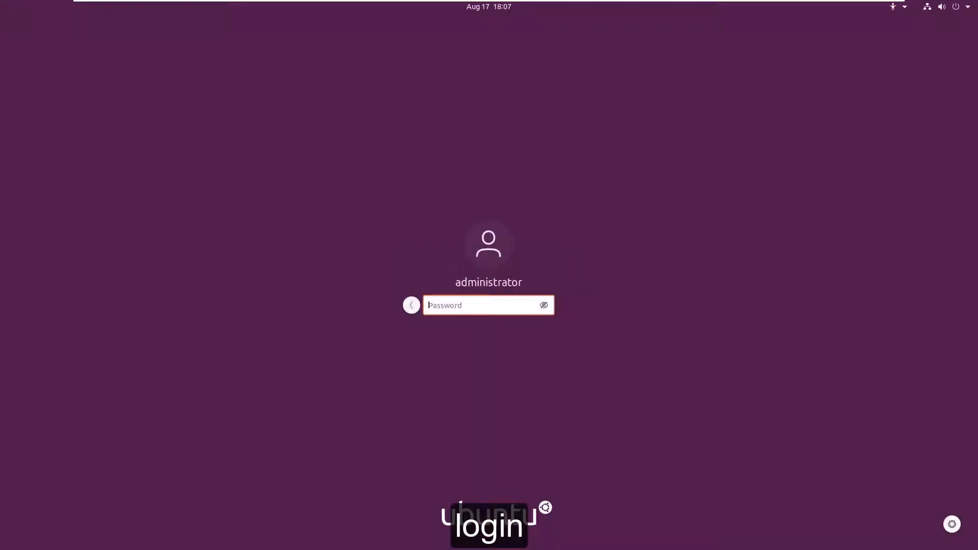
type("********")
key("Return")
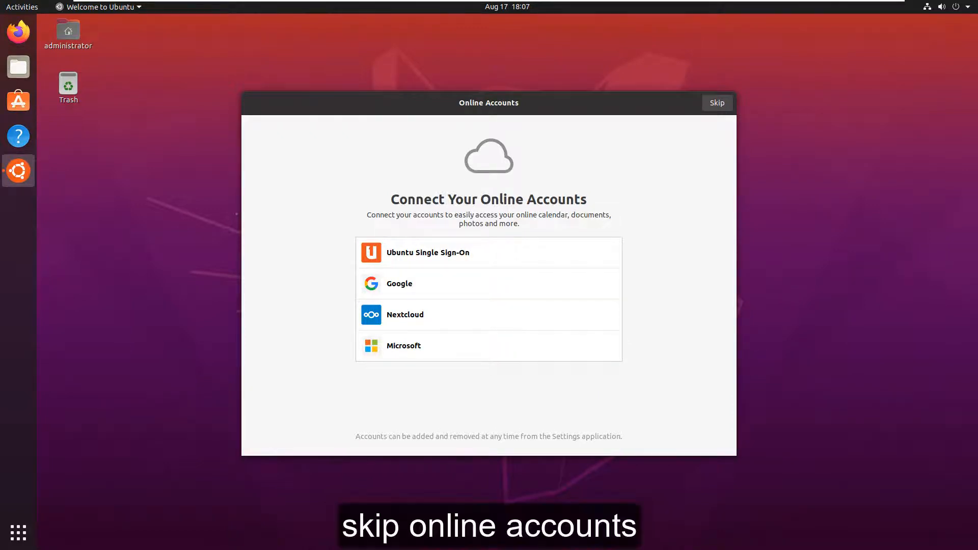
Complete the welcome setup, skipping online accounts and Livepatch, declining to send system info, and leaving Location Services off.
left_click(720, 104)
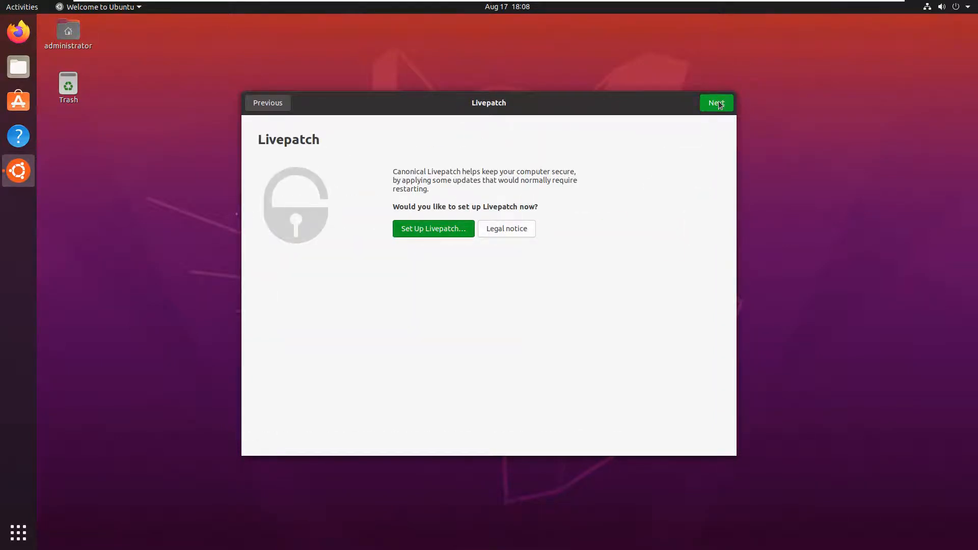
left_click(720, 105)
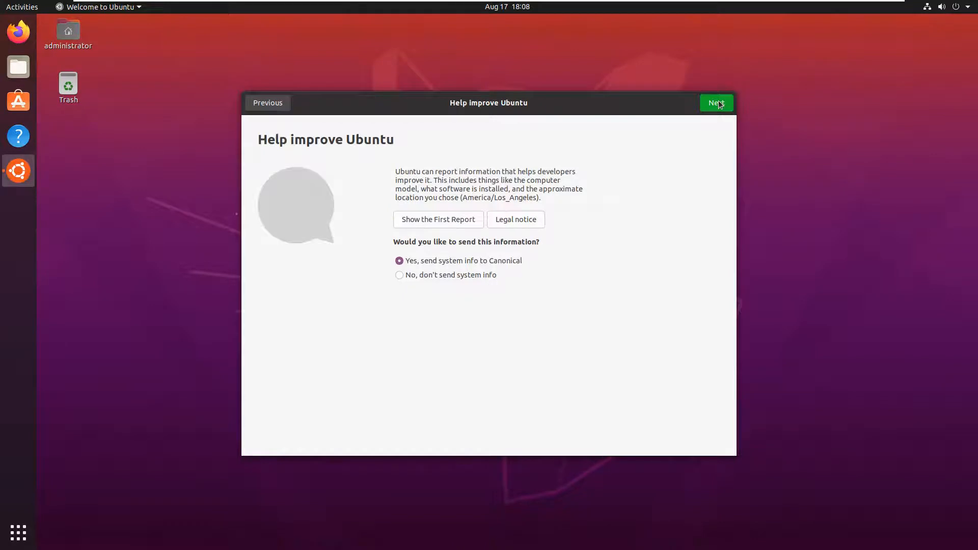
left_click(433, 273)
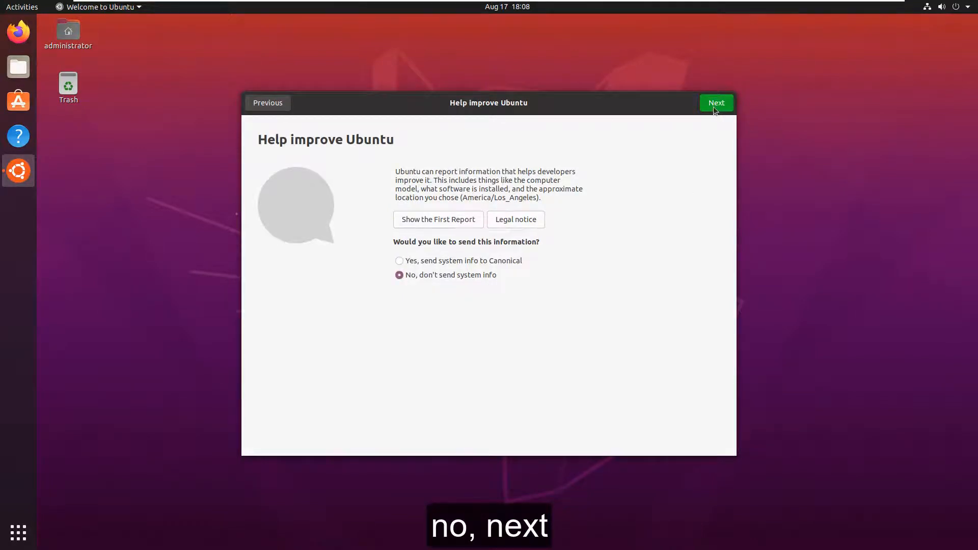
left_click(715, 104)
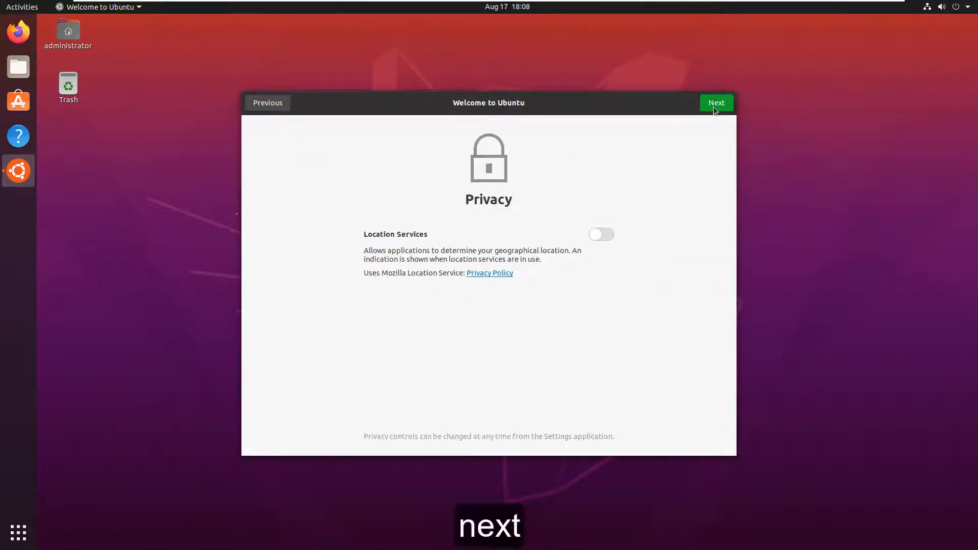
left_click(713, 108)
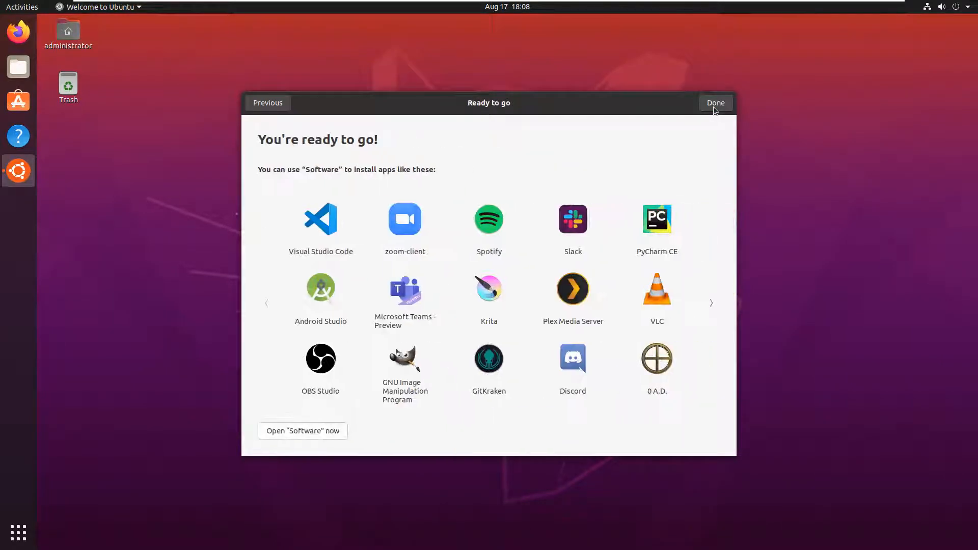
left_click(715, 108)
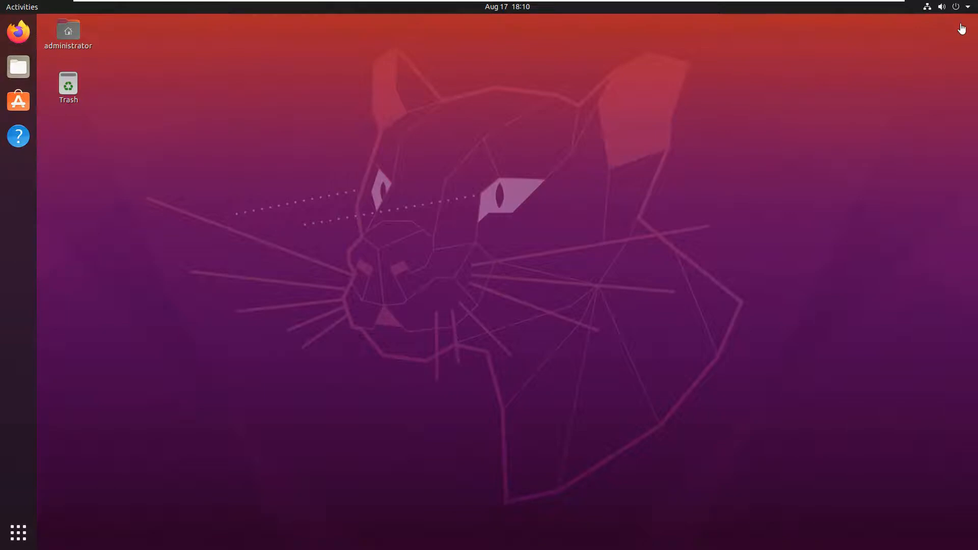
Open the wired connection's configuration in the system settings and set its IPv4 method to Manual.
left_click(967, 7)
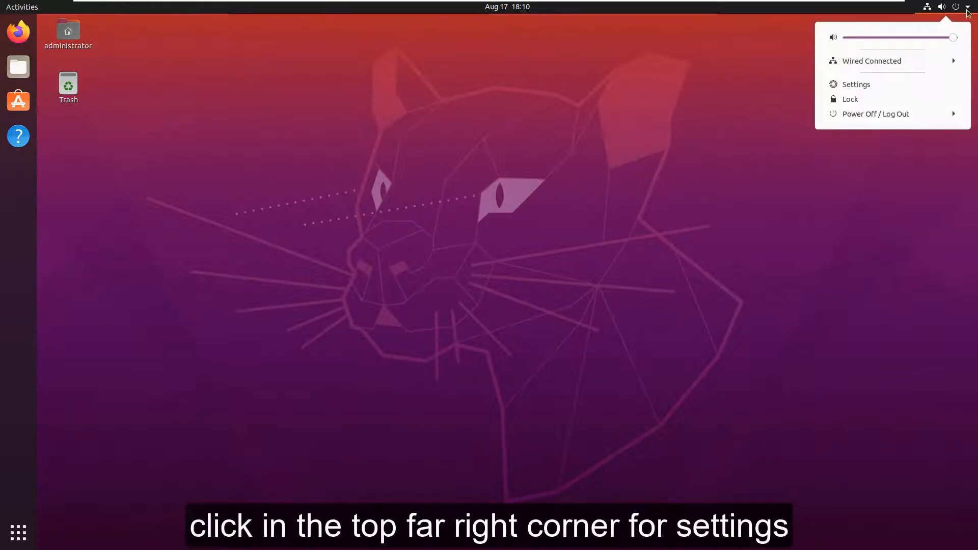
left_click(885, 88)
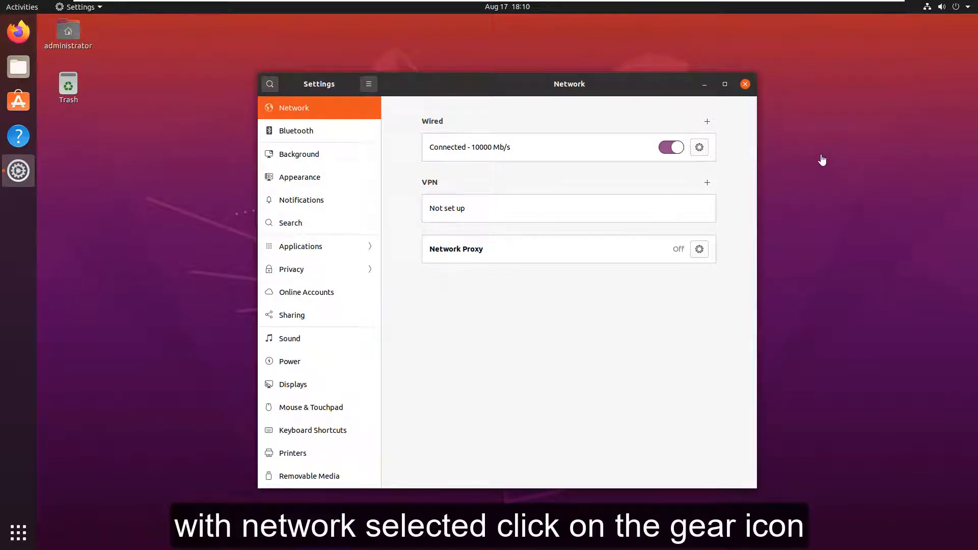
left_click(703, 150)
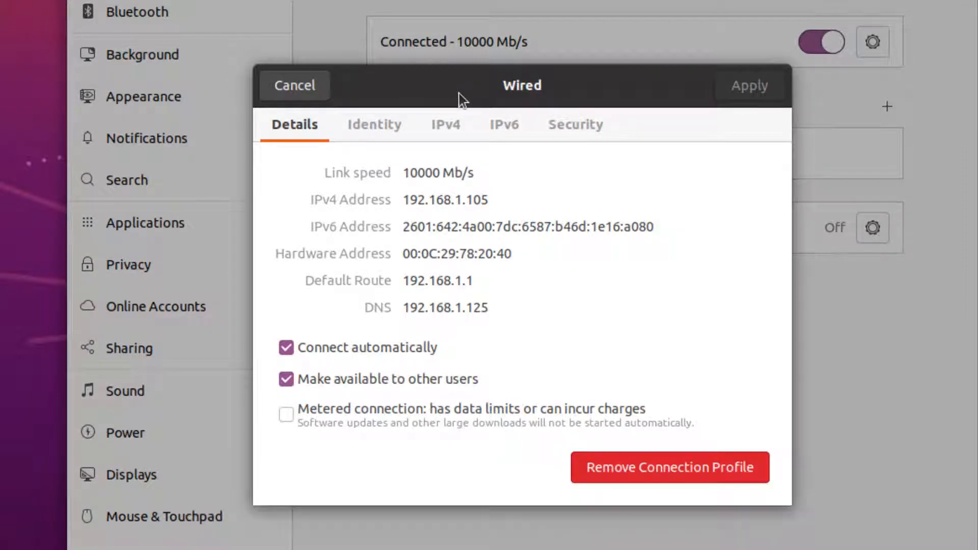
left_click(463, 128)
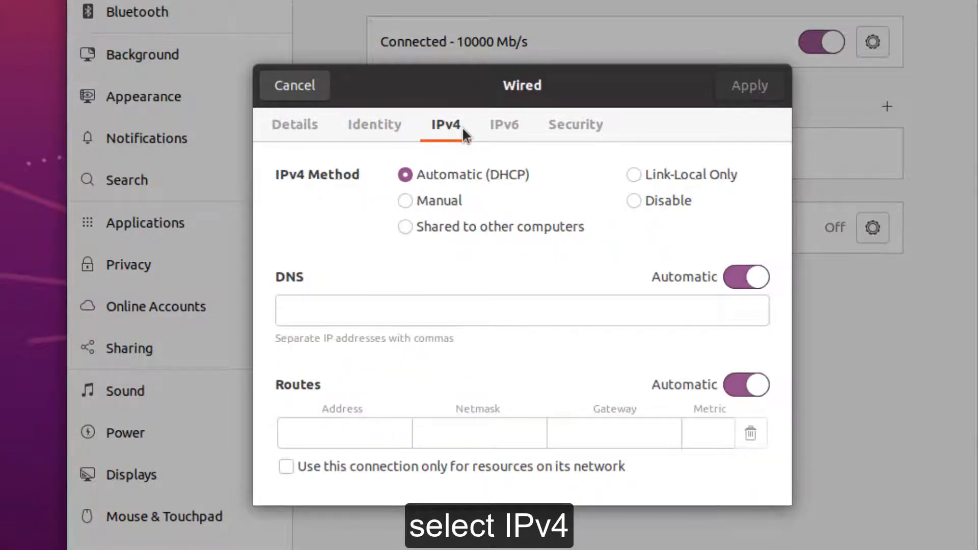
left_click(404, 201)
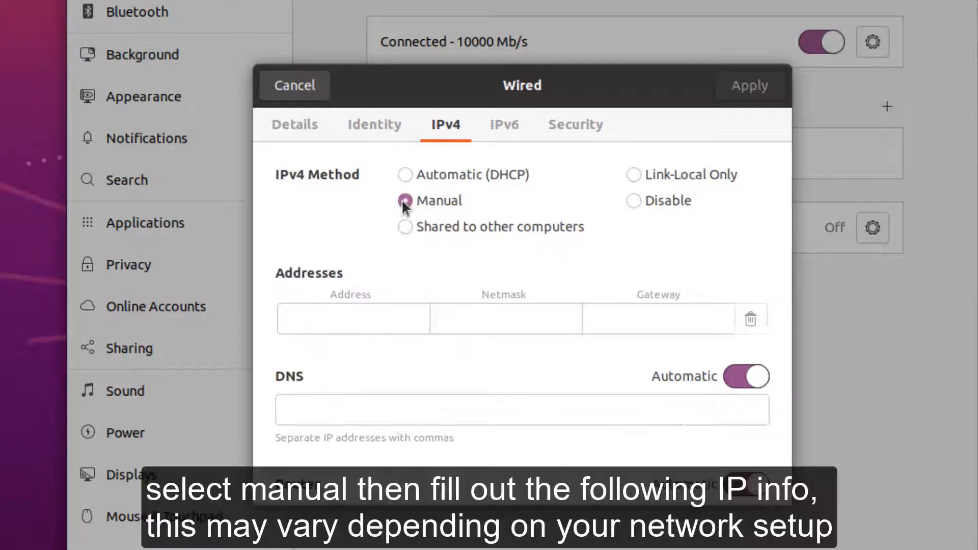
Set the IPv4 address to 192.168.1.100, netmask to 255.255.255.0 and gateway to 192.168.1.1, apply the changes, and close the settings.
left_click(350, 320)
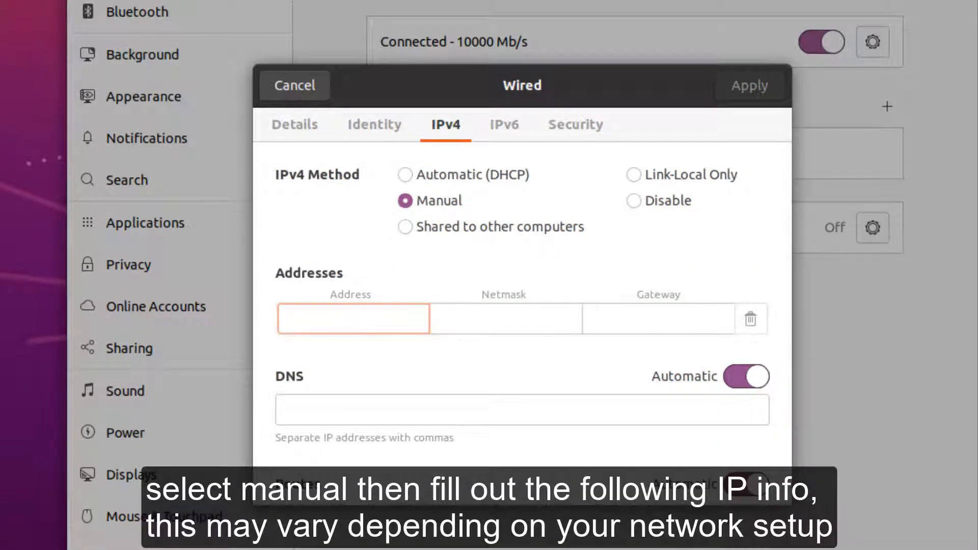
type("192.168.1.100")
key("Tab")
type("255.255.255.0")
key("Tab")
type("192.168.1.1")
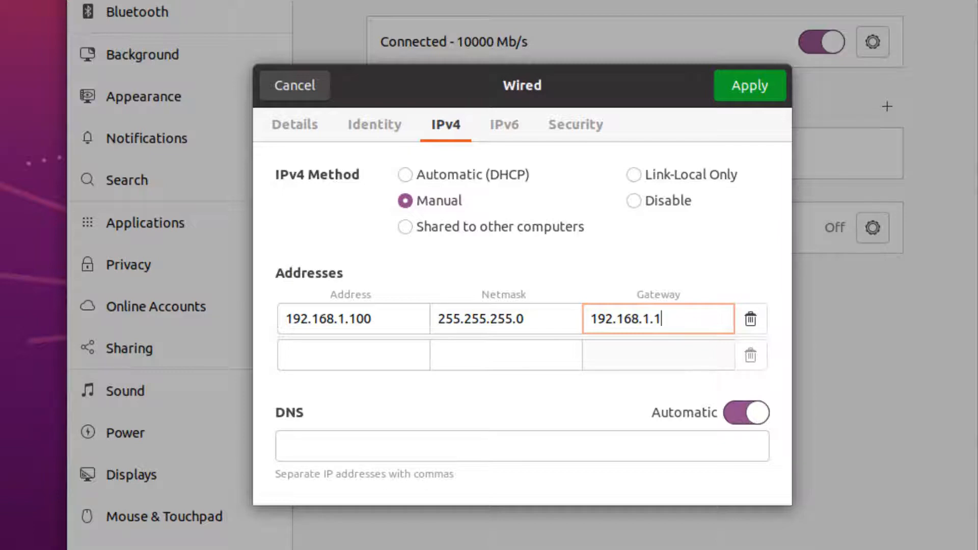
left_click(750, 86)
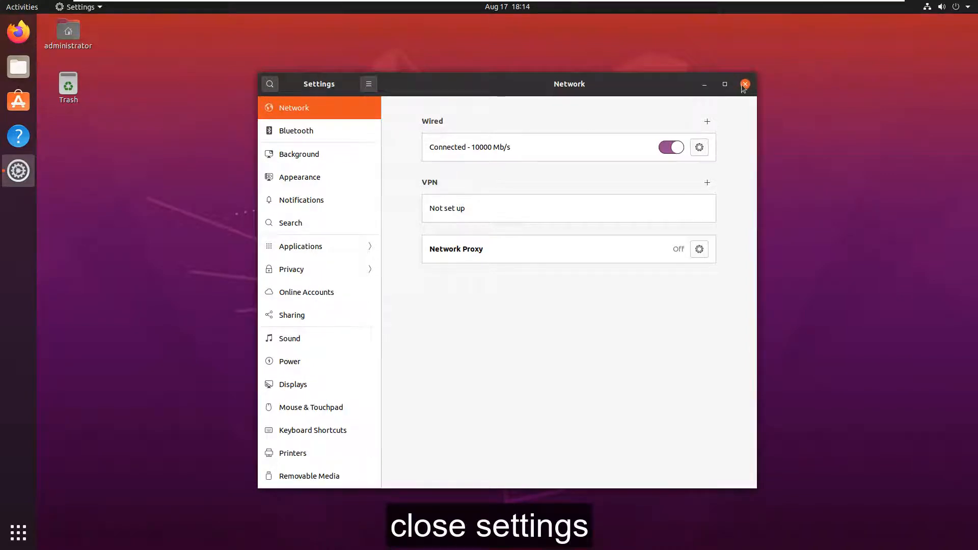
left_click(743, 86)
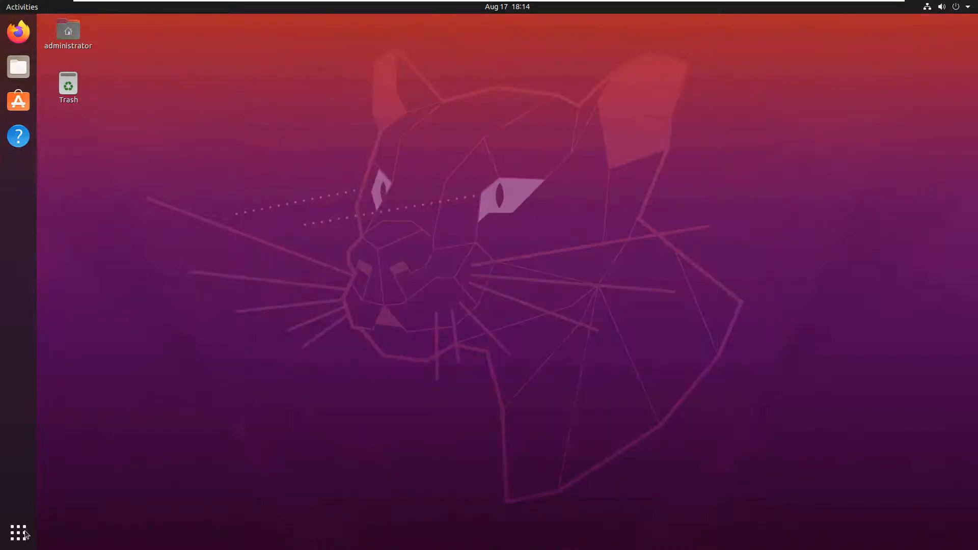
Open Terminal and refresh the package lists with "sudo apt update", entering the administrator password when asked.
left_click(26, 532)
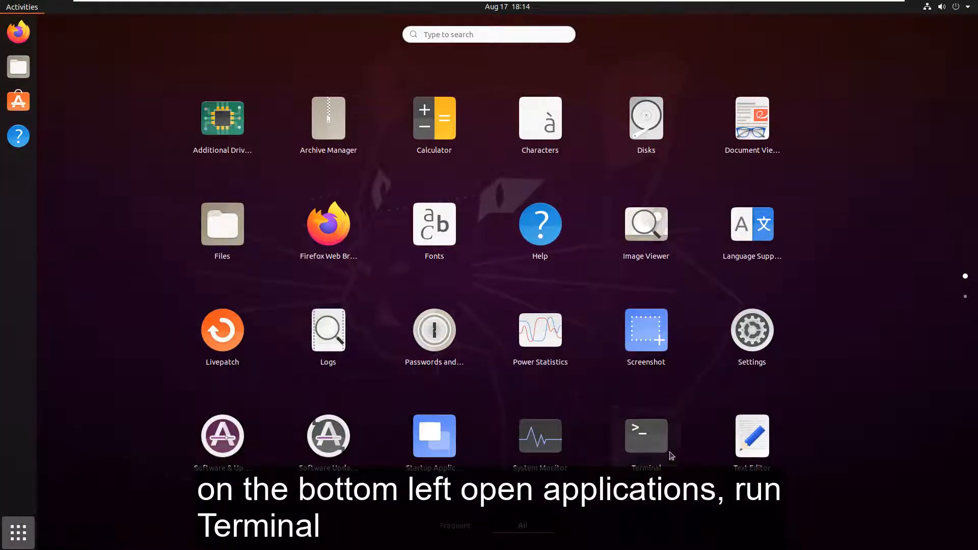
left_click(670, 447)
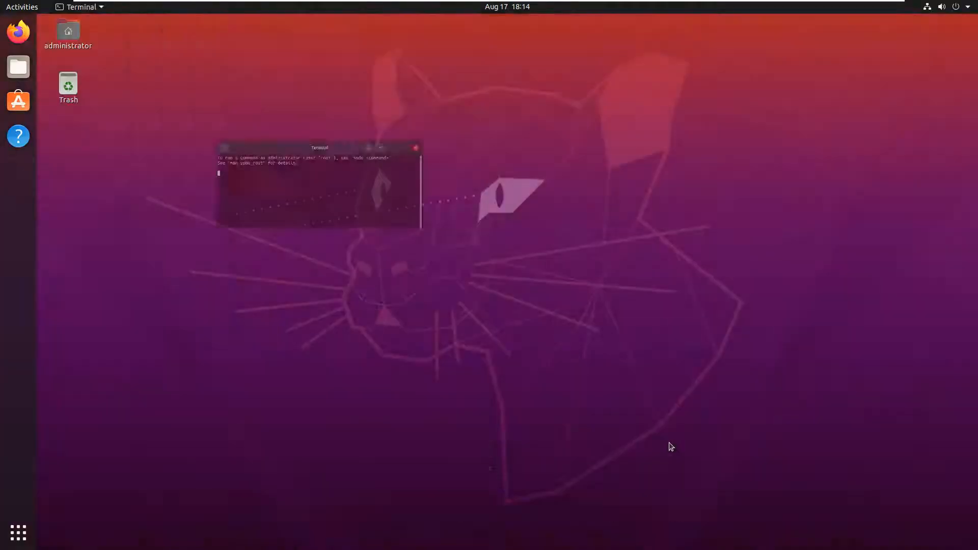
left_click_drag(310, 45, 498, 136)
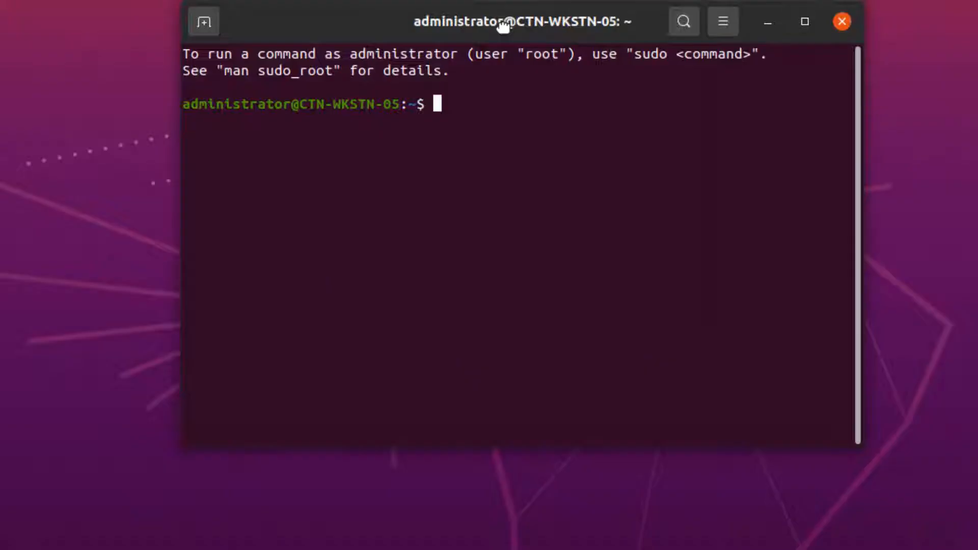
type("sudo apt update")
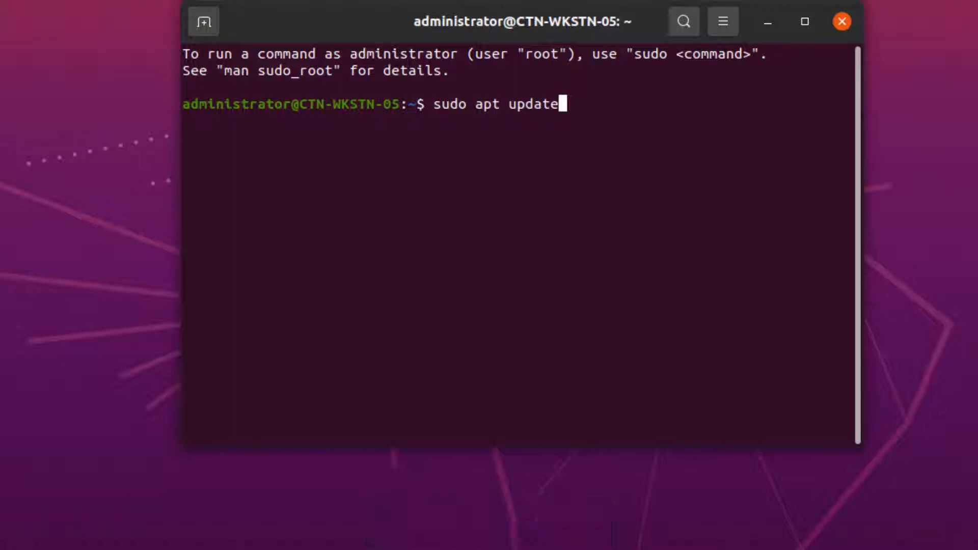
key("Return")
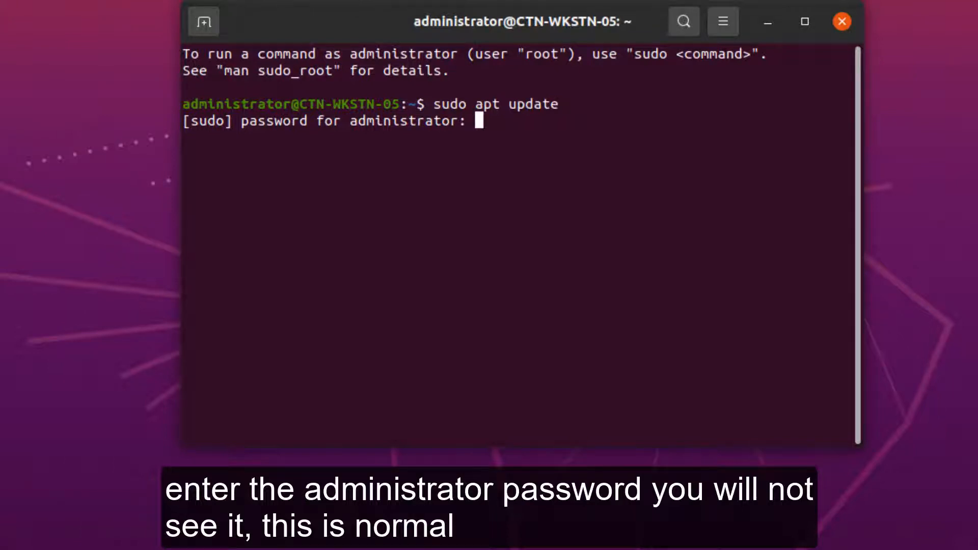
key("Return")
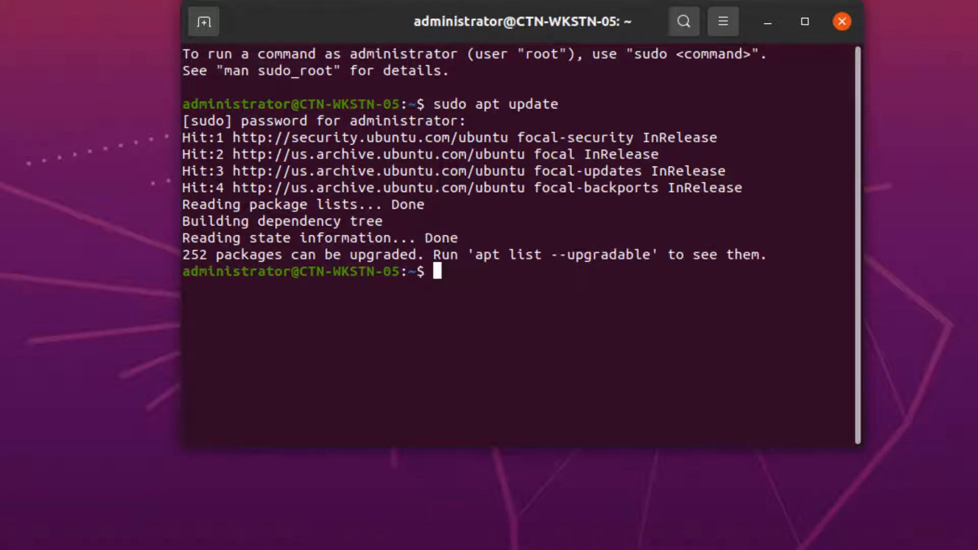
Install Samba with "sudo apt install samba", answering y to continue, and check its file locations with "whereis samba".
type("sudo apt install samba")
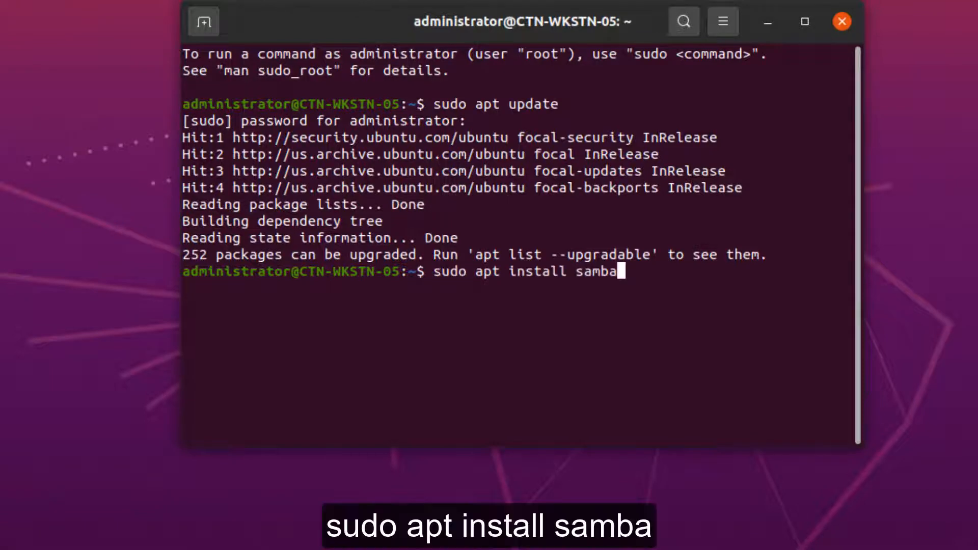
key("Return")
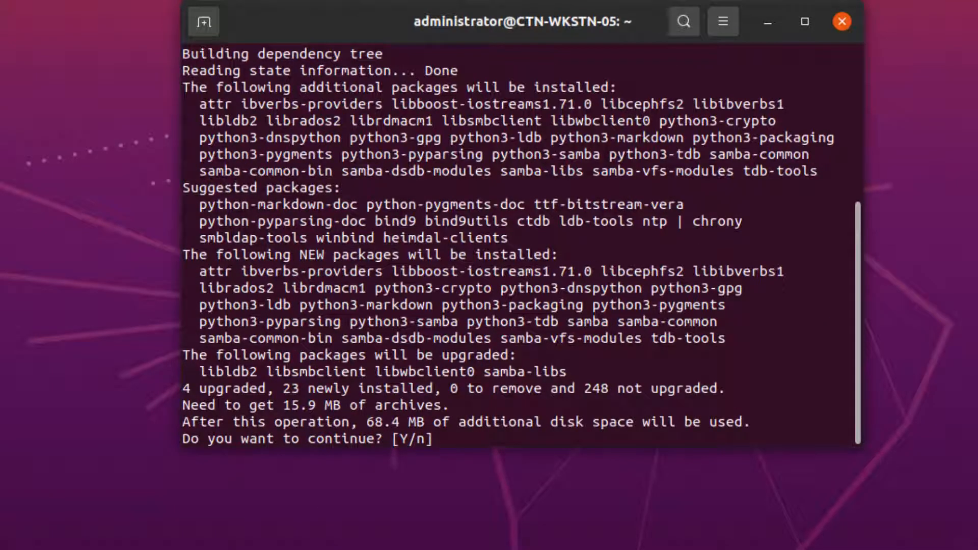
type("y")
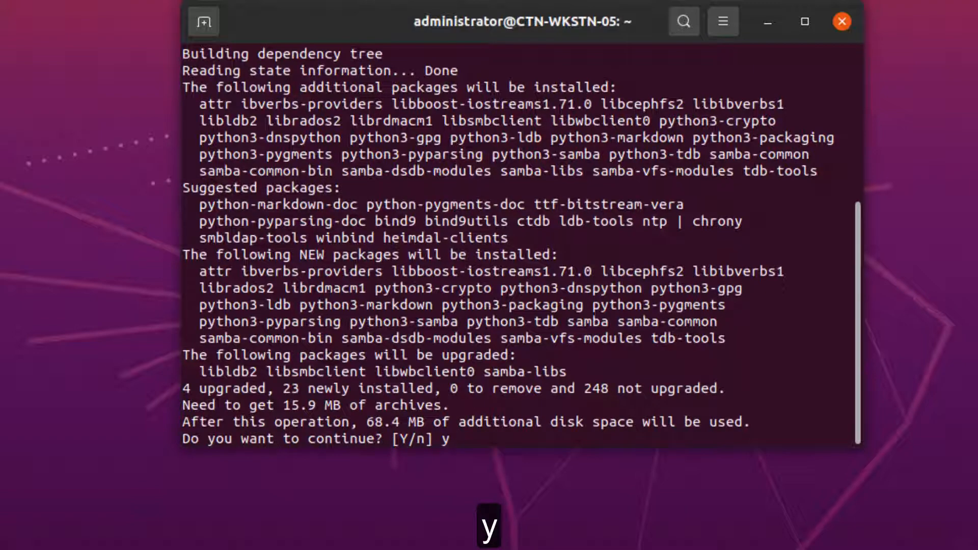
key("Return")
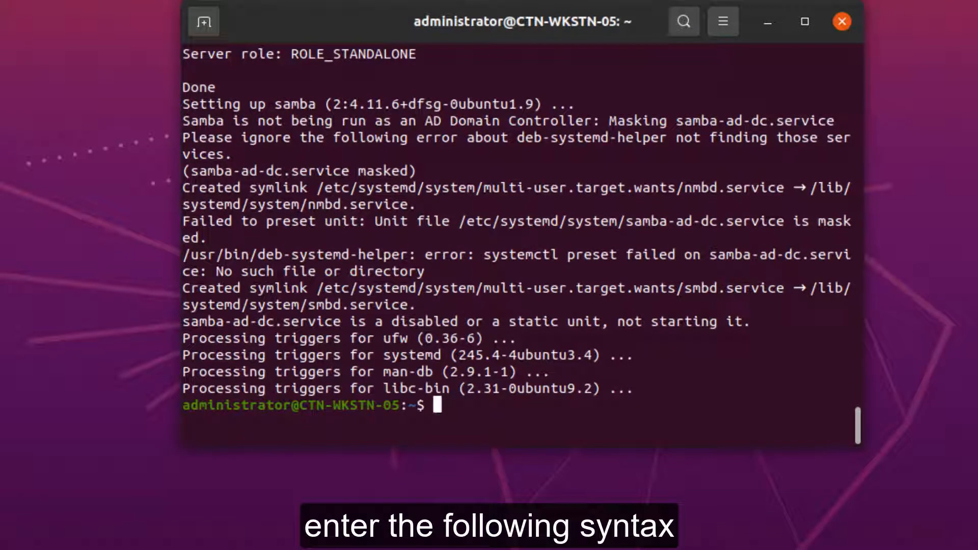
type("whereis samba")
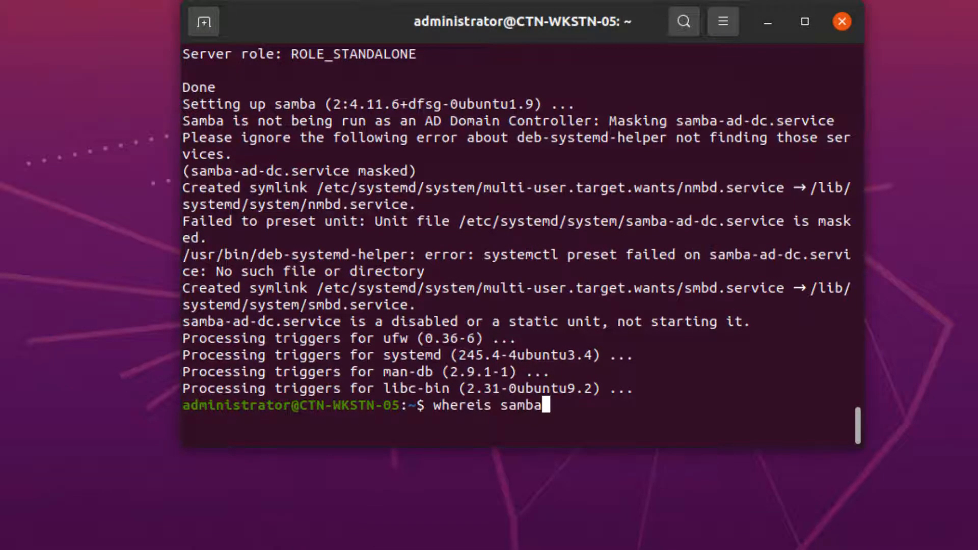
key("Return")
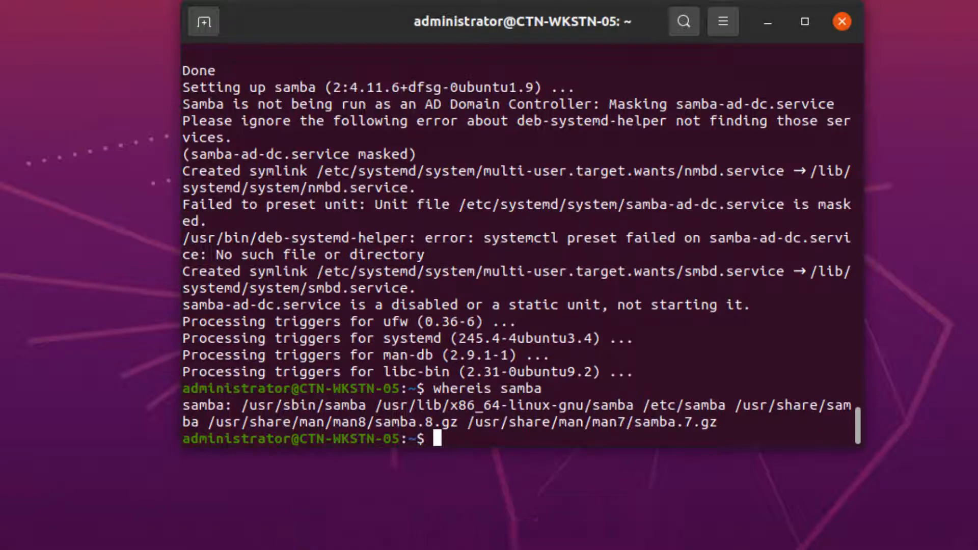
Create the folder with "mkdir /home/administrator/databackup" and open the Samba configuration with "sudo nano /etc/samba/smb.conf".
type("mkdir /home/administrator/databackup")
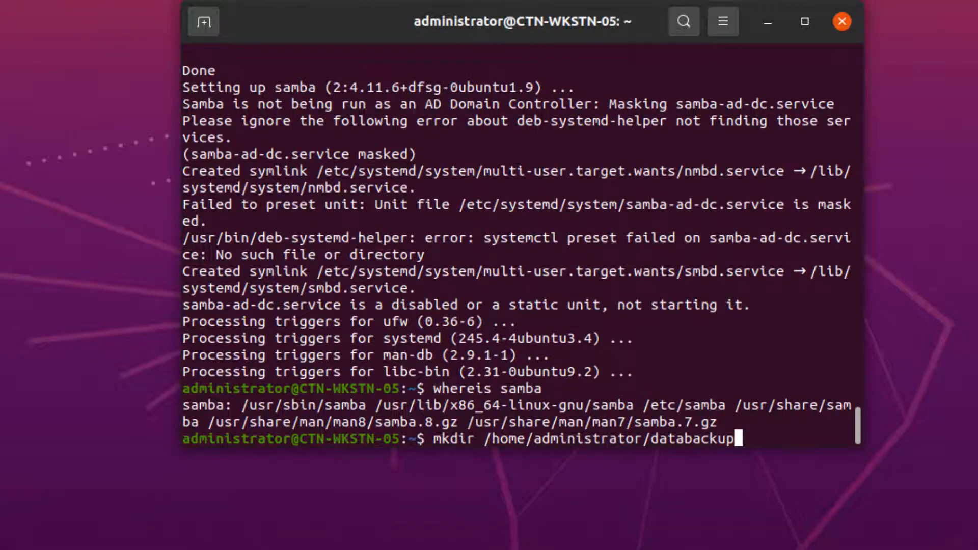
key("Return")
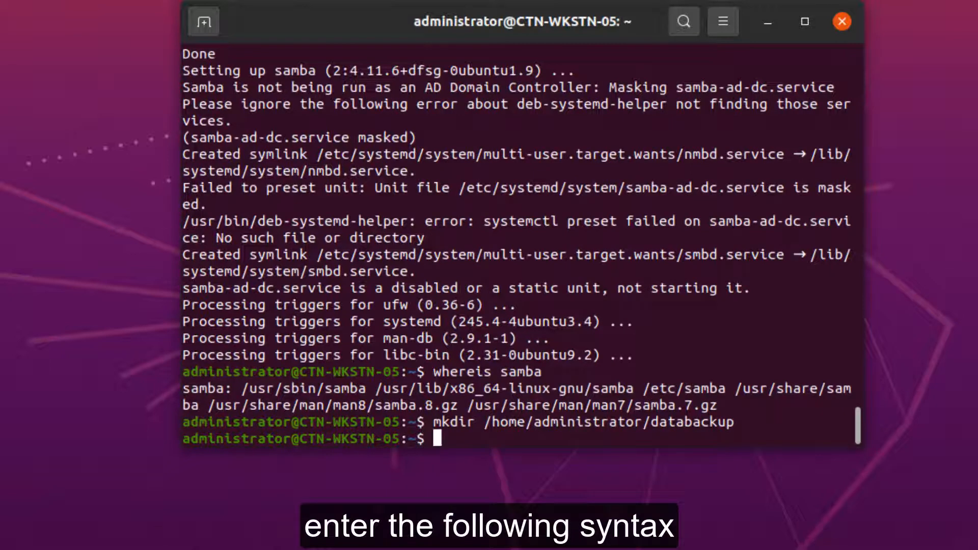
type("sudo nano /etc/samba/smb.conf")
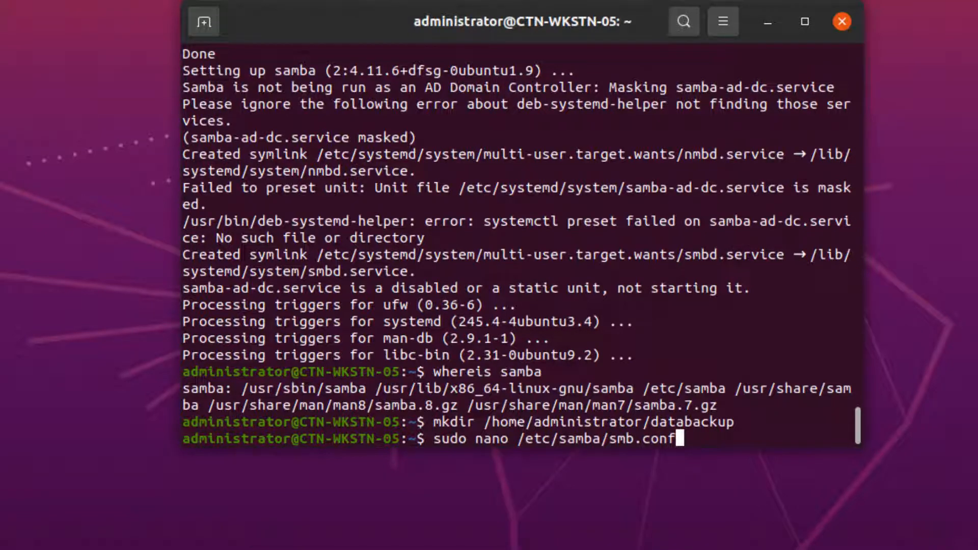
key("Return")
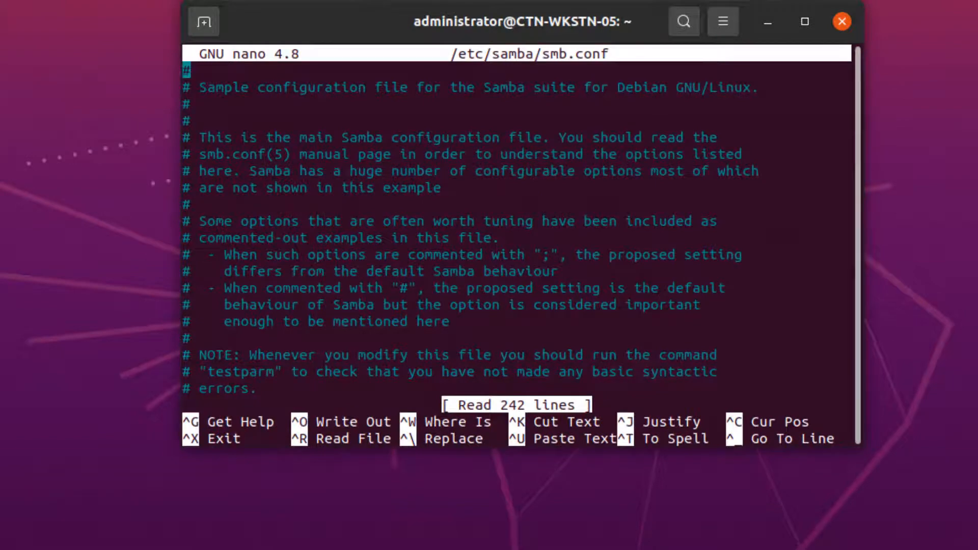
Read through the Samba configuration file, from the networking and authentication settings down to the share definitions, and return to its beginning.
scroll(861, 143, "down", 10)
scroll(841, 141, "down", 6)
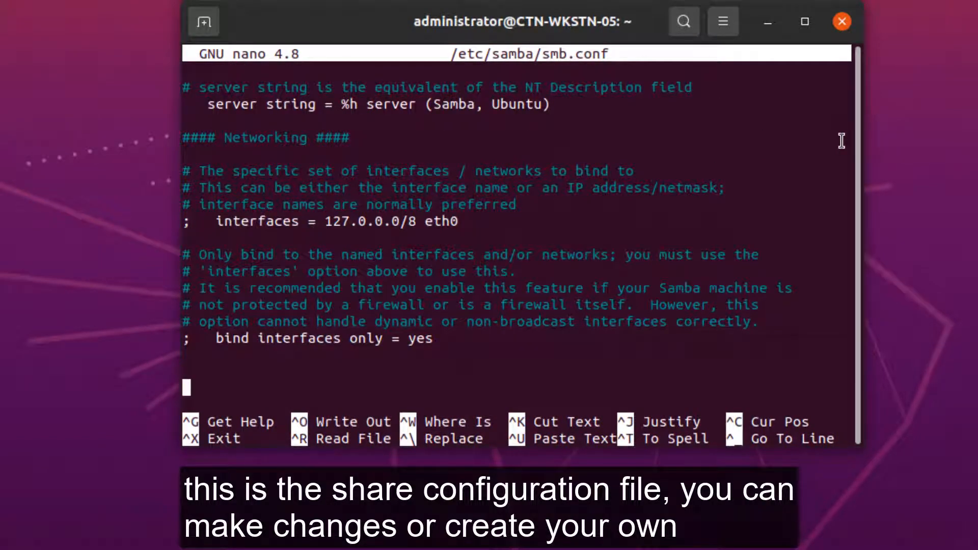
scroll(842, 140, "down", 9)
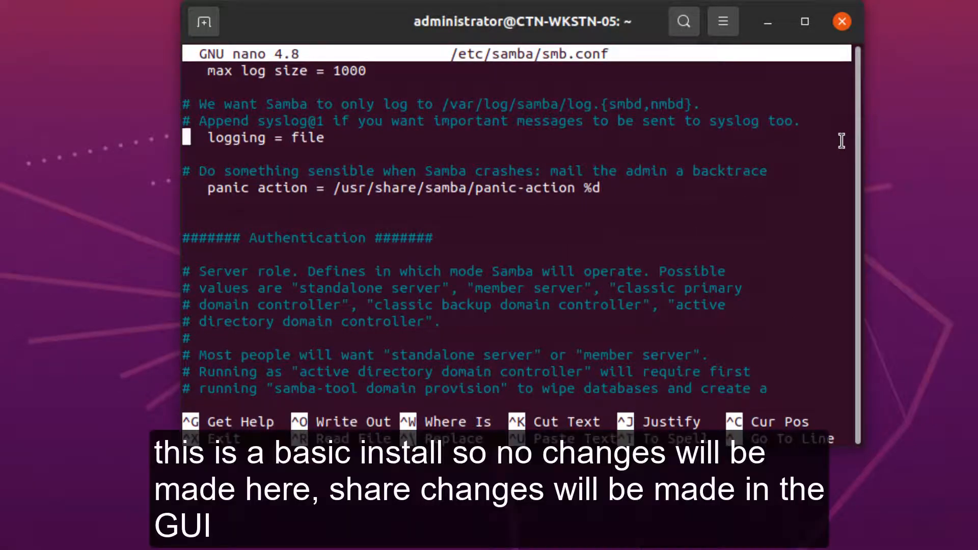
scroll(842, 140, "up", 1)
scroll(841, 141, "down", 7)
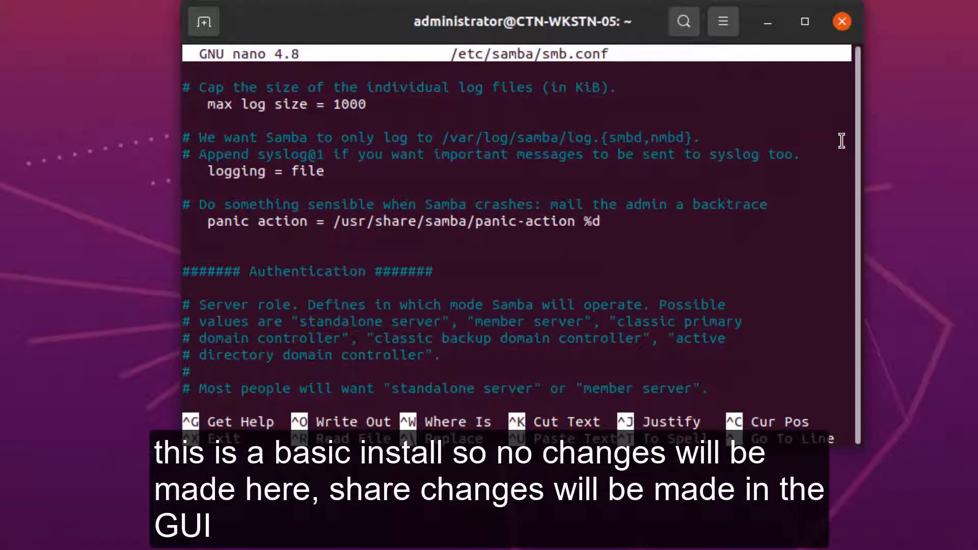
scroll(841, 140, "down", 4)
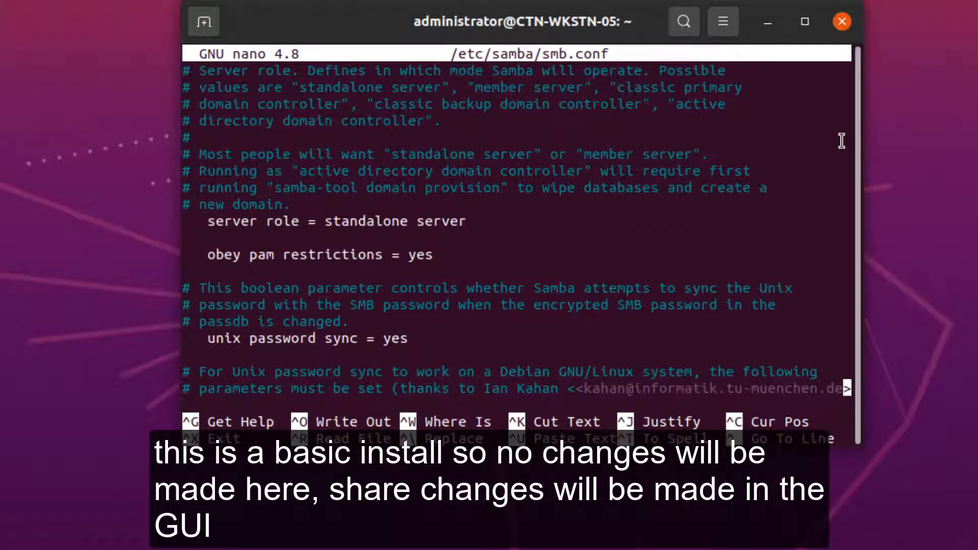
scroll(841, 140, "down", 6)
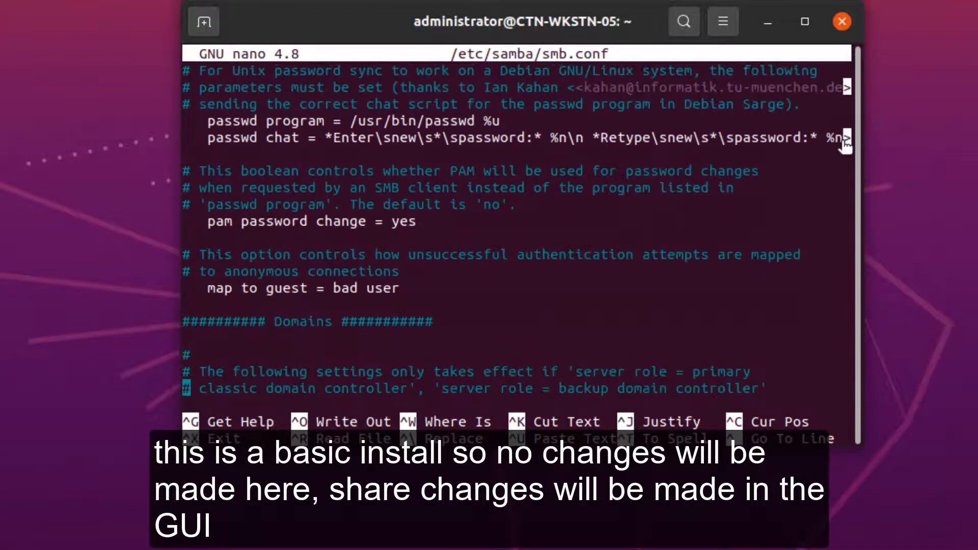
scroll(843, 143, "down", 20)
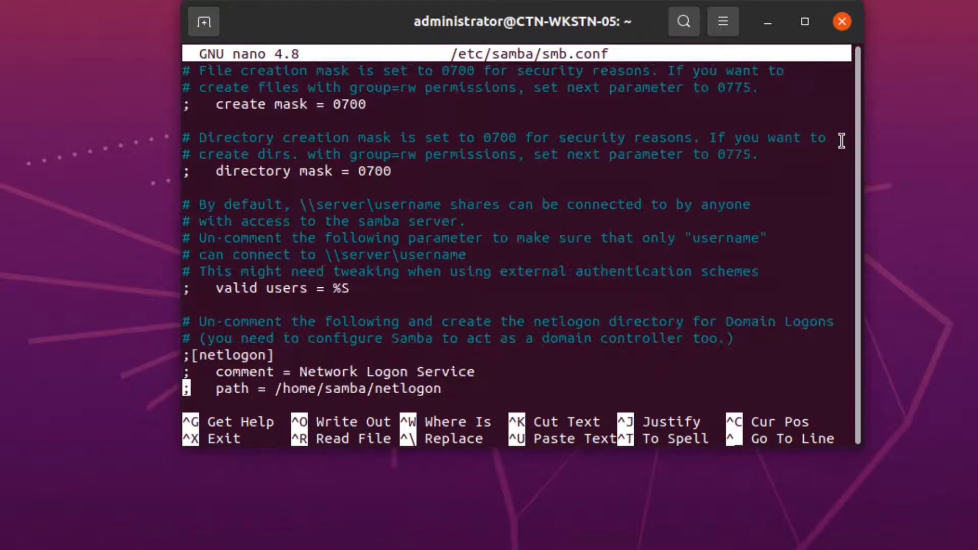
scroll(842, 141, "down", 5)
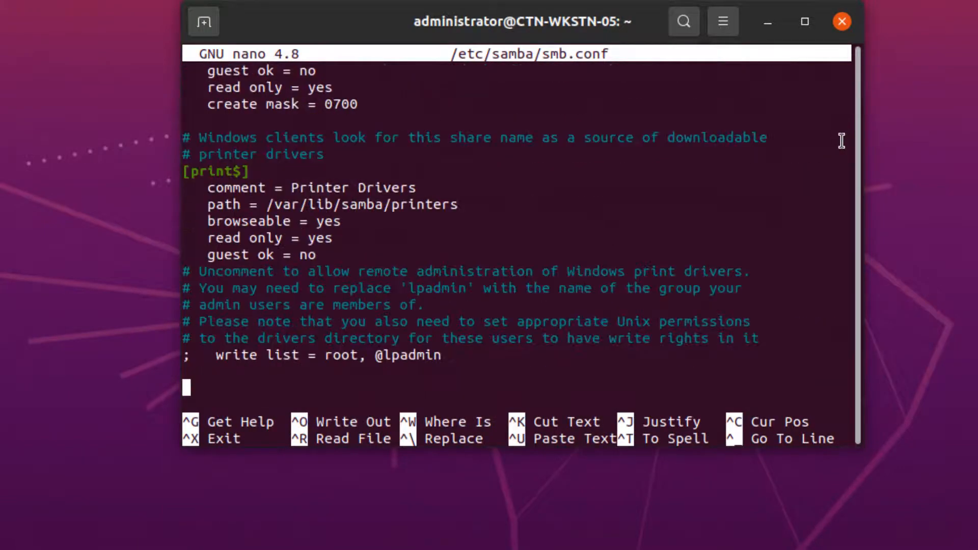
scroll(842, 141, "up", 20)
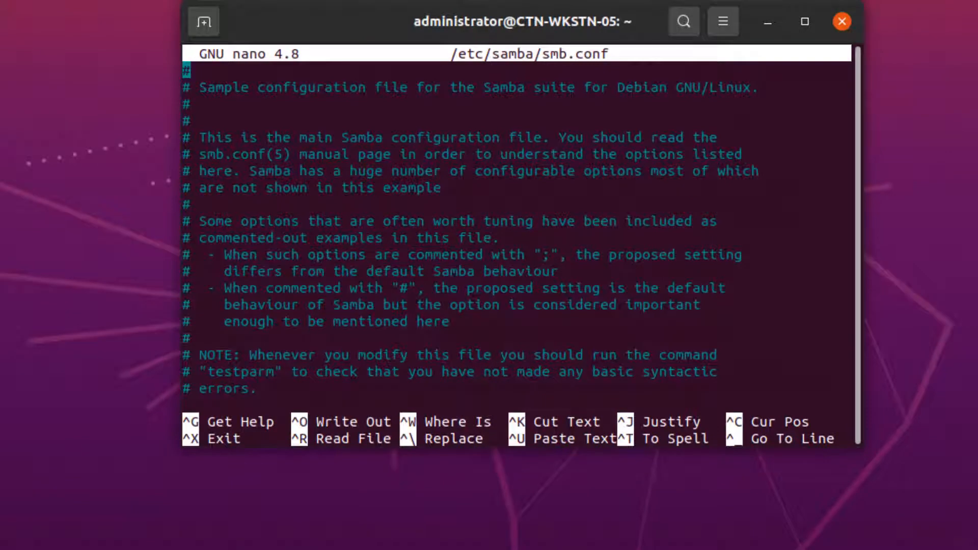
Close the terminal despite the running nano process and restart Ubuntu.
right_click(243, 31)
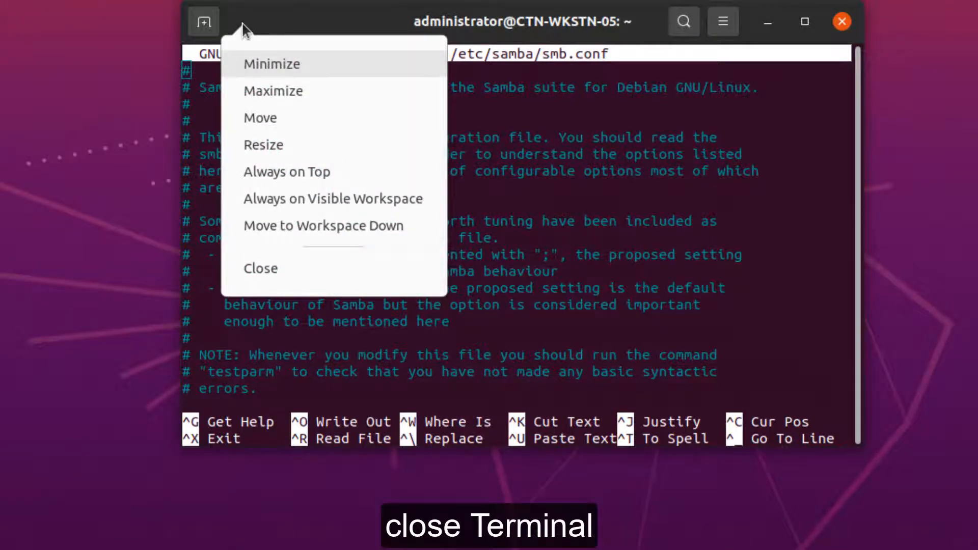
left_click(261, 268)
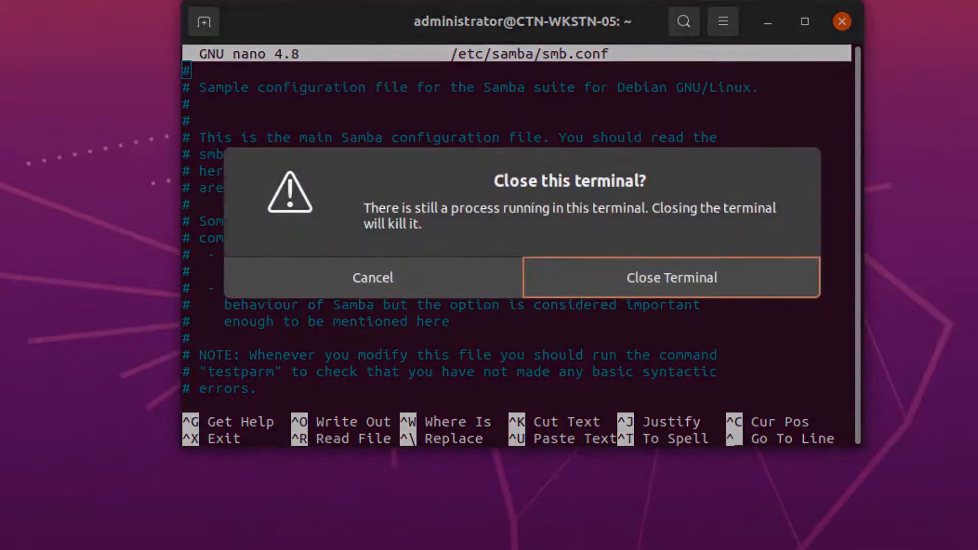
left_click(740, 286)
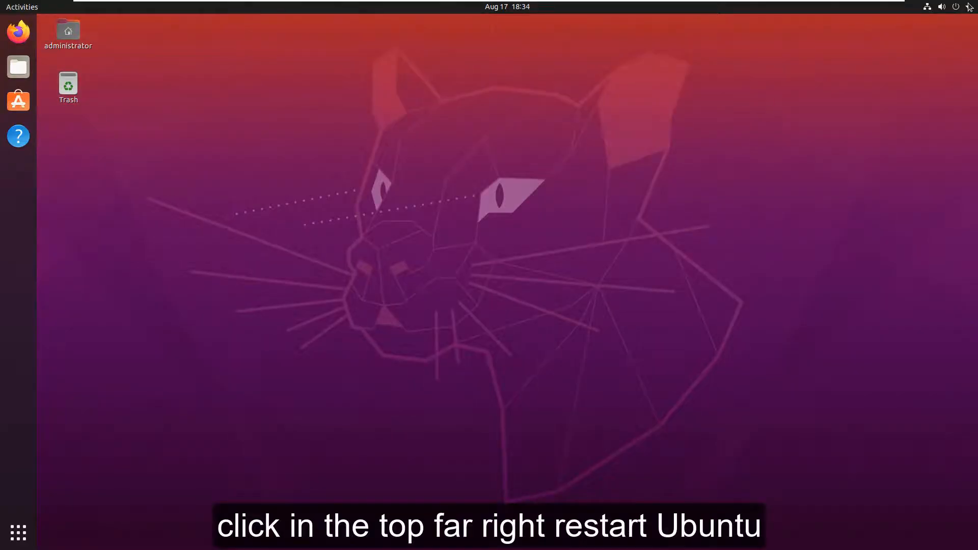
left_click(968, 7)
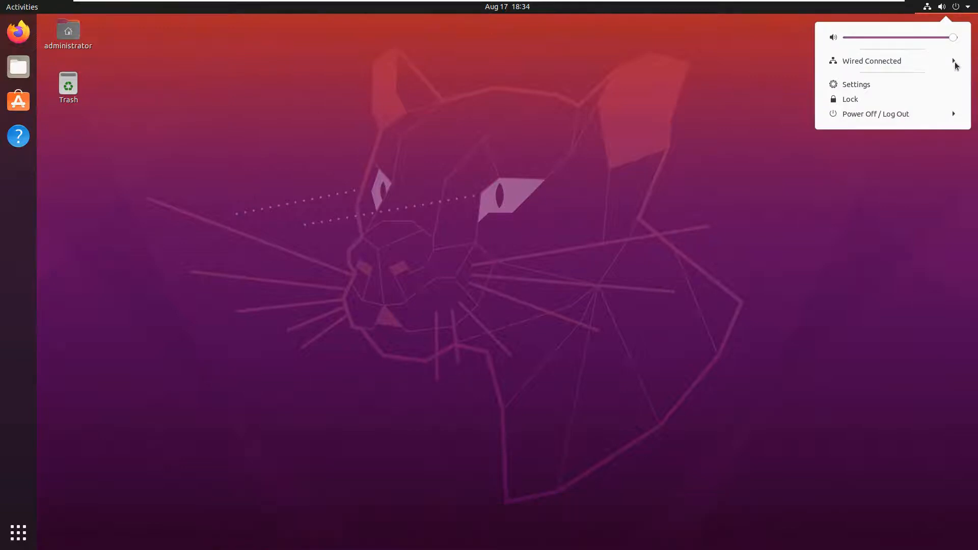
left_click(949, 115)
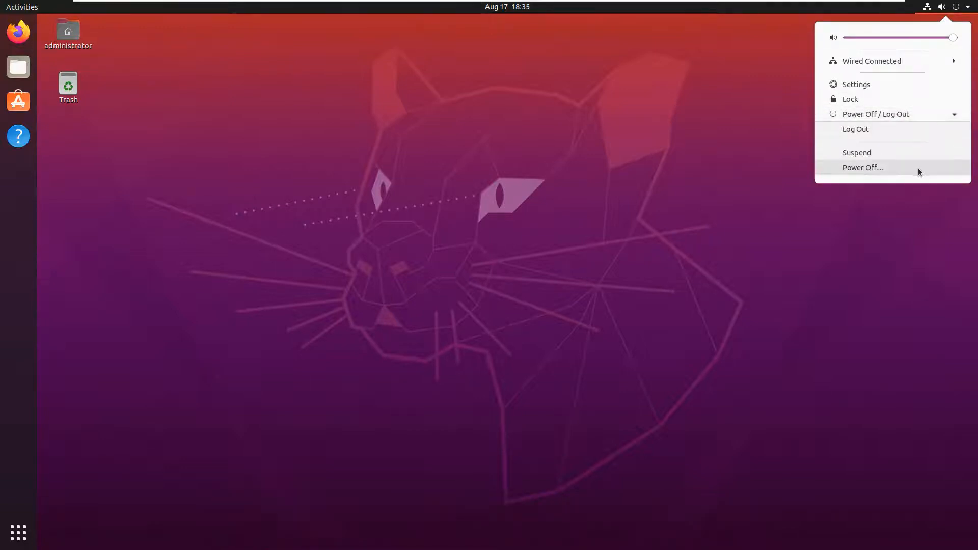
left_click(917, 167)
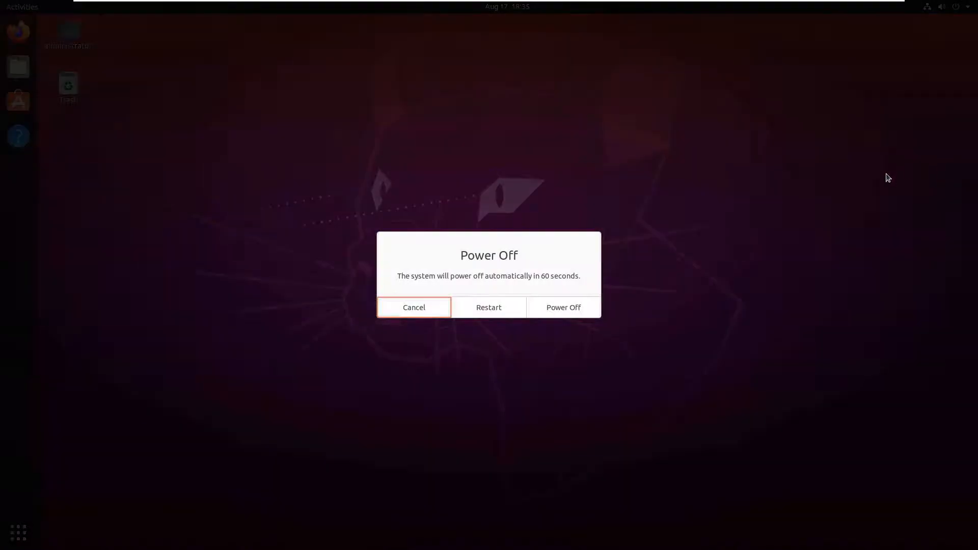
left_click(493, 308)
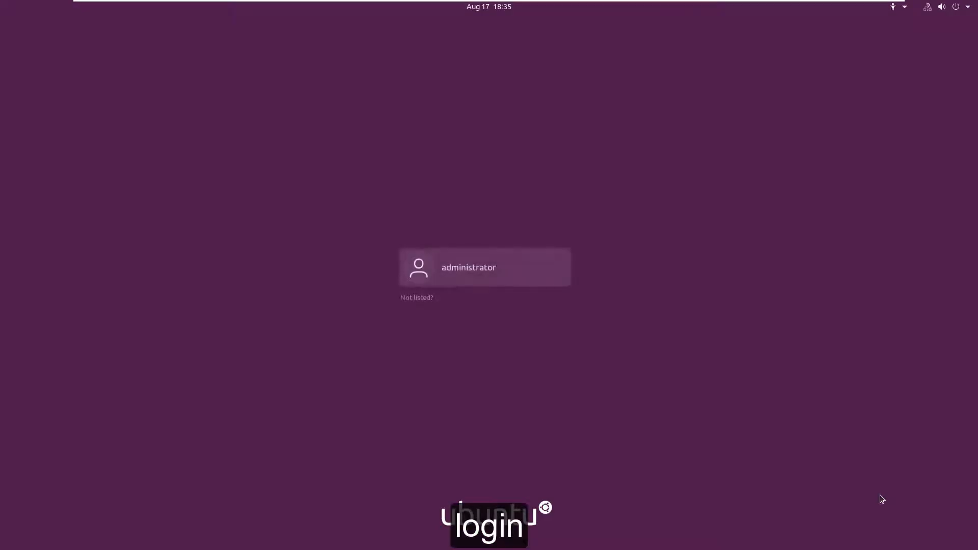
Log in to the administrator account by entering its password.
key("Return")
type("*********")
key("Return")
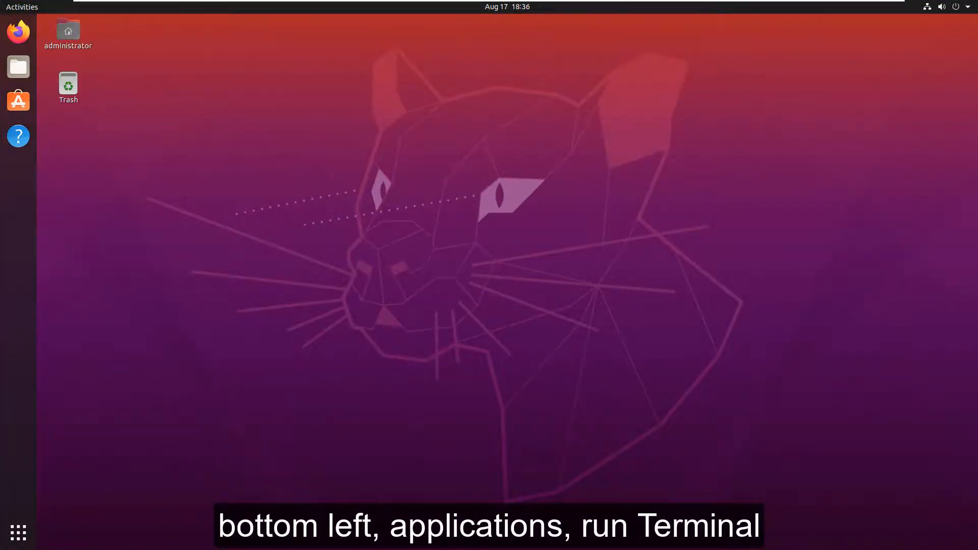
In Terminal, run "sudo smbpasswd -a administrator", enter the sudo password and the new SMB password twice, and close the terminal.
left_click(18, 533)
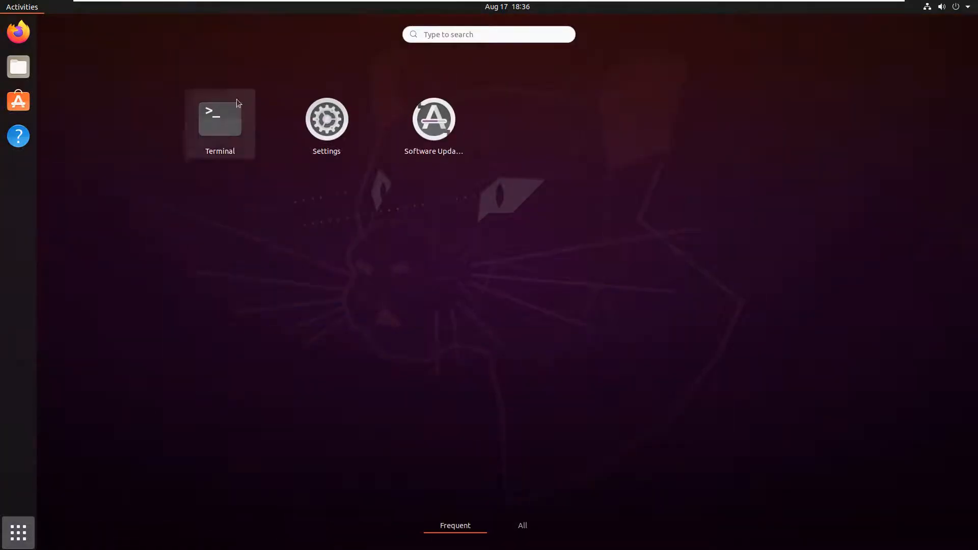
left_click(227, 125)
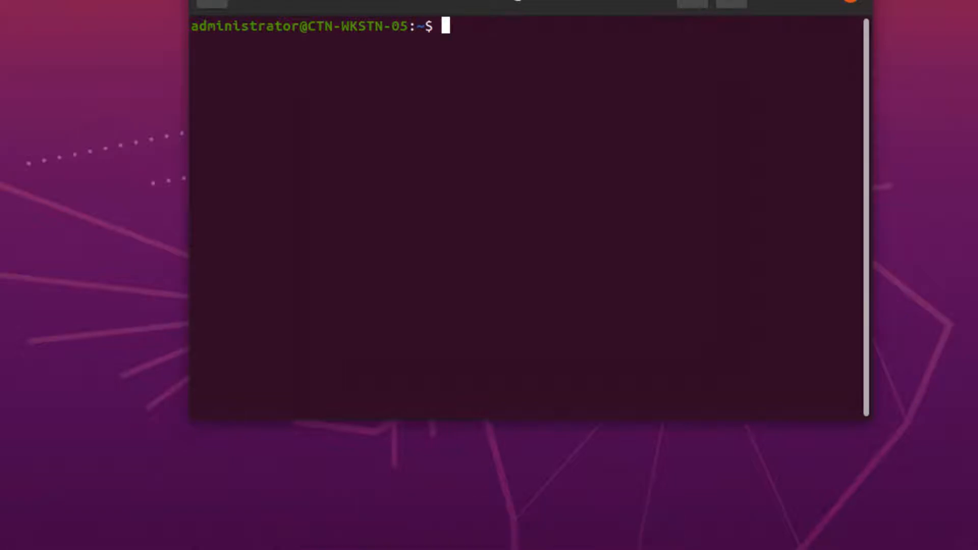
type("sudo smbpasswd -a administrator")
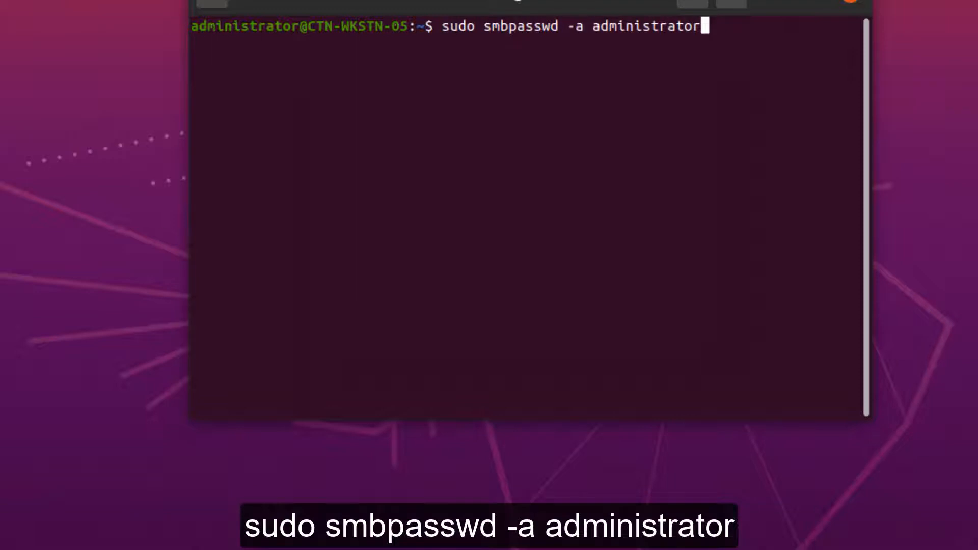
key("Return")
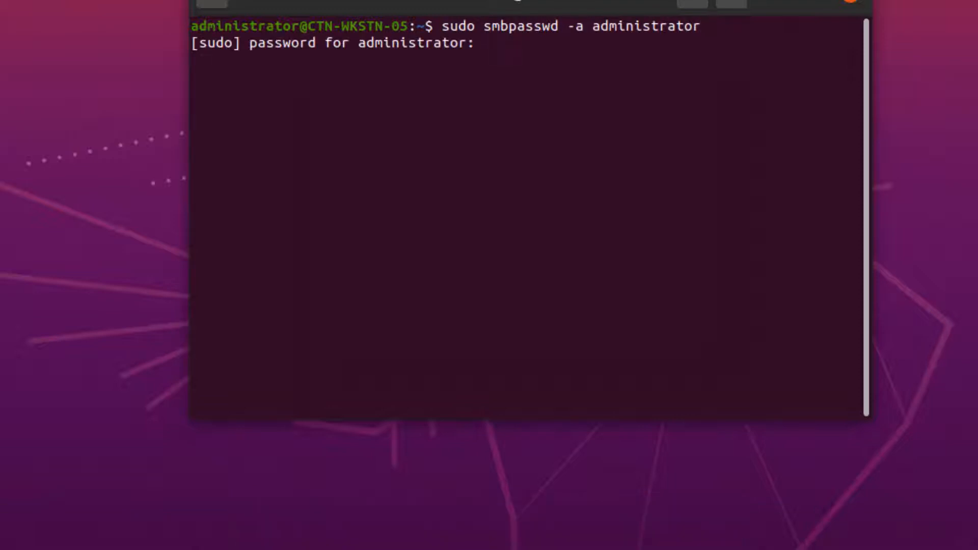
key("Return")
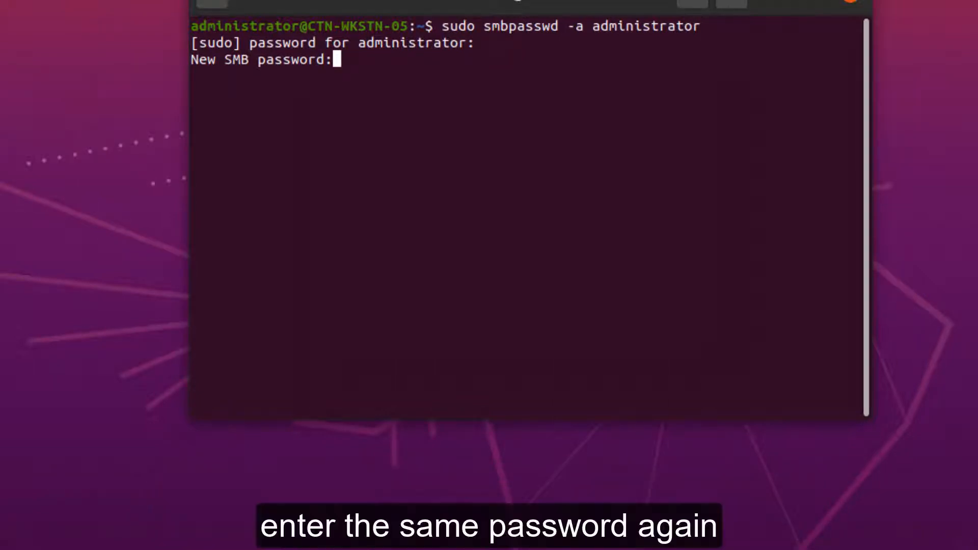
key("Return")
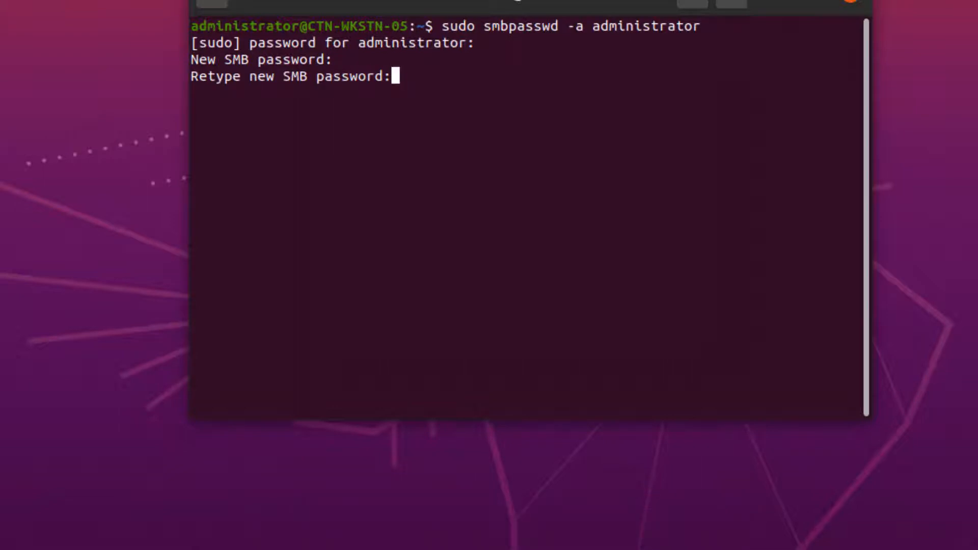
key("Return")
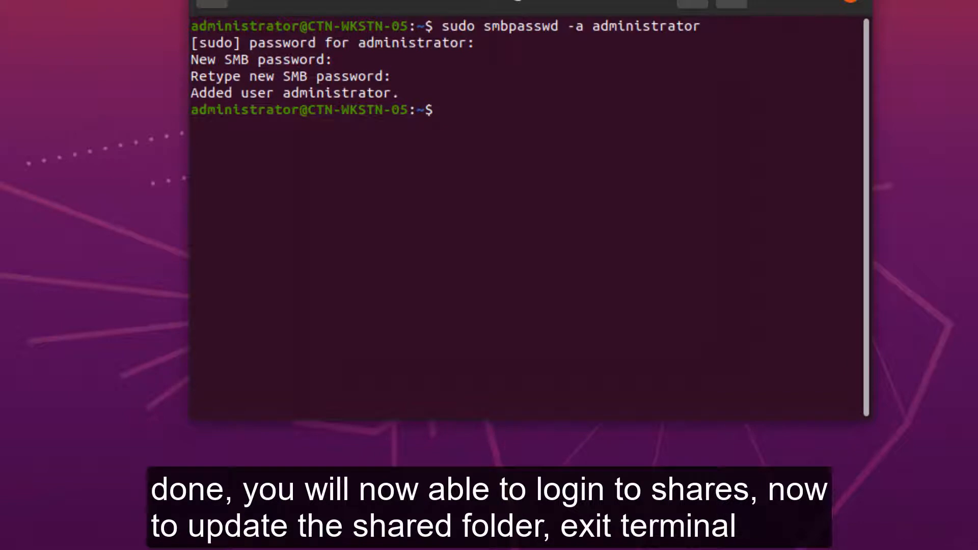
left_click(850, 2)
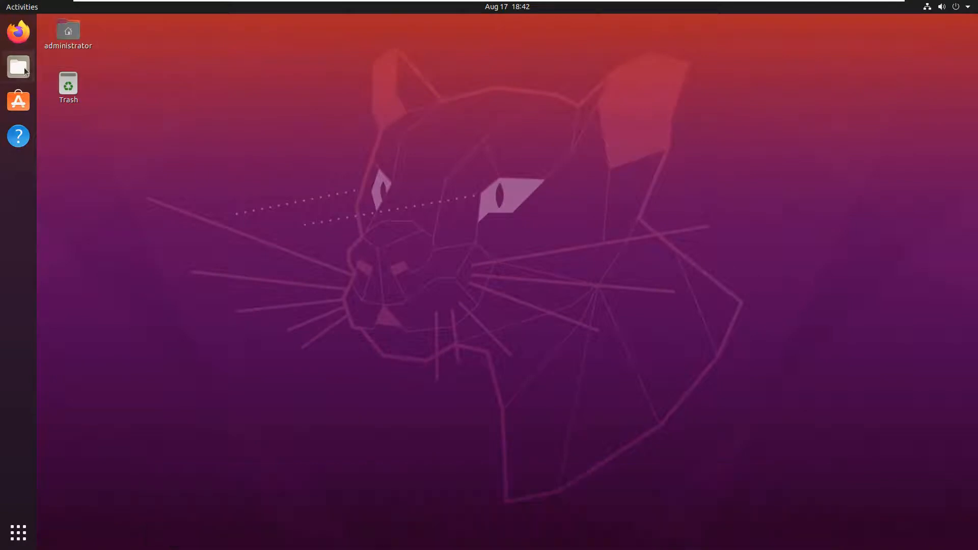
Open the home folder in Files and bring up the permissions in the databackup folder's properties.
left_click(18, 67)
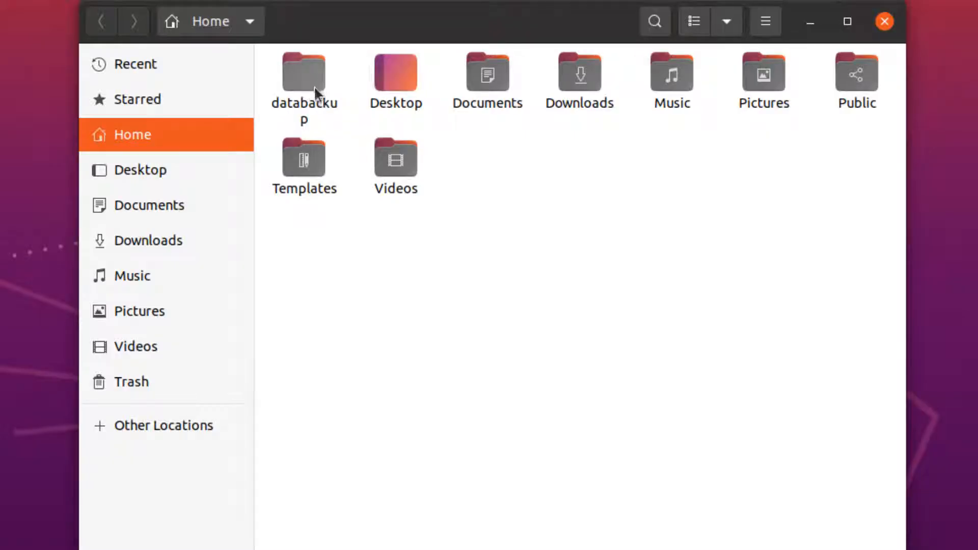
left_click(326, 108)
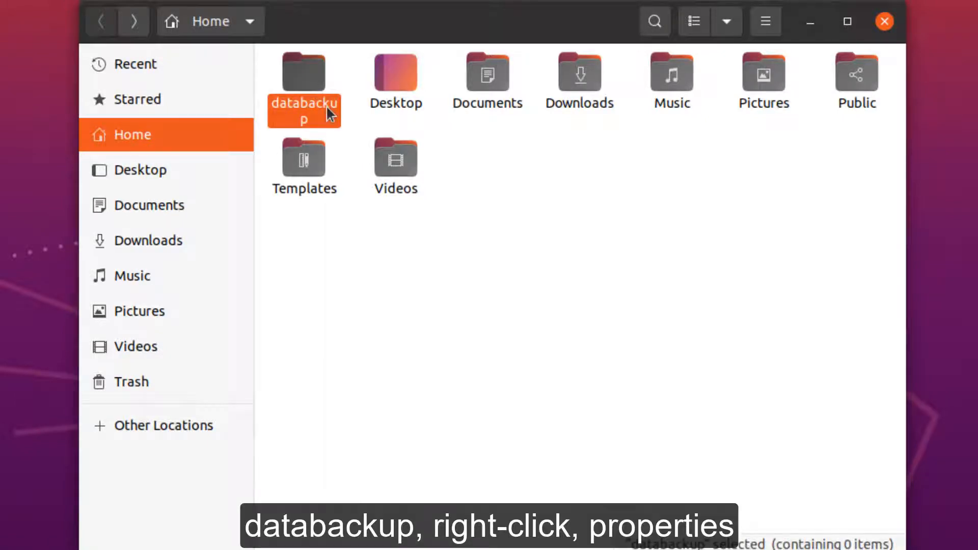
right_click(326, 107)
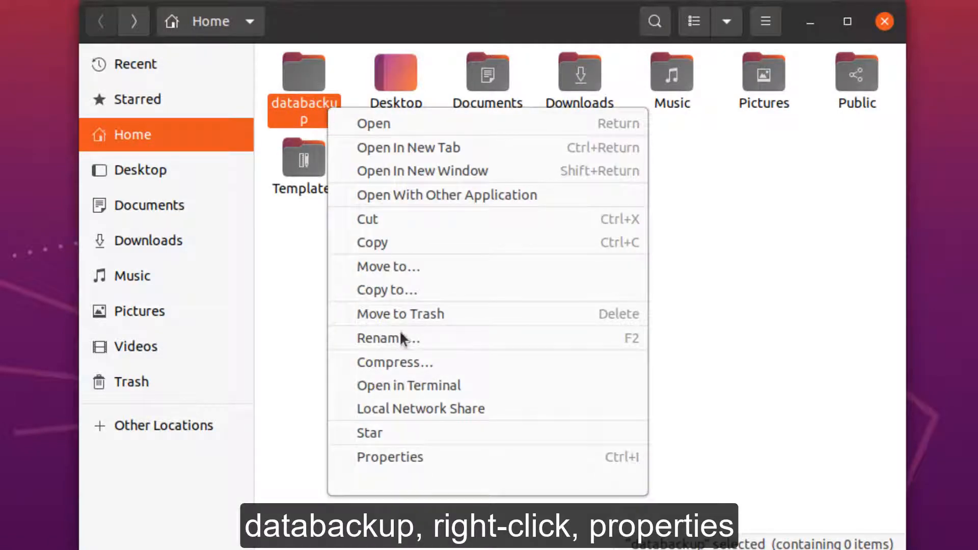
left_click(400, 456)
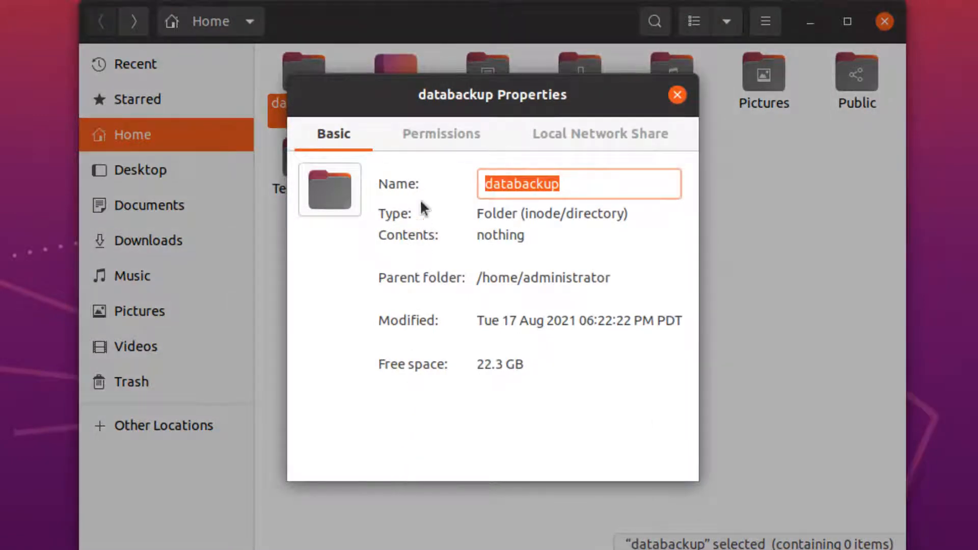
left_click(435, 132)
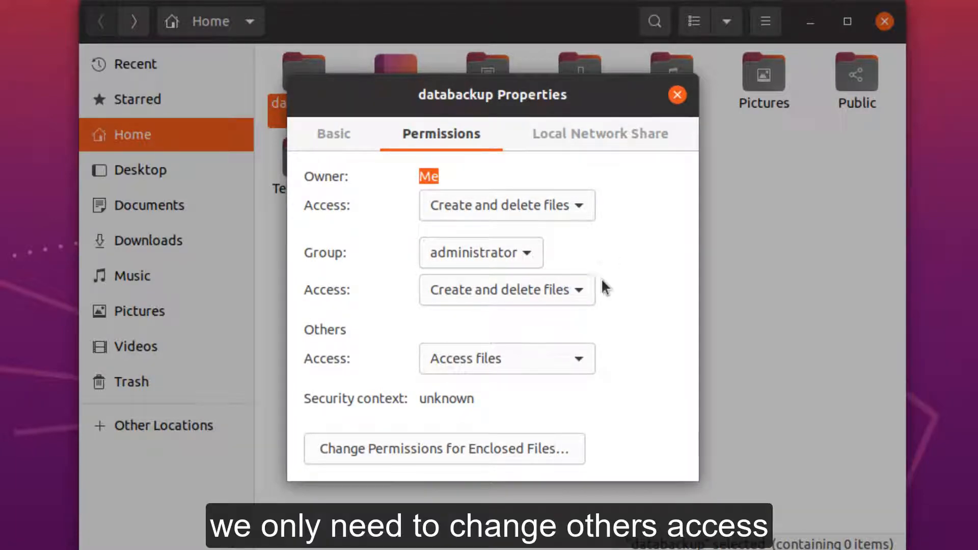
Set the access for Others on the databackup folder to "Create and delete files".
left_click(581, 290)
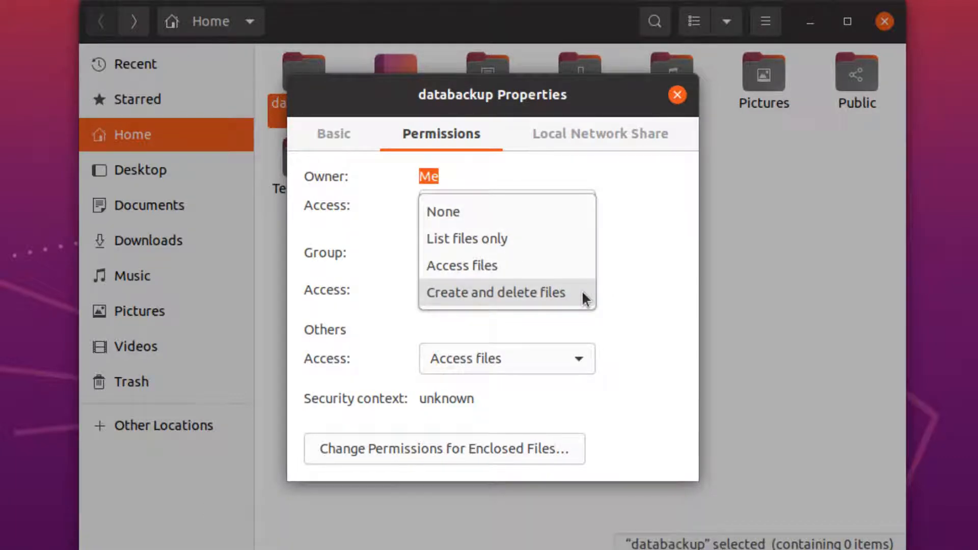
left_click(581, 289)
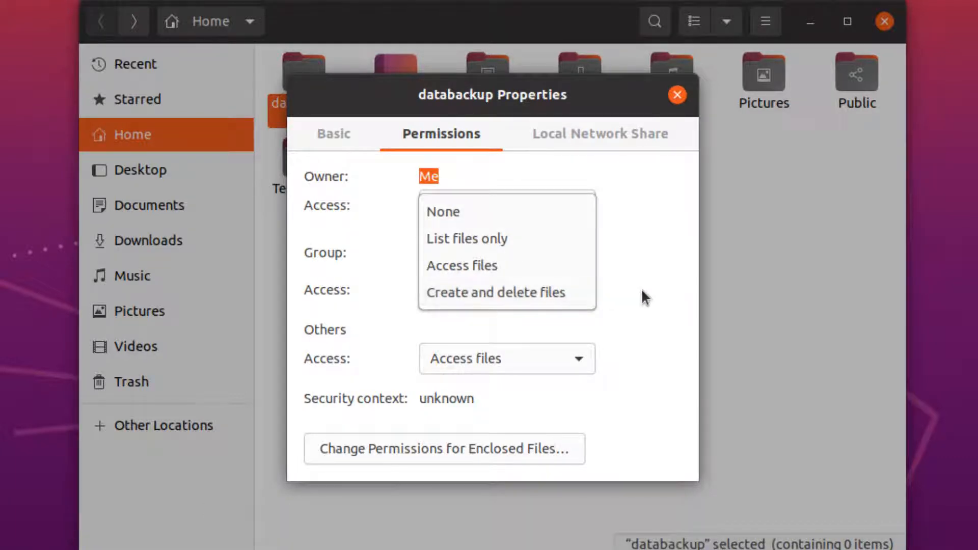
left_click(573, 360)
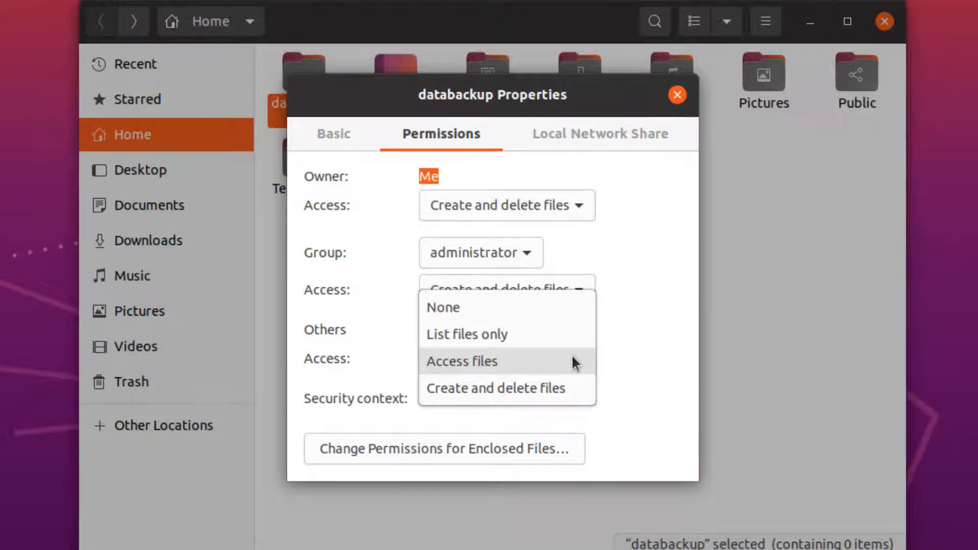
left_click(557, 389)
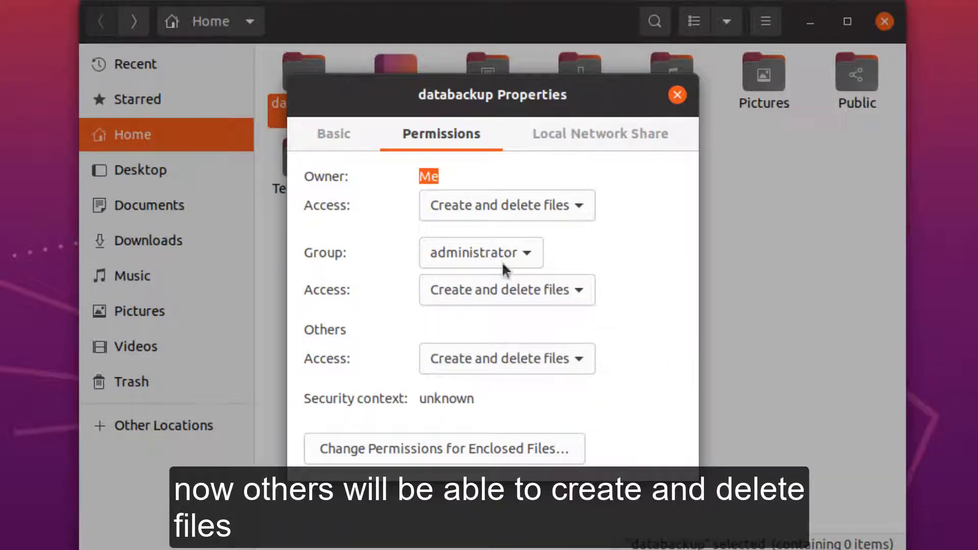
Share the databackup folder on the local network, allow others to create and delete files in it, and create the share.
left_click(569, 139)
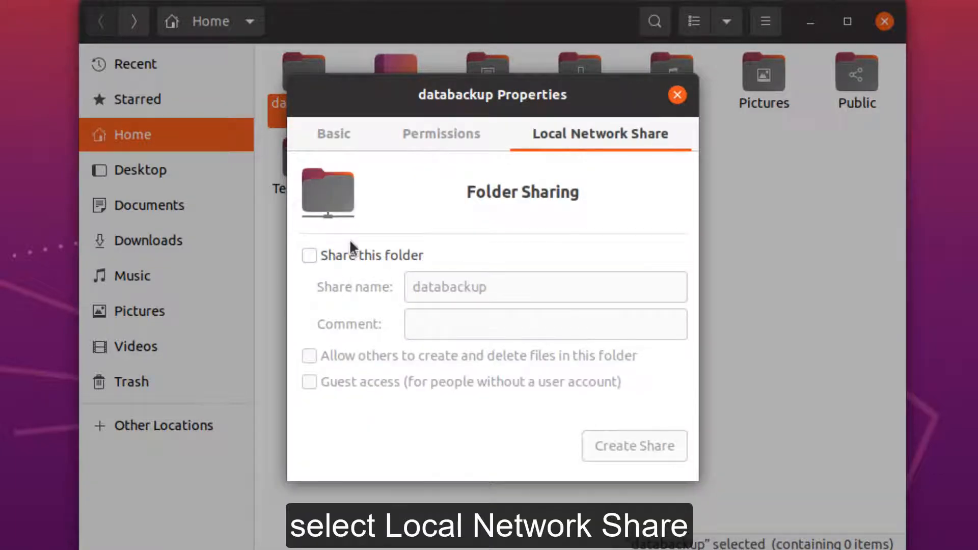
left_click(309, 255)
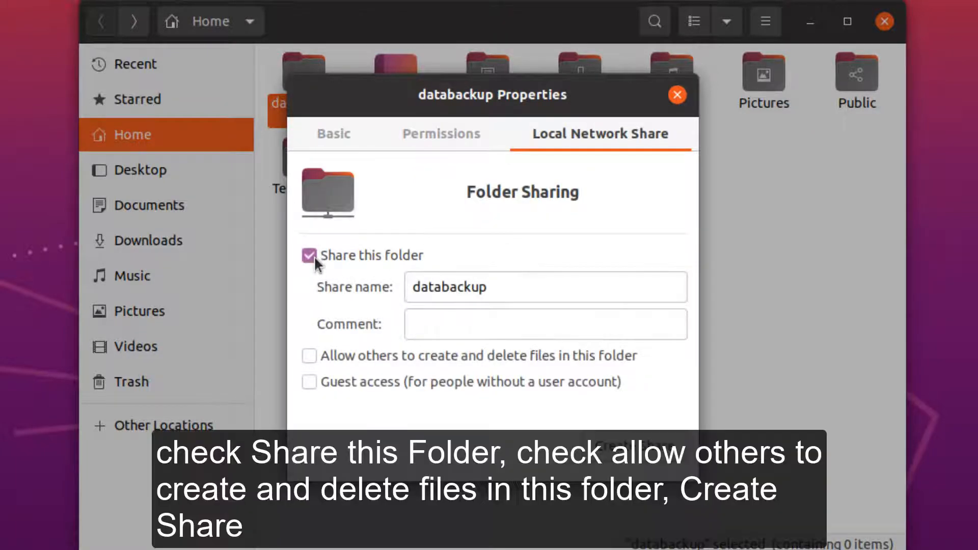
left_click(308, 356)
left_click(643, 447)
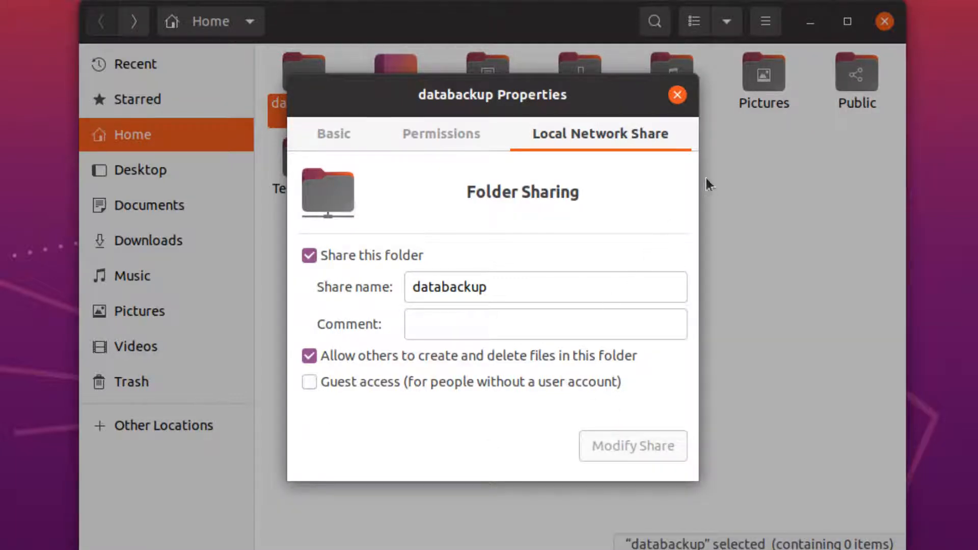
Close the databackup properties and open the shared folder.
left_click(675, 96)
left_click(594, 190)
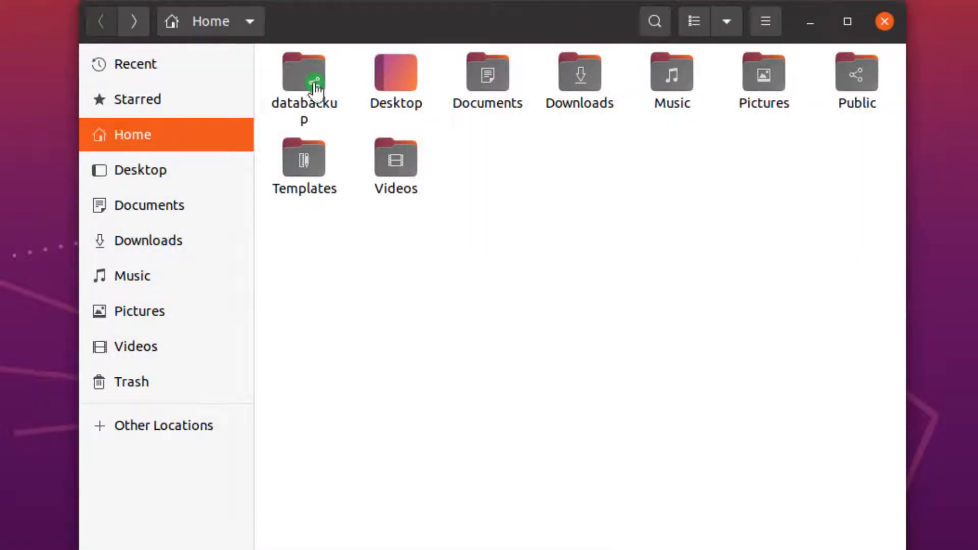
double_click(313, 83)
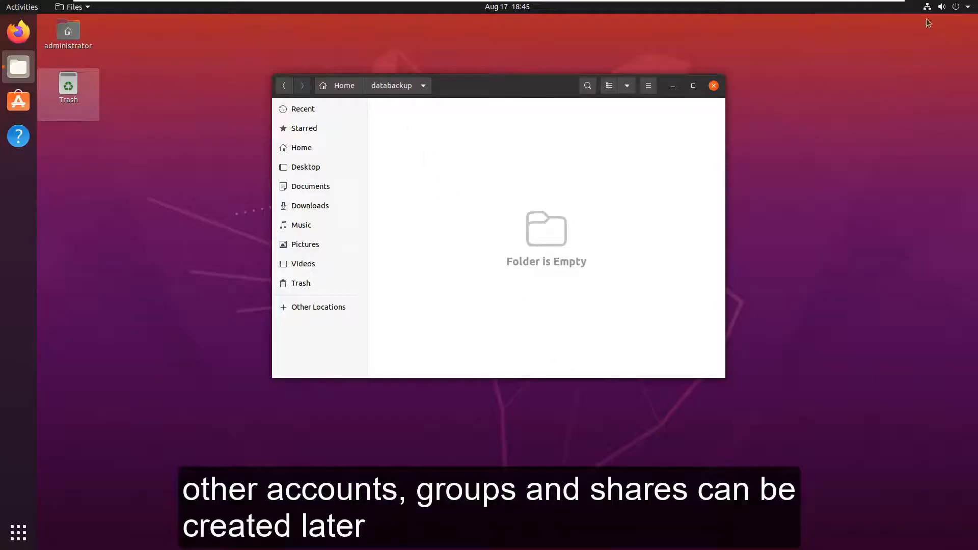
Check the static IPv4 address of the wired connection in the Ubuntu network settings.
left_click(969, 10)
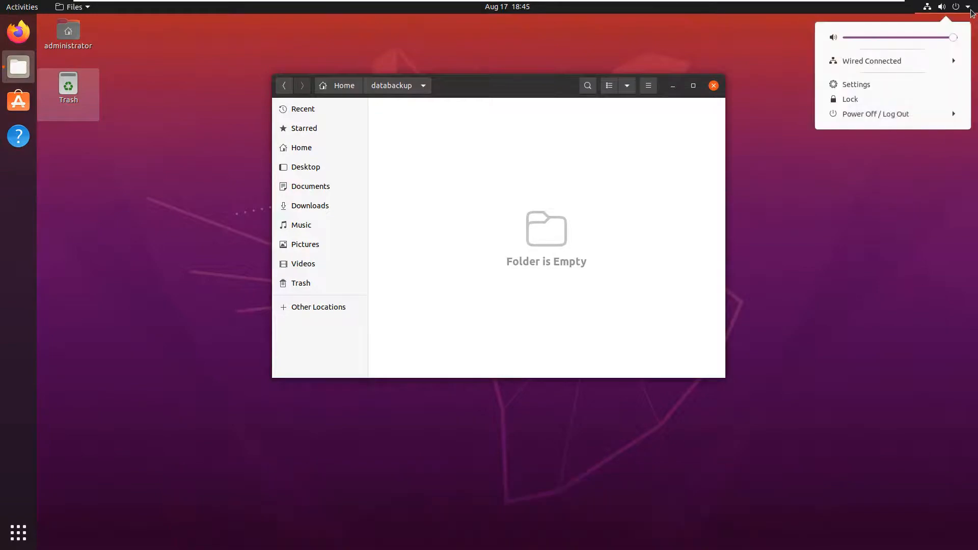
left_click(850, 86)
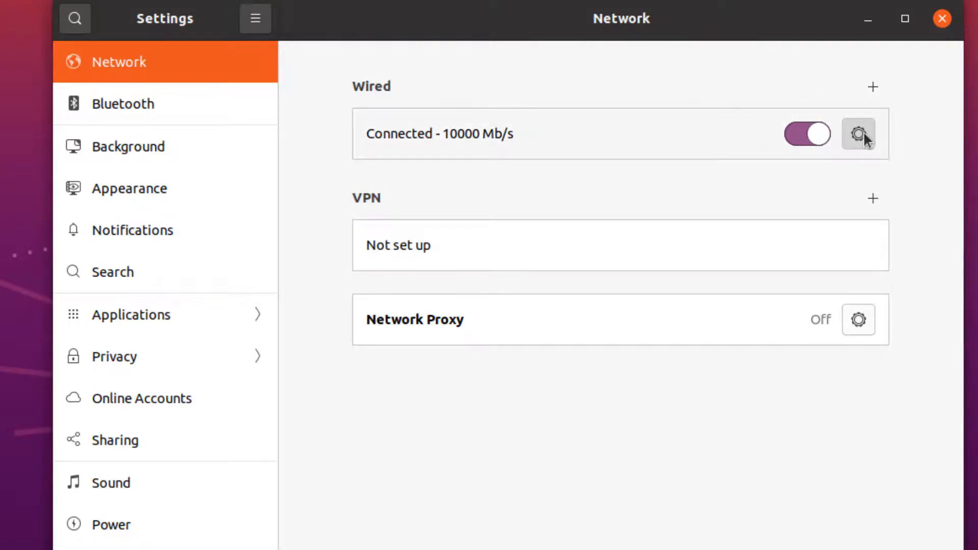
left_click(860, 134)
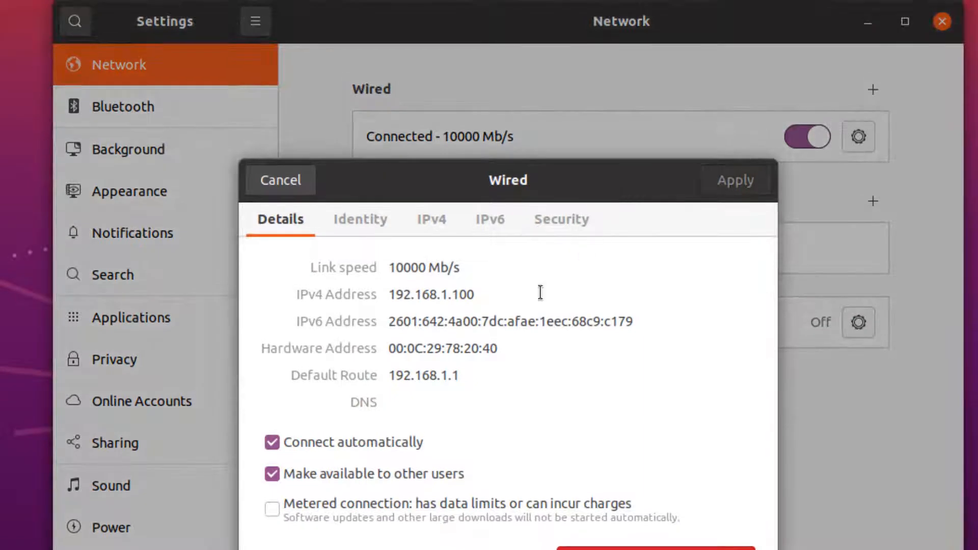
left_click(433, 220)
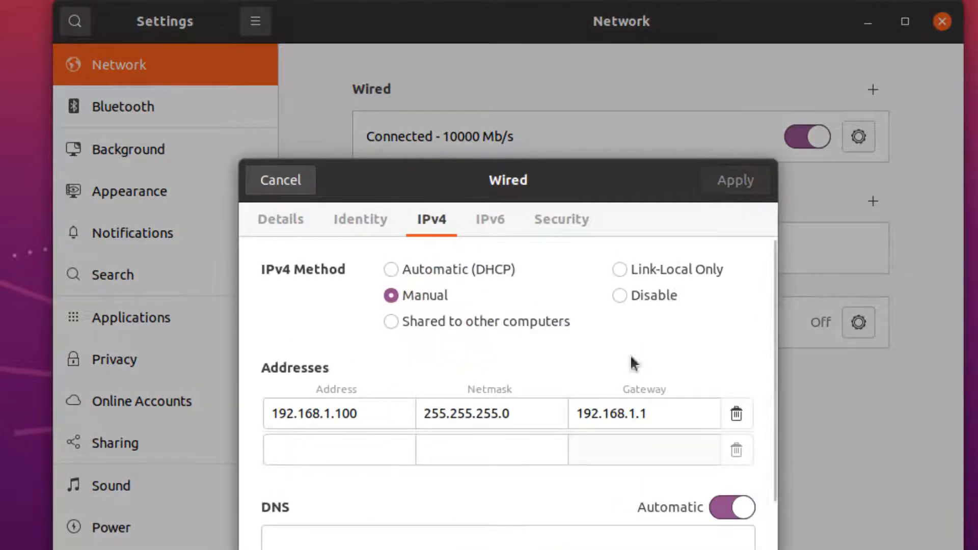
left_click_drag(274, 415, 402, 421)
left_click(389, 414)
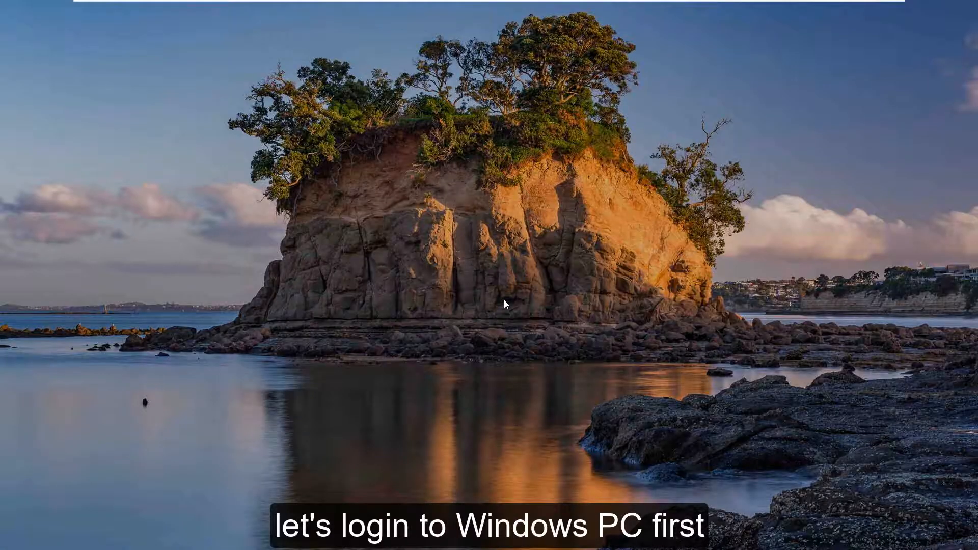
Switch to the Windows PC, sign in, and search for and open "appwiz.cpl".
key("Return")
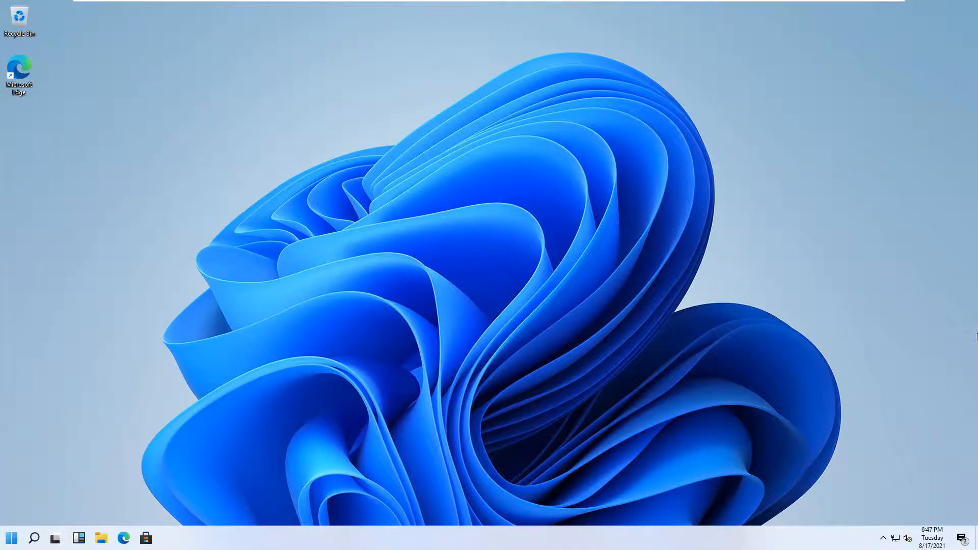
left_click(34, 538)
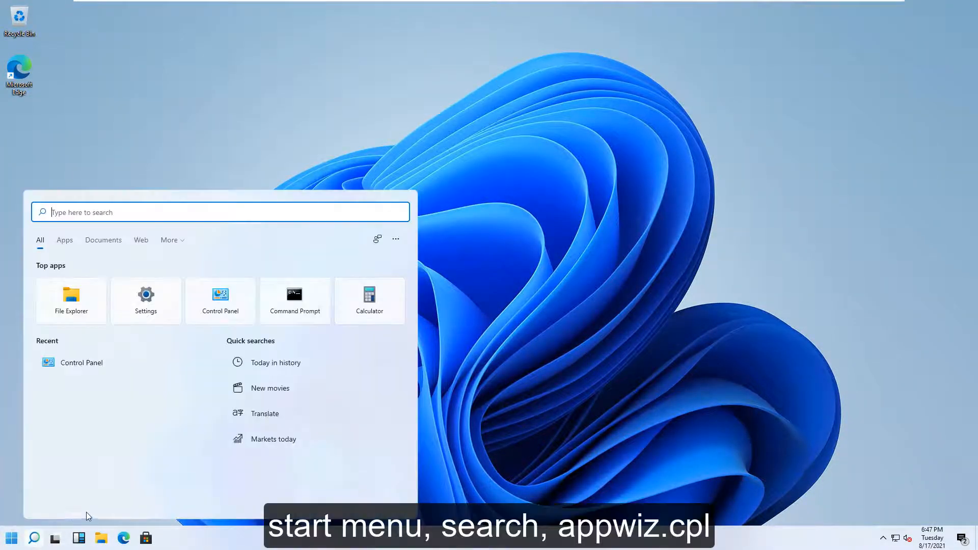
type("appwiz.cpl")
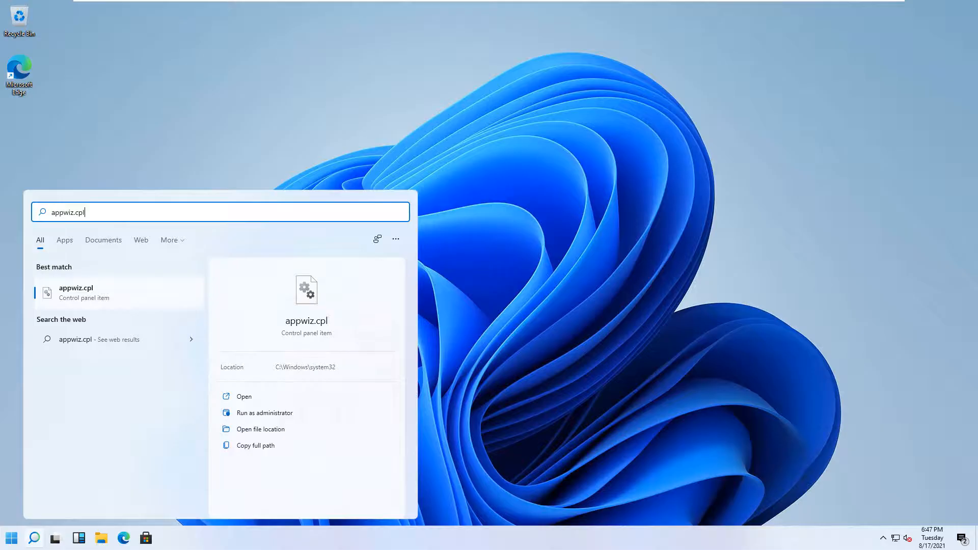
key("Return")
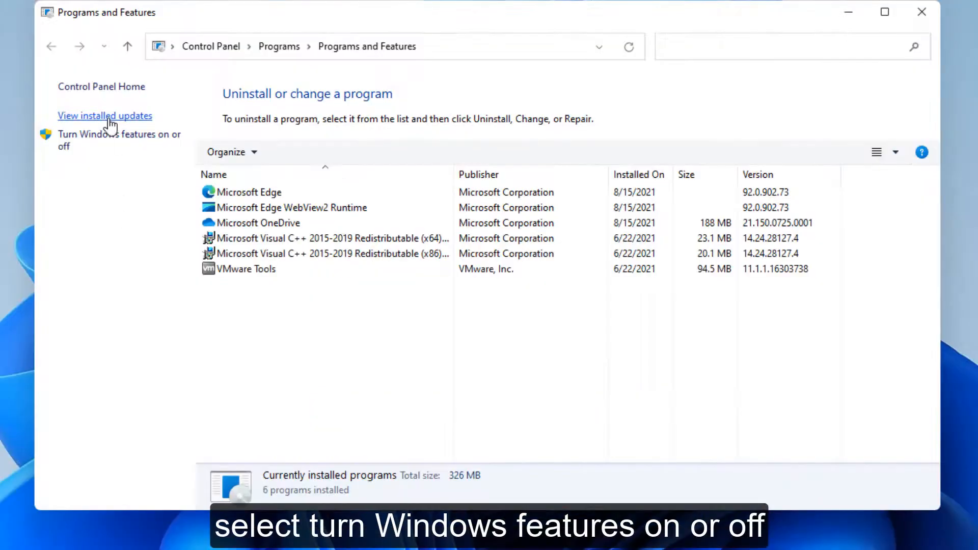
Turn on the Windows feature SMB 1.0/CIFS File Sharing Support with all its components and restart the PC.
left_click(98, 138)
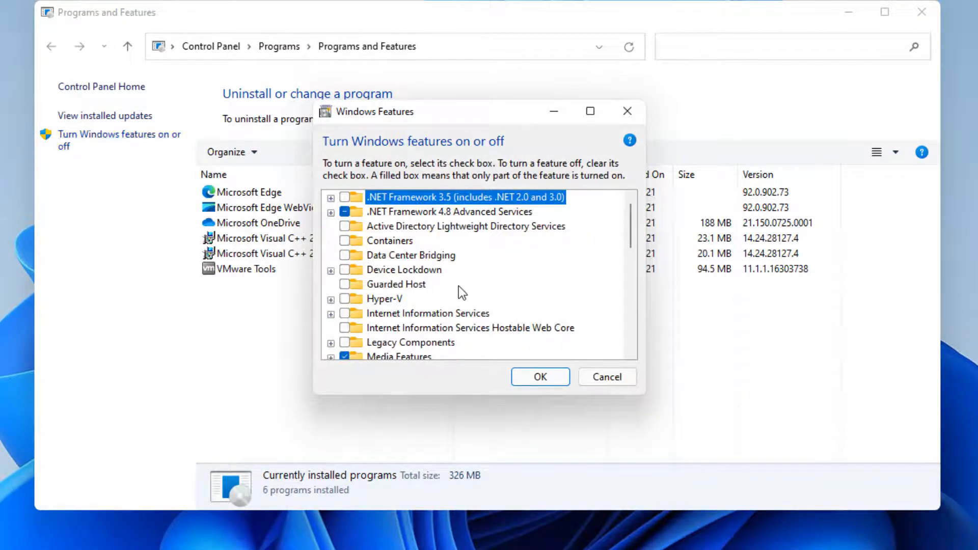
scroll(458, 285, "down", 2)
scroll(458, 286, "down", 2)
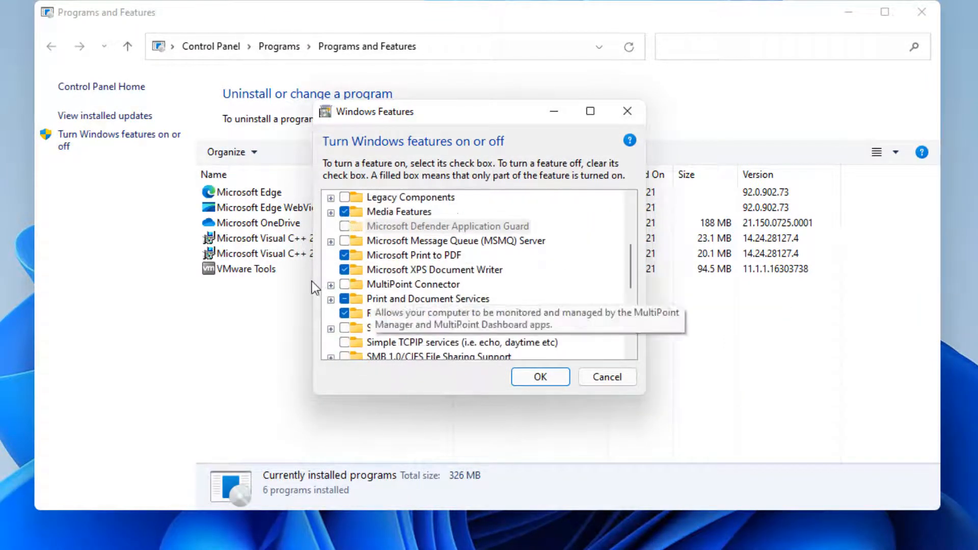
scroll(344, 267, "down", 1)
scroll(344, 267, "down", 1)
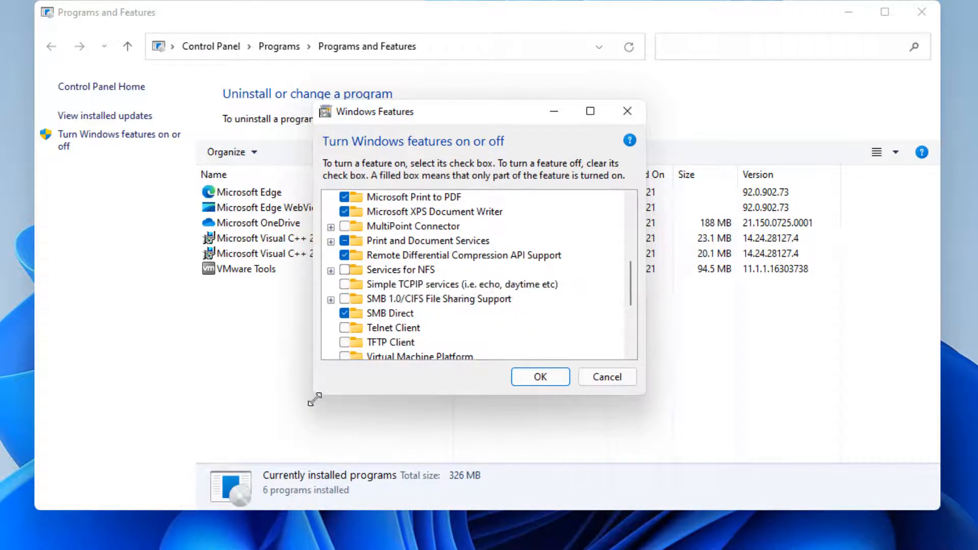
scroll(346, 297, "down", 2)
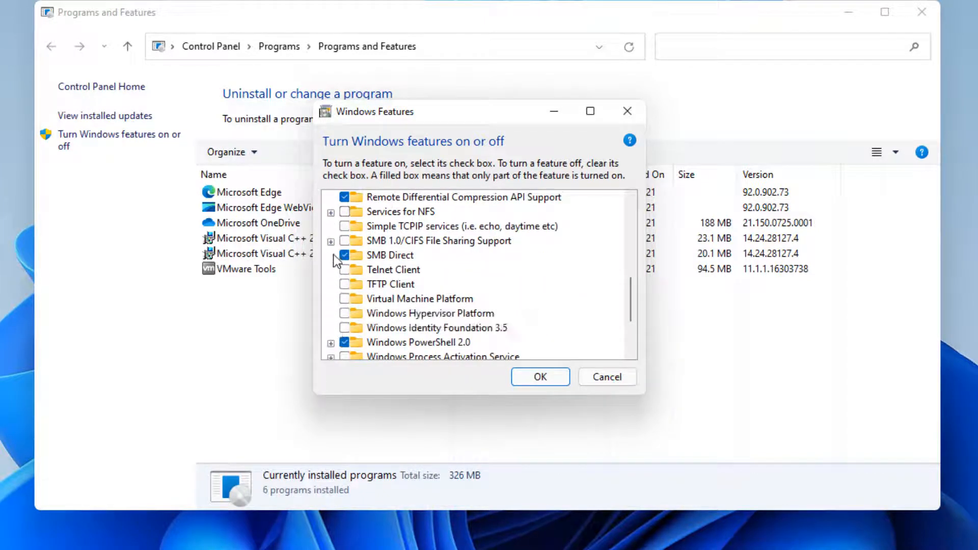
left_click(331, 241)
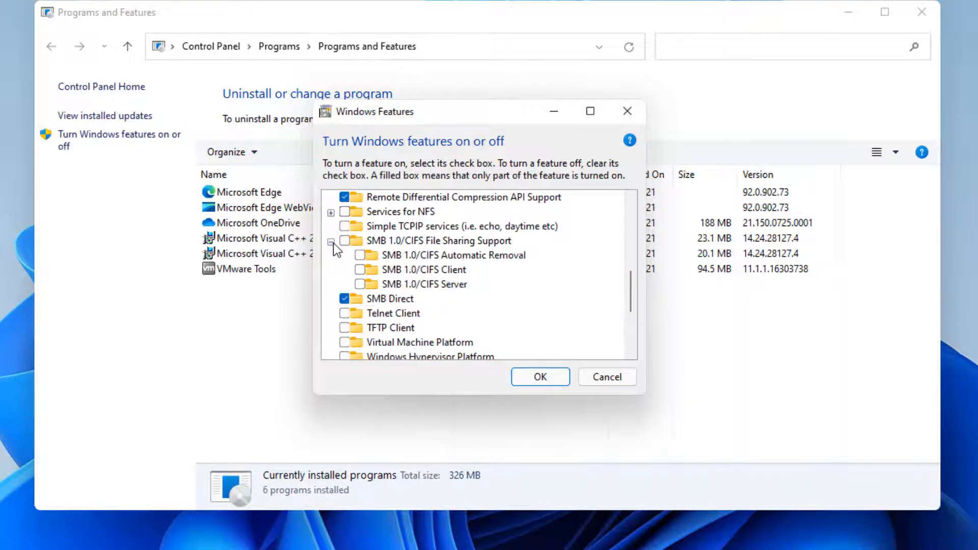
left_click(345, 240)
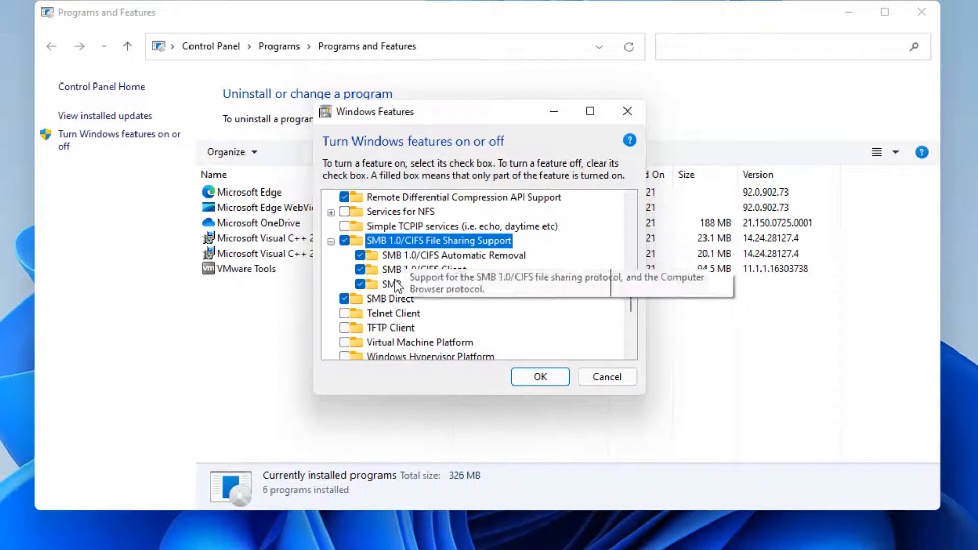
left_click(540, 378)
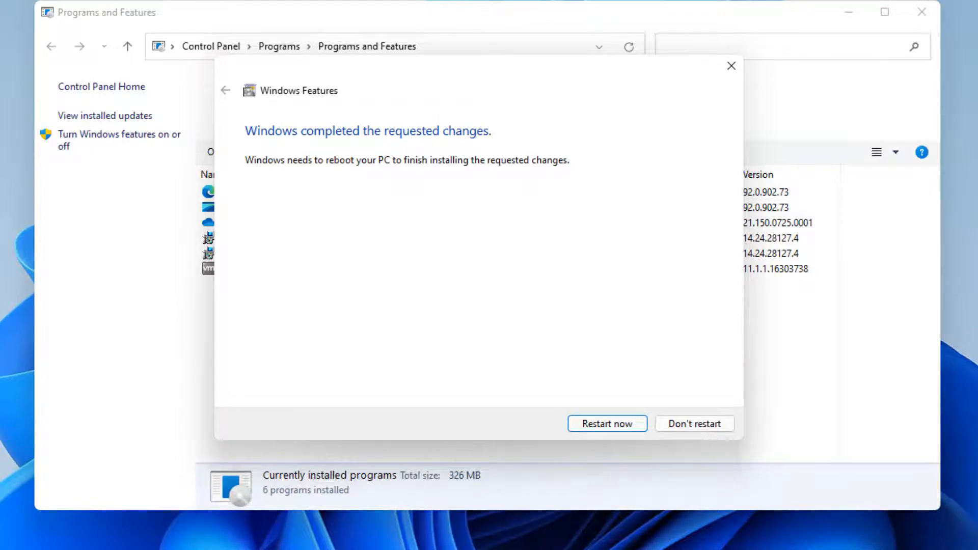
left_click(607, 427)
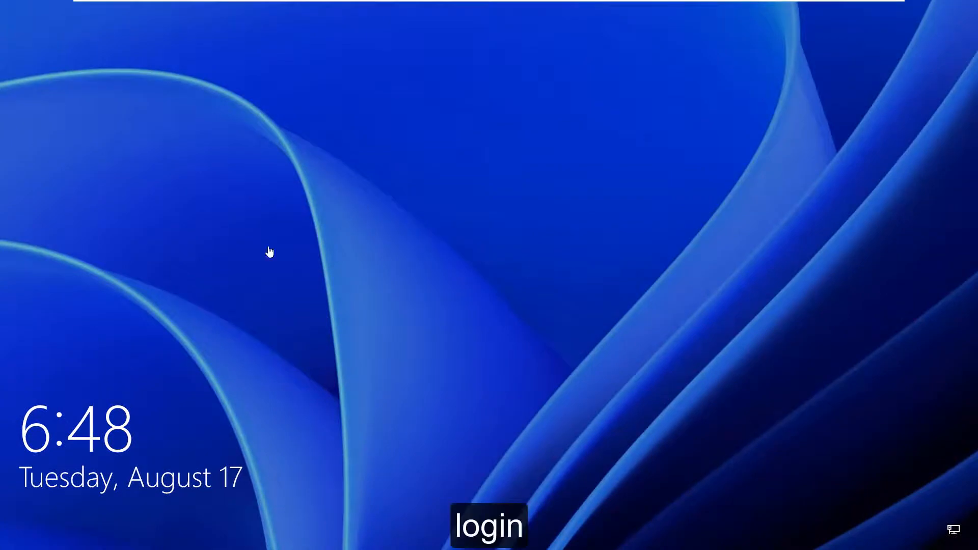
Sign in to the Windows admin account by entering its password.
left_click(607, 207)
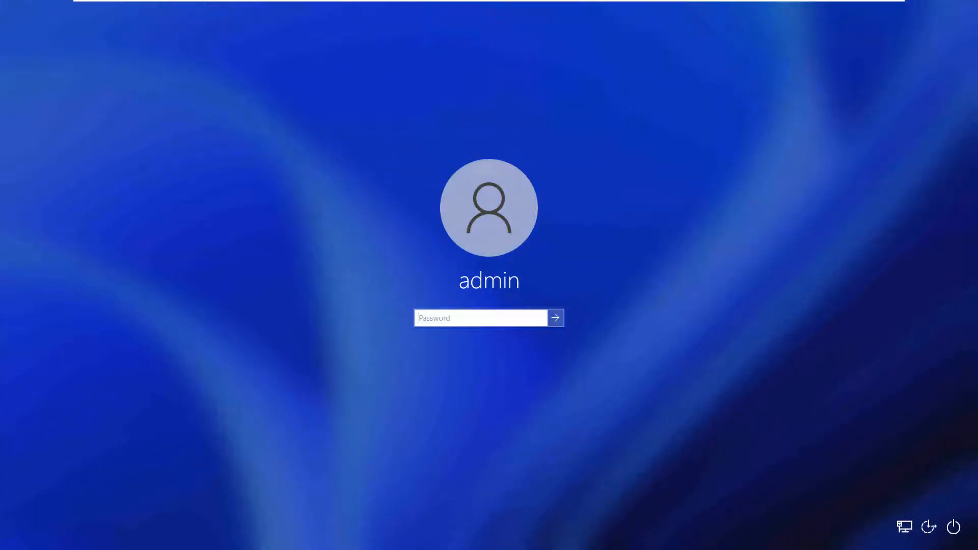
type("••••")
key("Return")
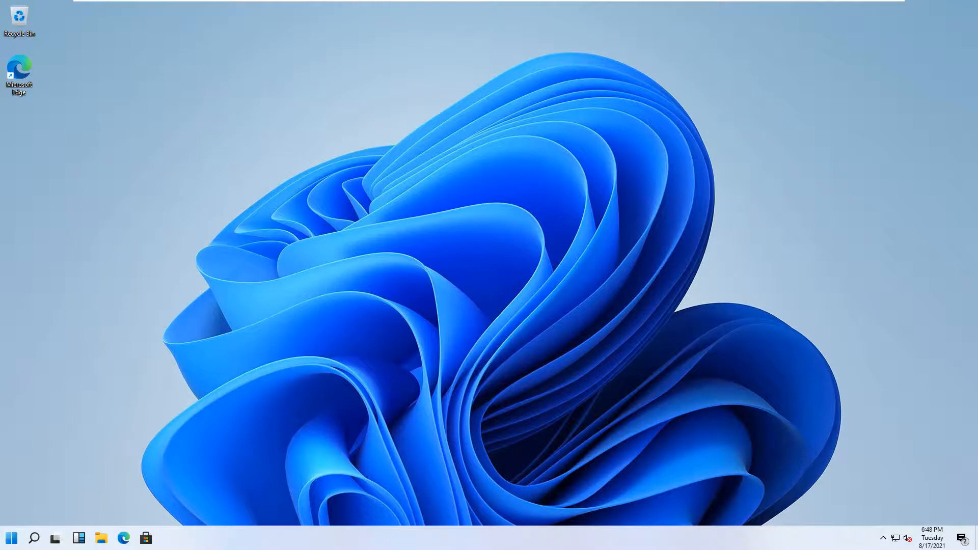
Open the Network location in File Explorer and dismiss the network discovery message.
left_click(102, 538)
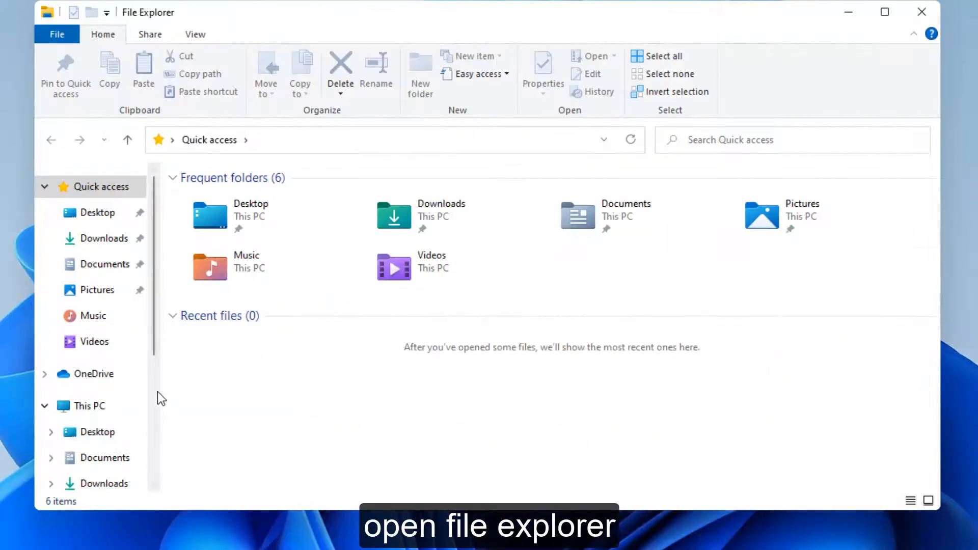
scroll(153, 400, "down", 4)
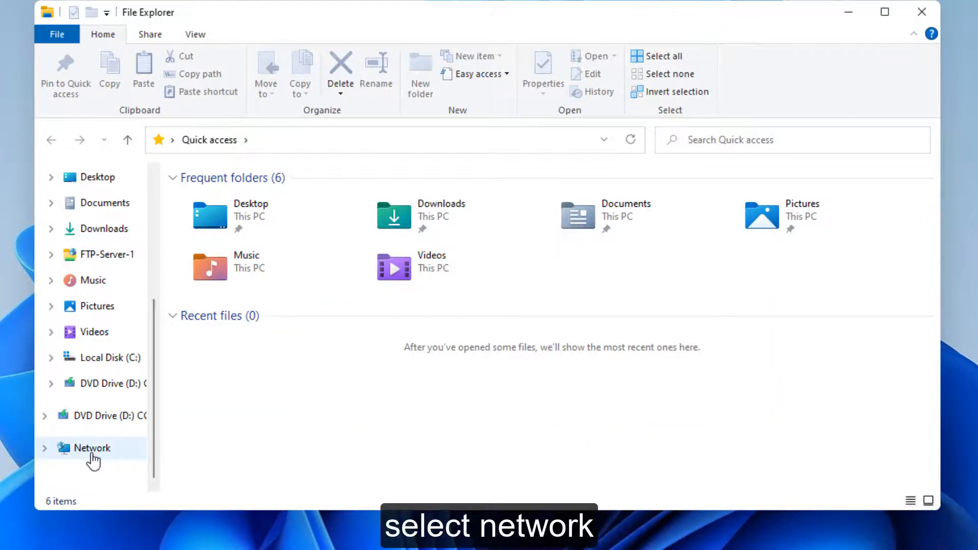
left_click(92, 451)
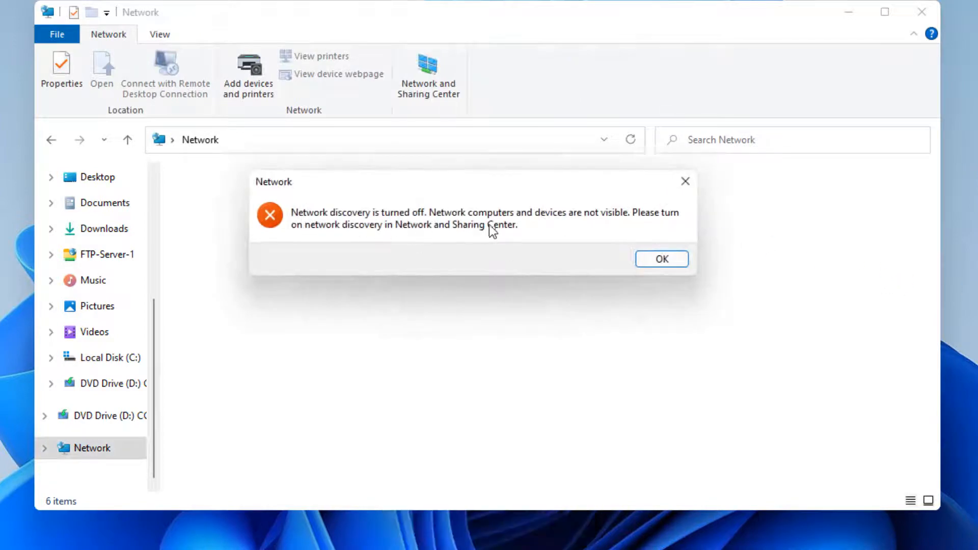
left_click(685, 261)
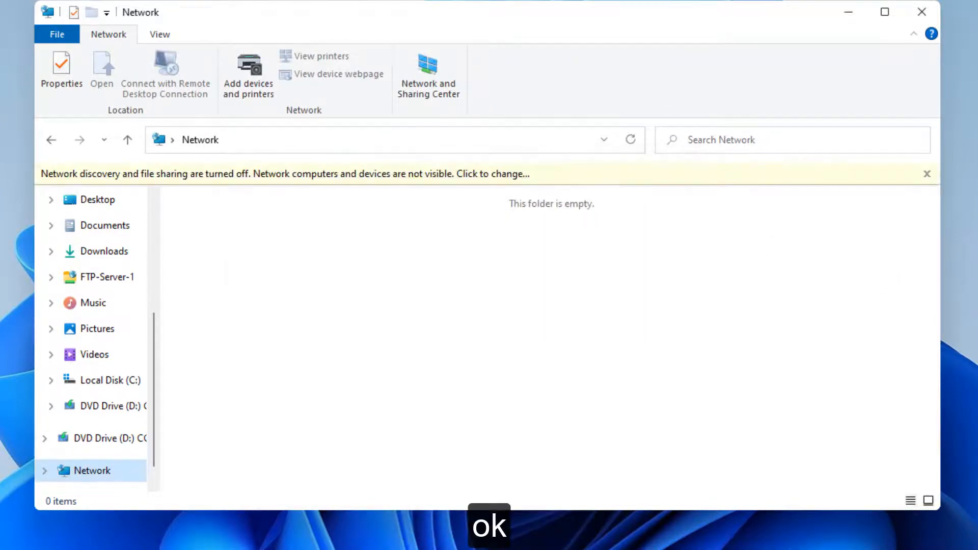
Turn on network discovery and file sharing for all public networks.
left_click(481, 172)
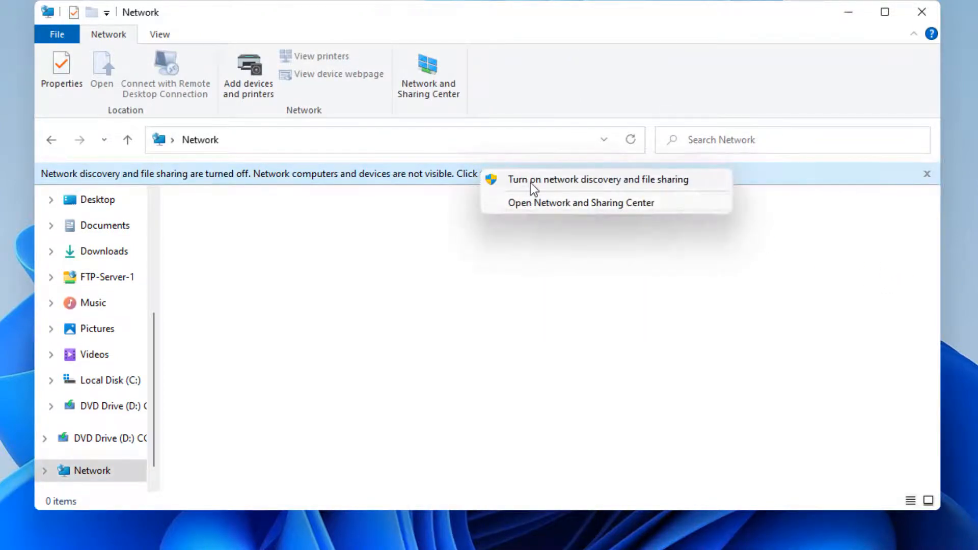
left_click(537, 185)
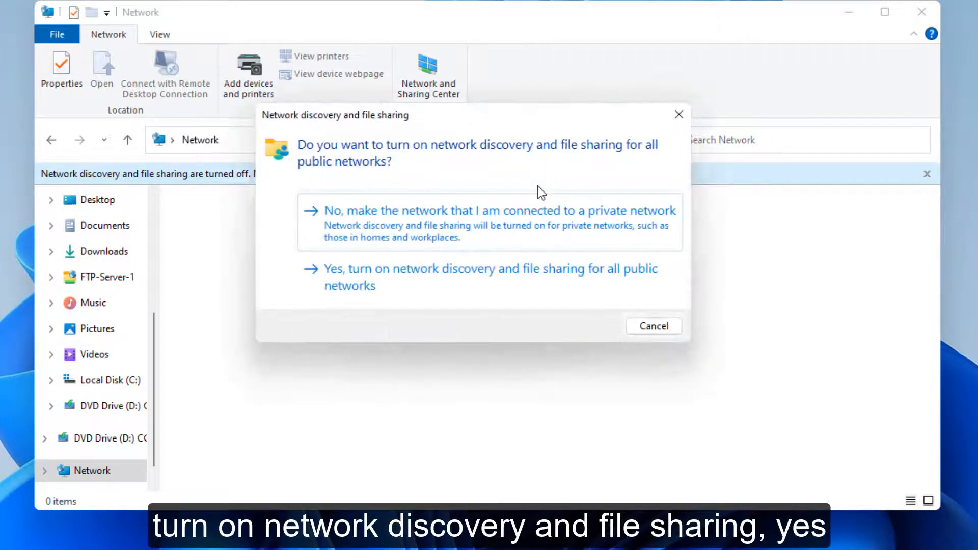
left_click(333, 276)
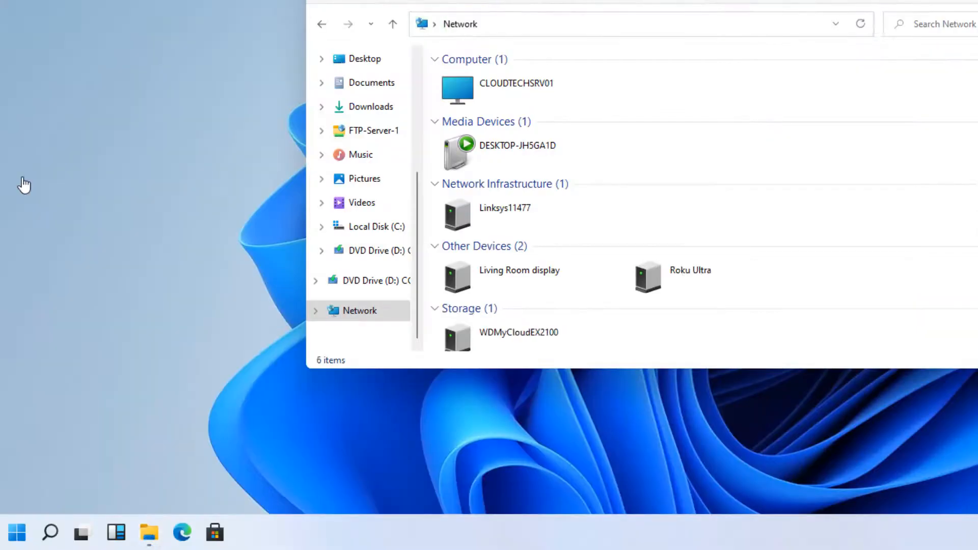
Ping the Samba server at 192.168.1.100 from Command Prompt, and close the Command Prompt window.
left_click(51, 533)
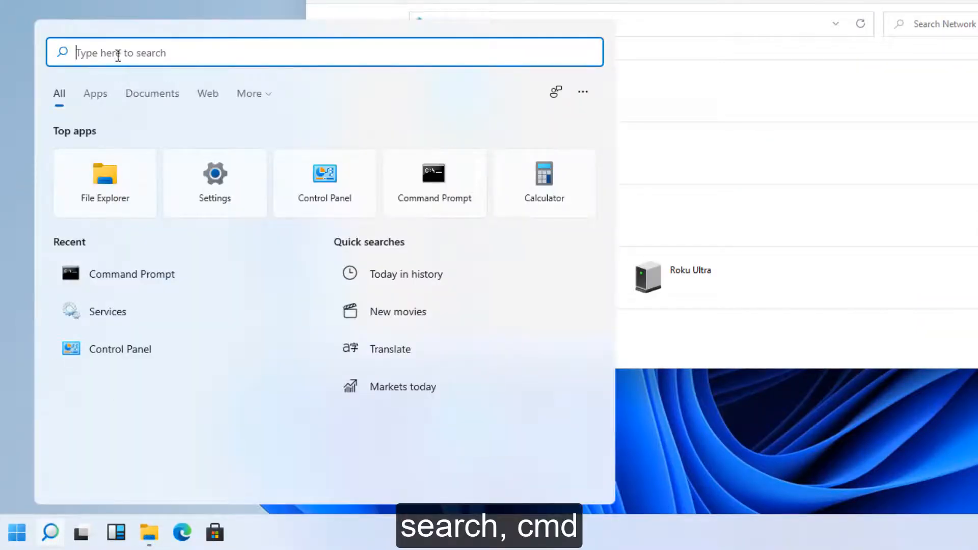
type("cmd")
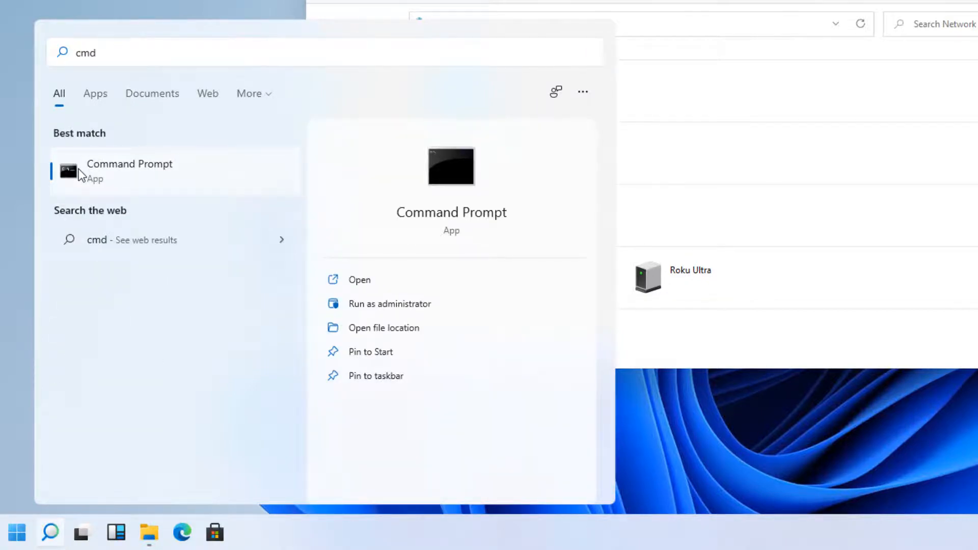
left_click(79, 170)
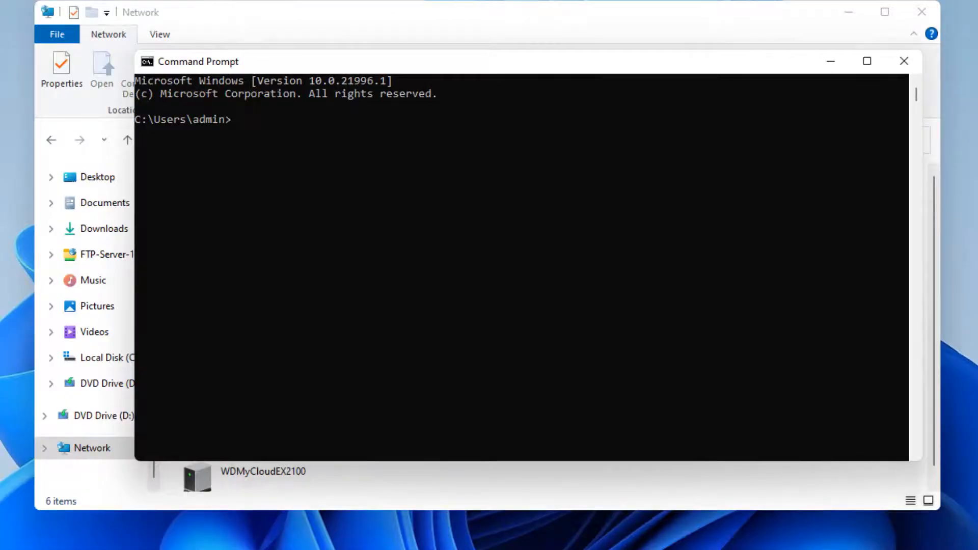
type("ping 192.168.1.100")
key("Return")
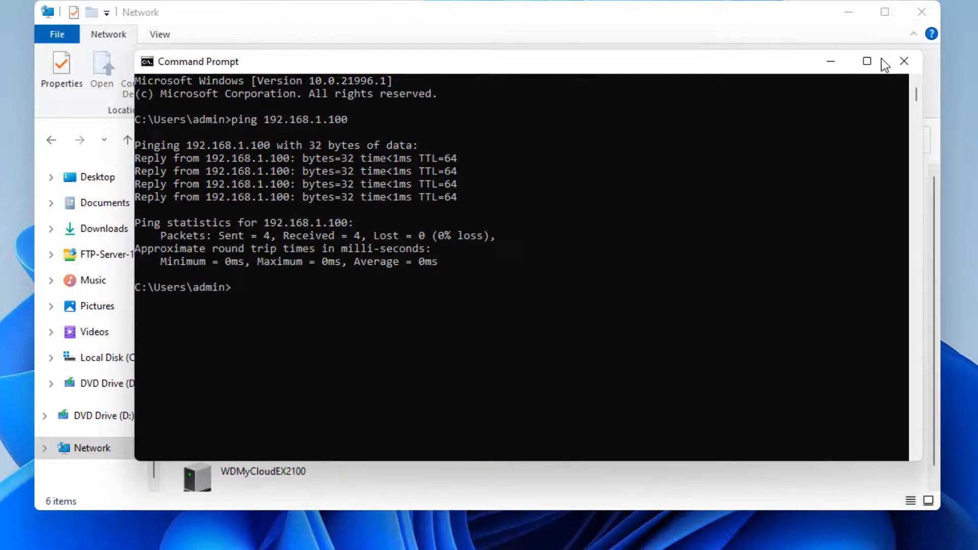
left_click(905, 61)
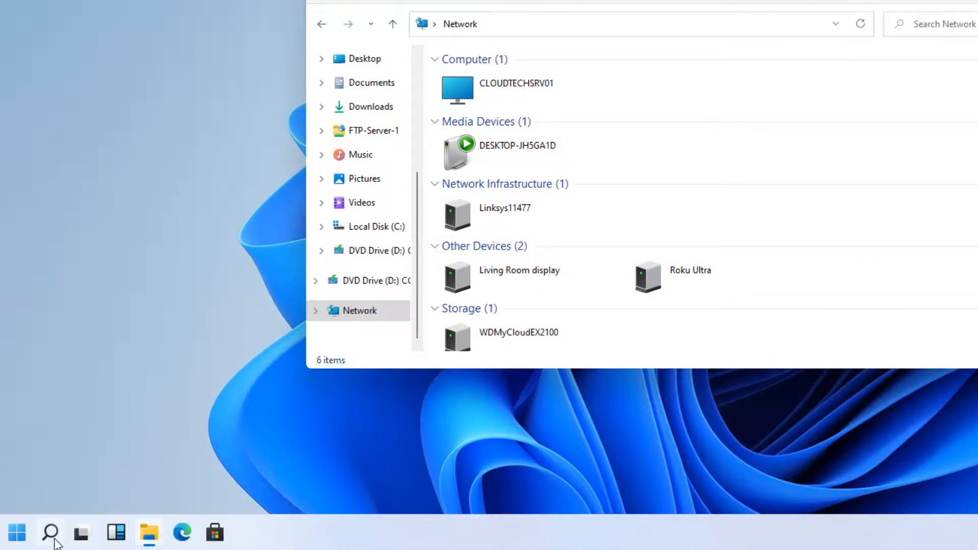
Search Windows for \\192.168.1.100\ and open the databackup share found there.
left_click(50, 534)
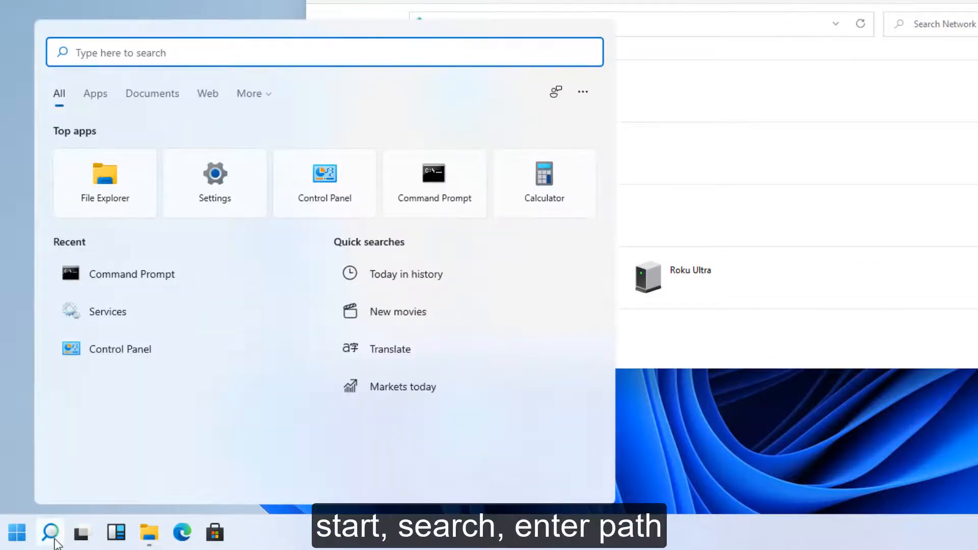
type("\\\\192.168.1.100\\")
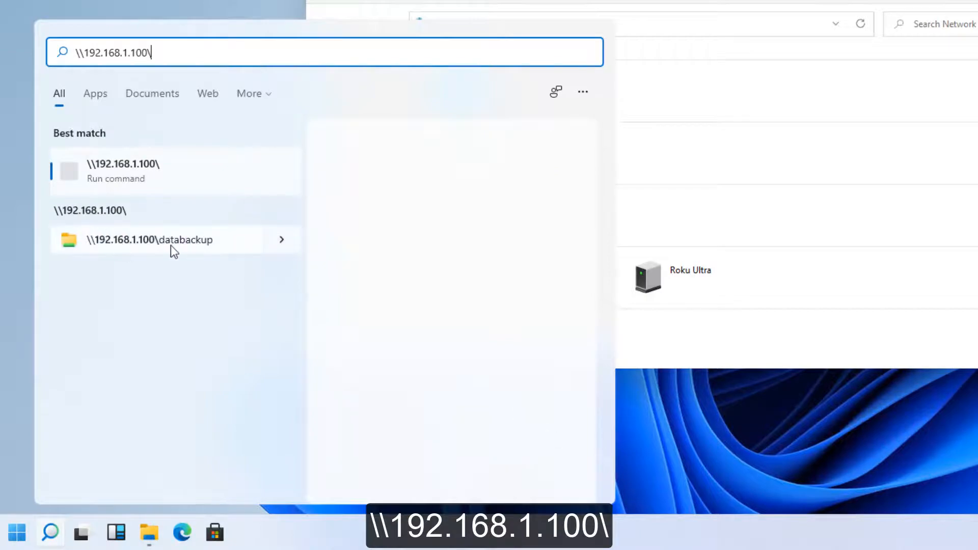
left_click(278, 239)
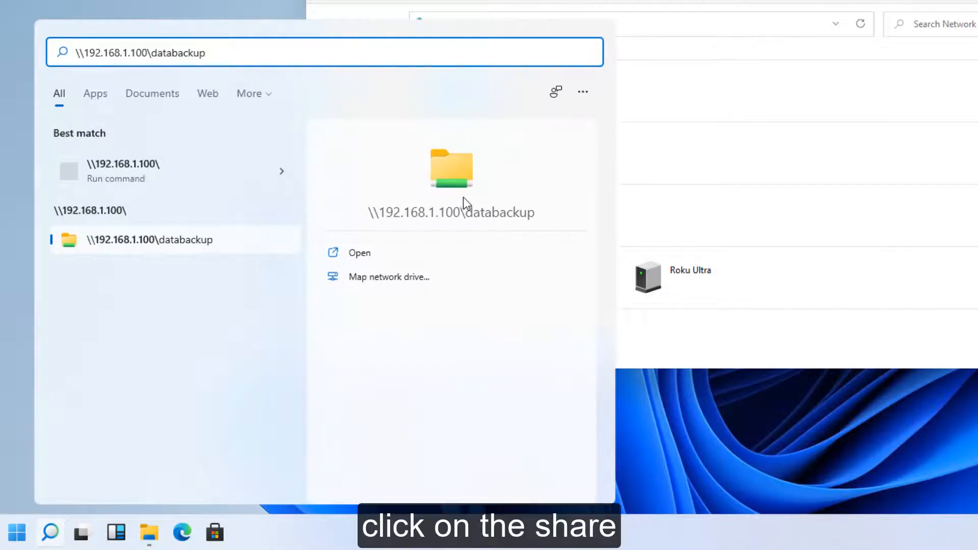
left_click(155, 239)
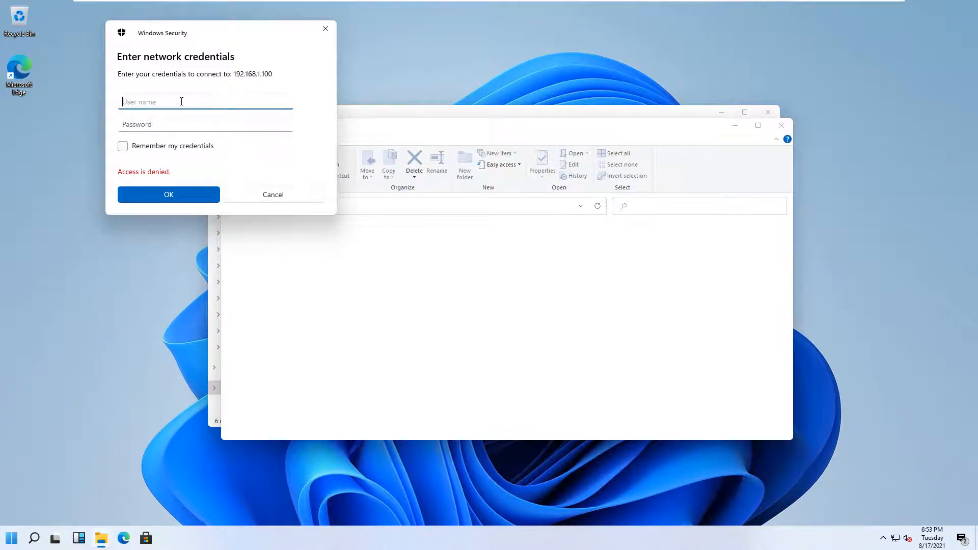
Sign in to the share on 192.168.1.100 with the user name administrator and the account password.
left_click_drag(196, 35, 459, 184)
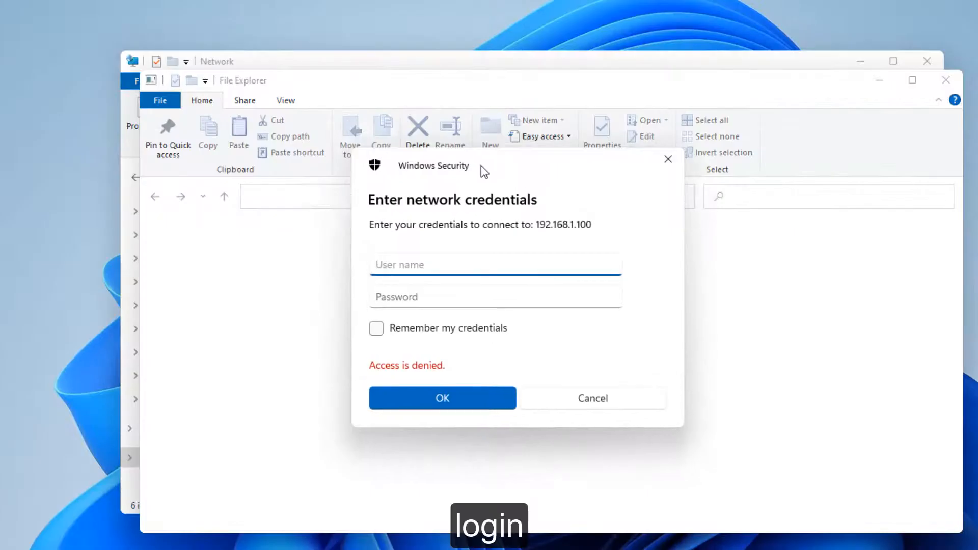
type("administrator")
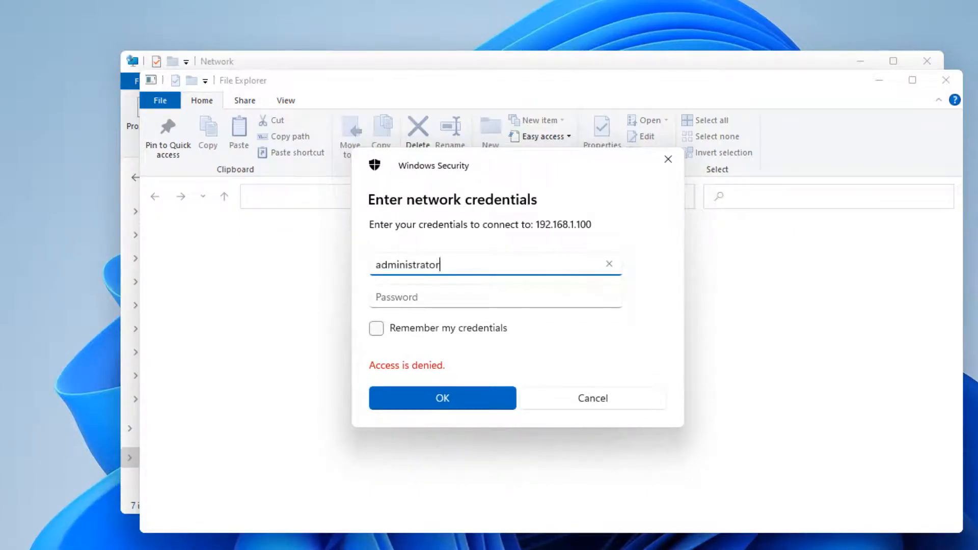
key("Tab")
type("••••••••")
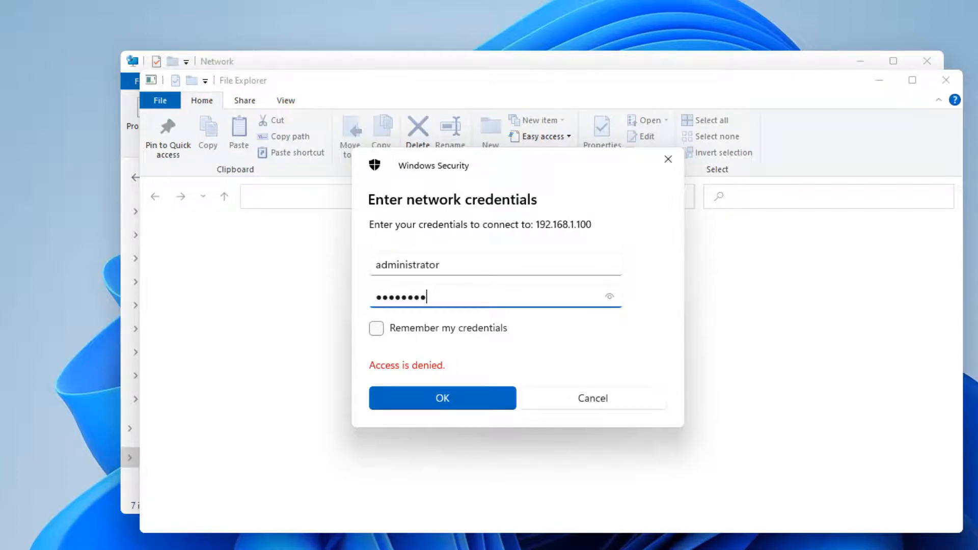
left_click(490, 402)
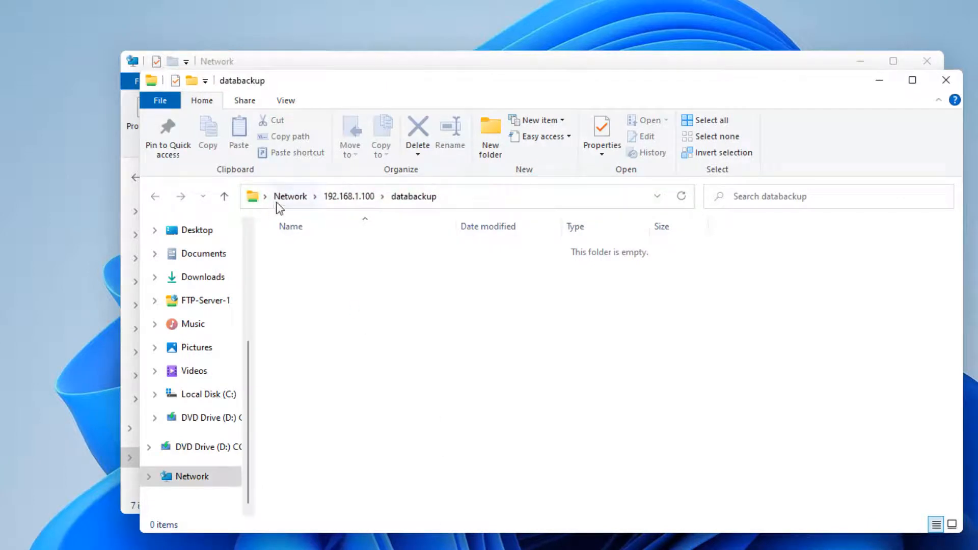
Copy the full network path of the open databackup share to the clipboard.
left_click(458, 202)
left_click(387, 202)
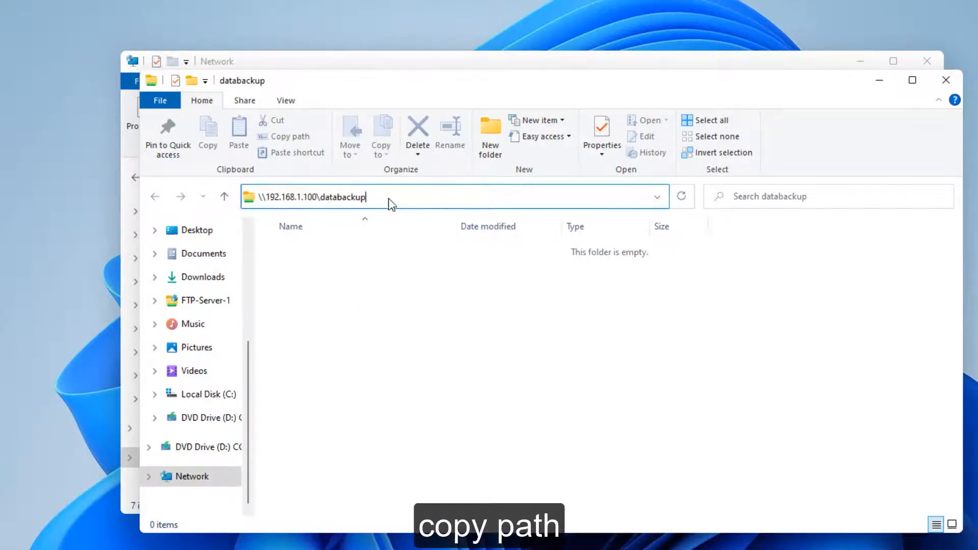
left_click_drag(384, 199, 35, 188)
right_click(283, 196)
left_click(332, 245)
left_click(364, 311)
Create a text document on the Windows desktop and copy it into the databackup share, checking the folder on the Ubuntu server.
right_click(1, 275)
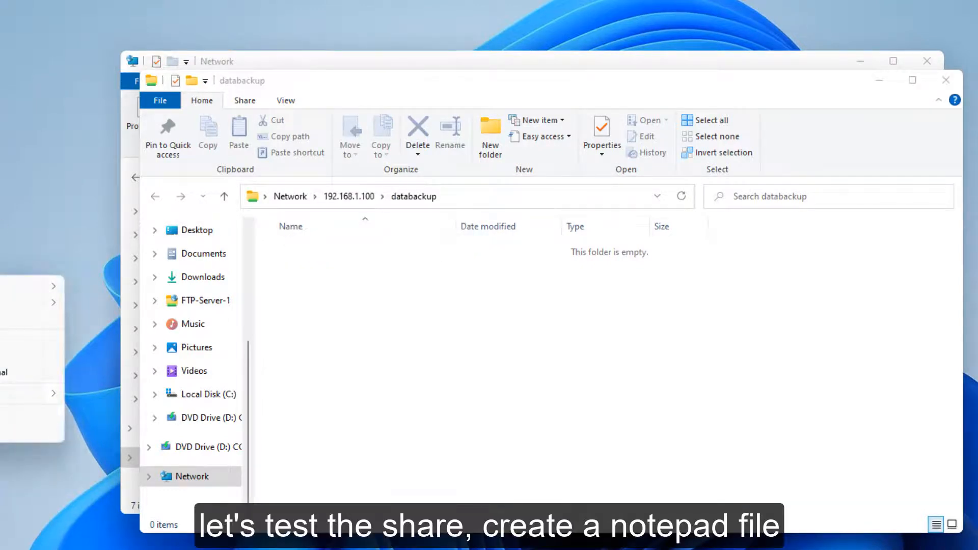
mouse_move(31, 394)
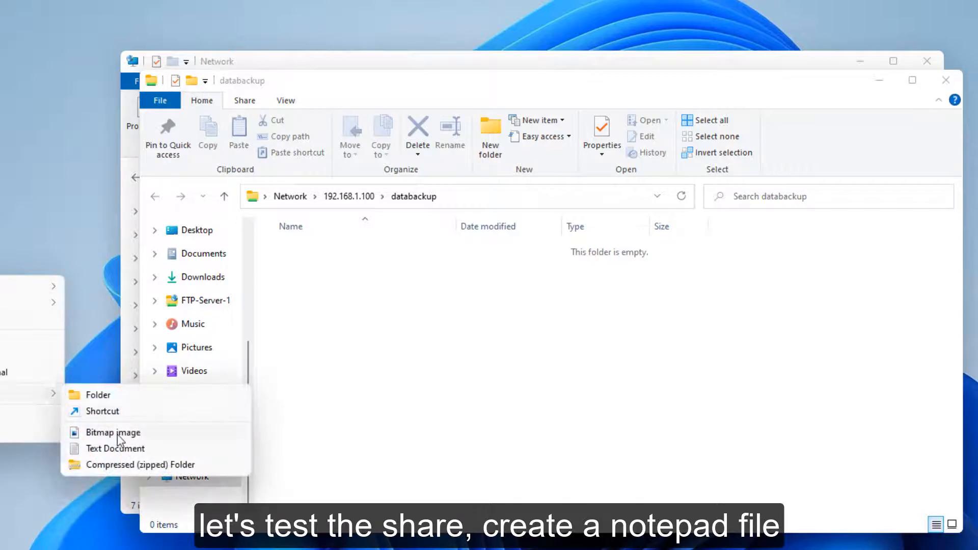
left_click(115, 448)
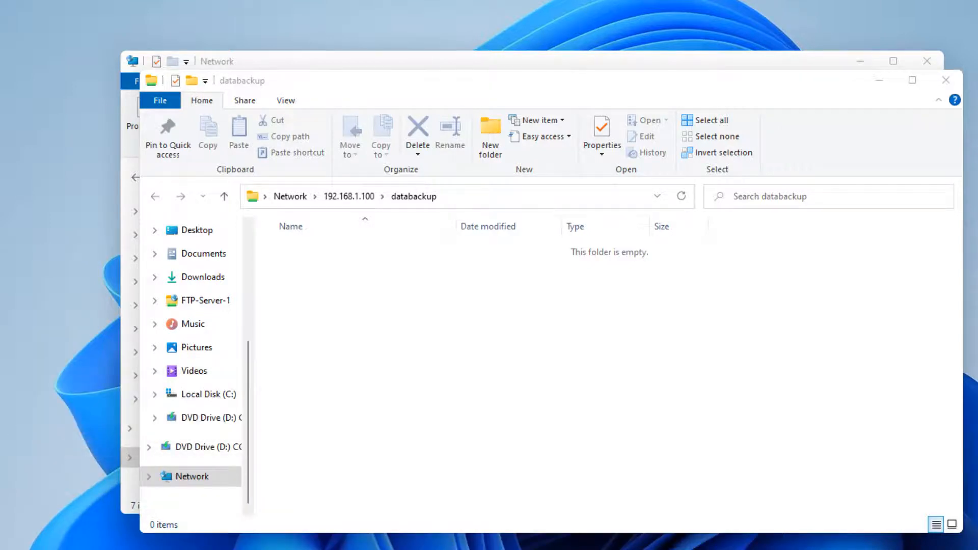
left_click_drag(0, 254, 326, 286)
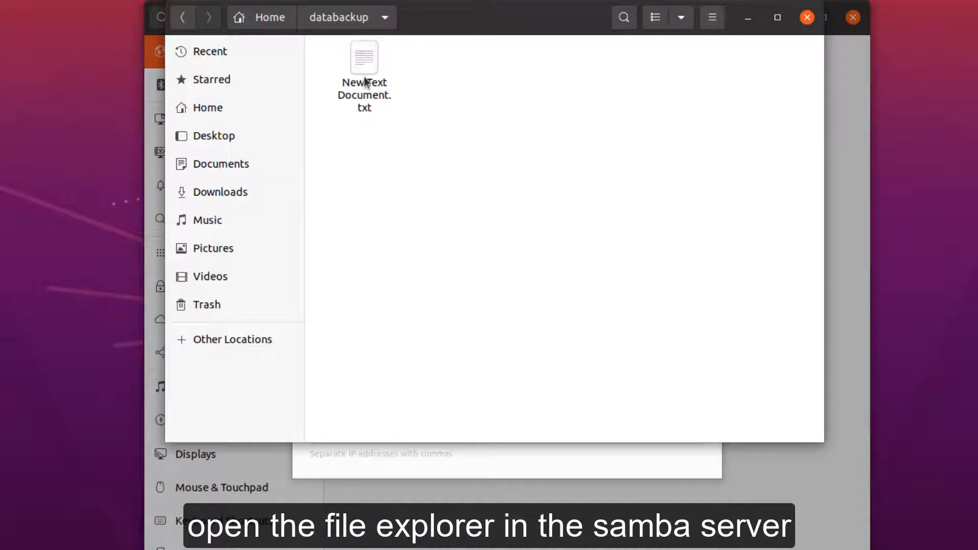
left_click(366, 83)
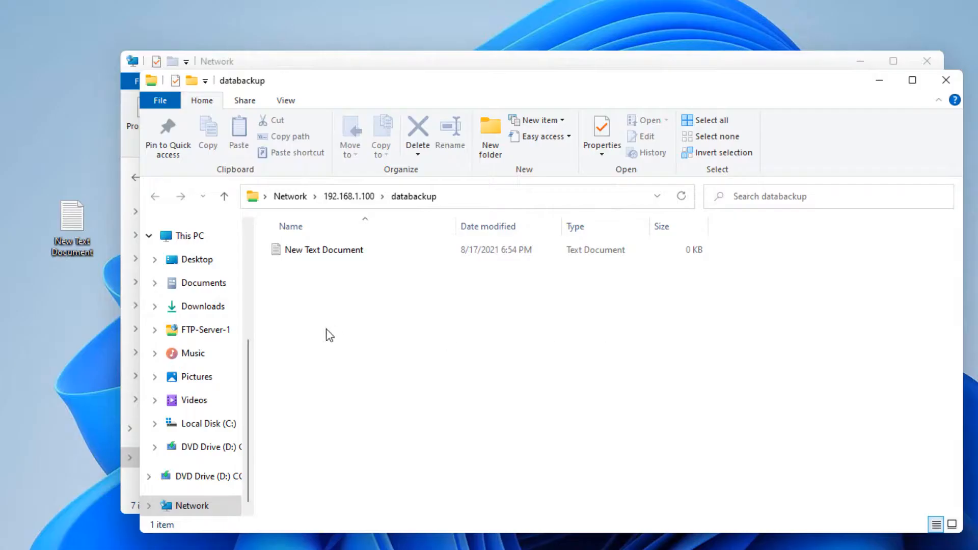
Rename the text file in the share to New Text Document 2 and check its name in the server's databackup folder.
left_click(290, 255)
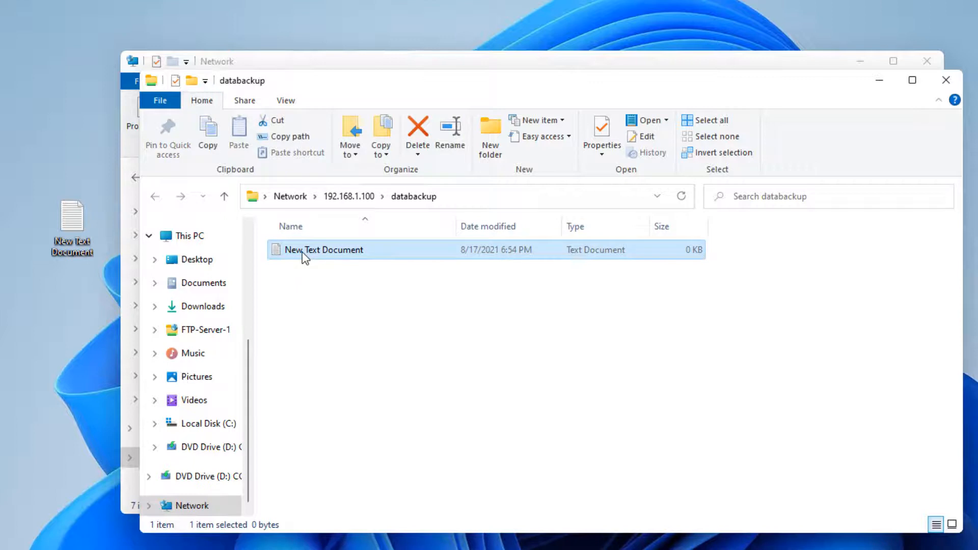
left_click(366, 251)
left_click(375, 250)
type("2")
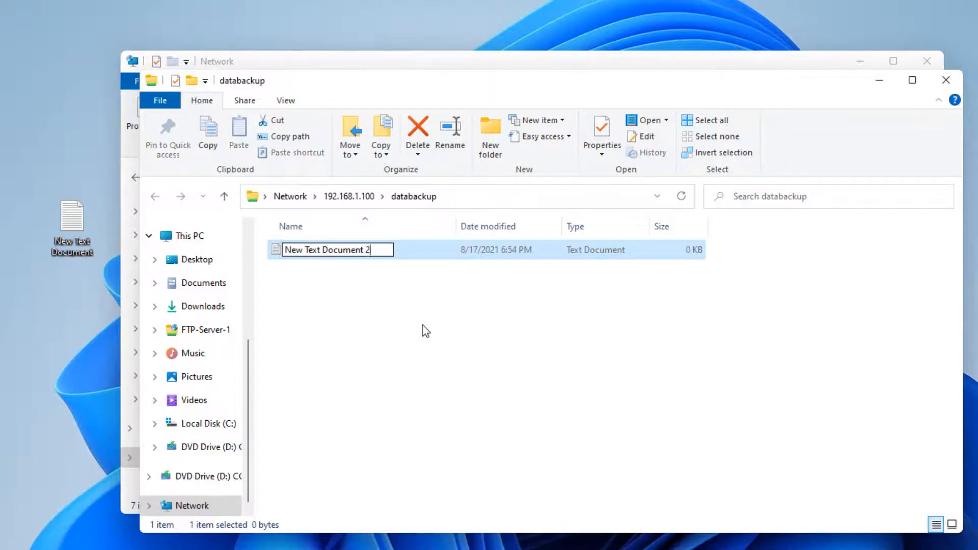
key("Return")
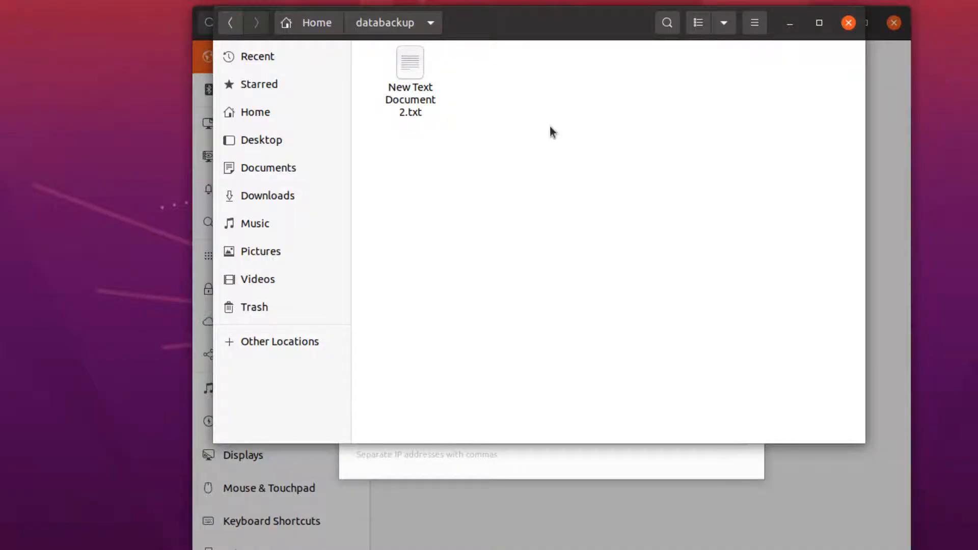
left_click(397, 118)
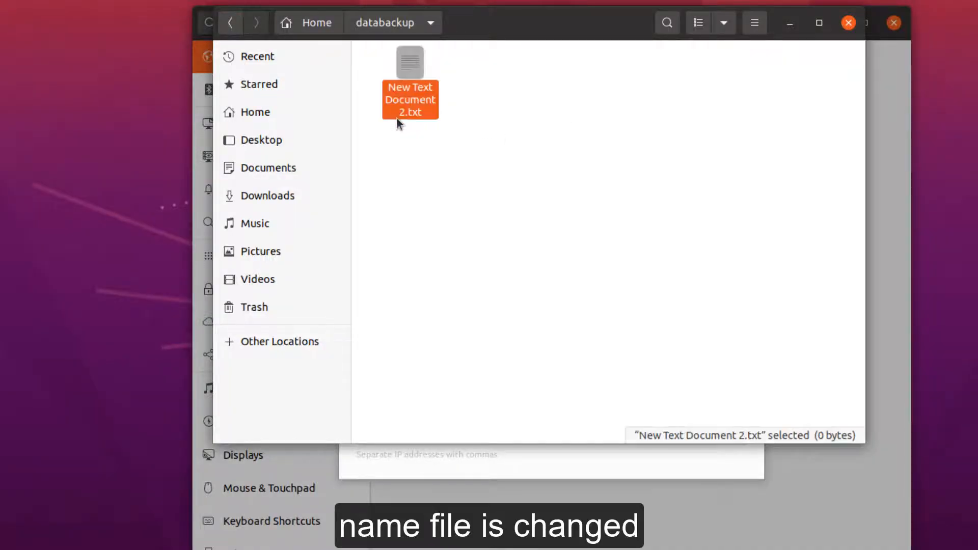
left_click(483, 173)
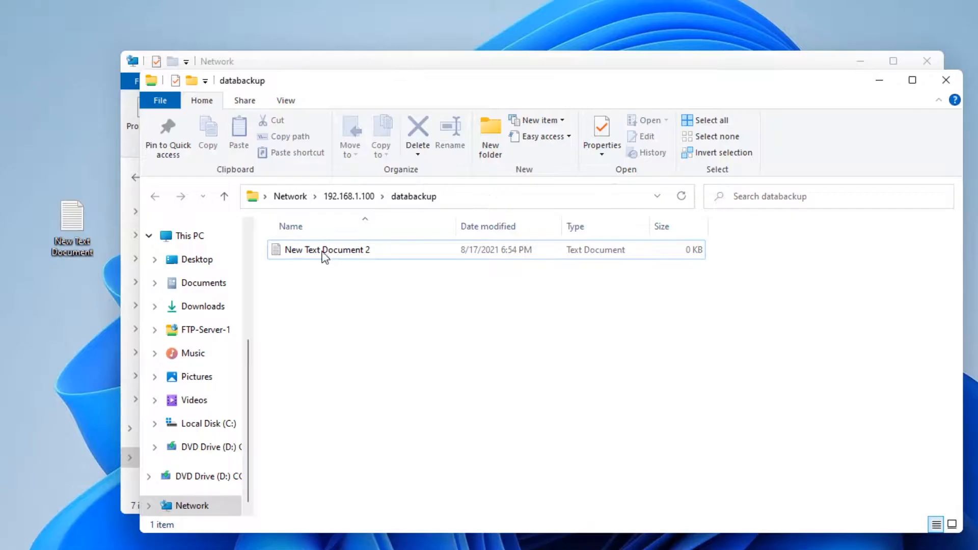
Permanently delete New Text Document 2 from the databackup share.
right_click(324, 255)
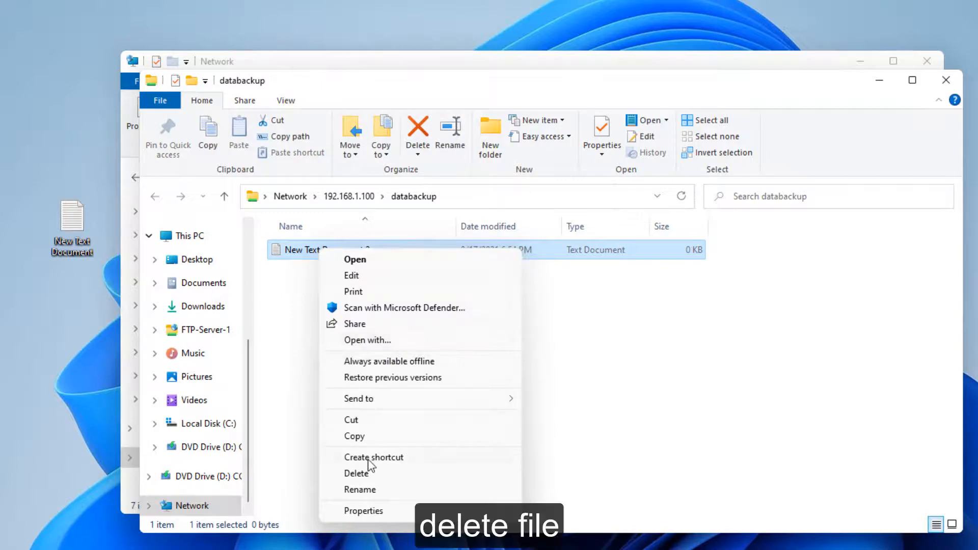
left_click(363, 473)
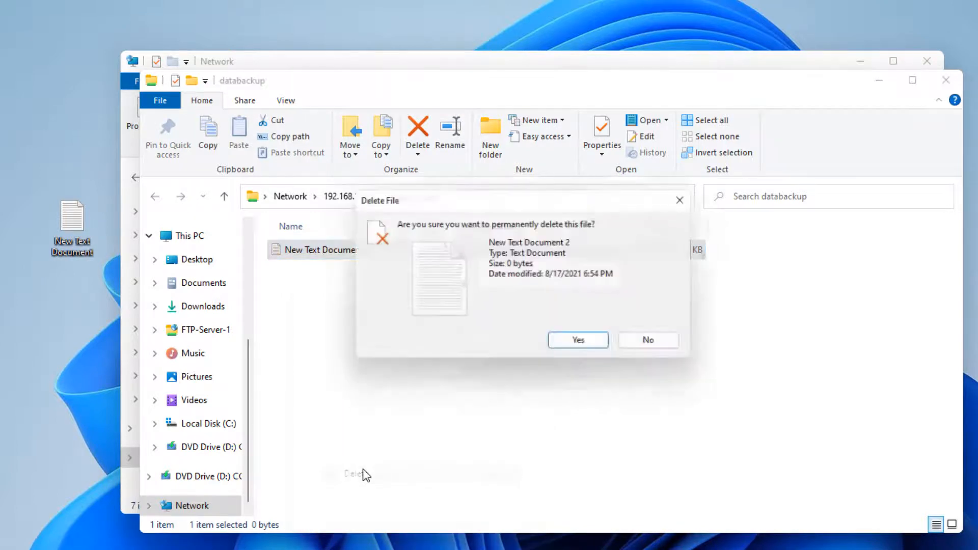
left_click(571, 349)
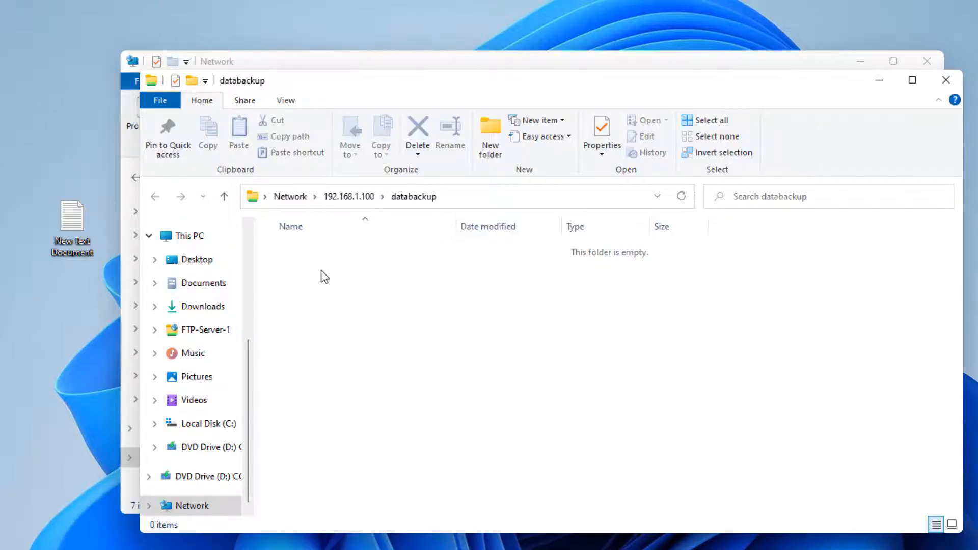
Create a new text document directly inside the databackup share, keeping its default name.
right_click(322, 271)
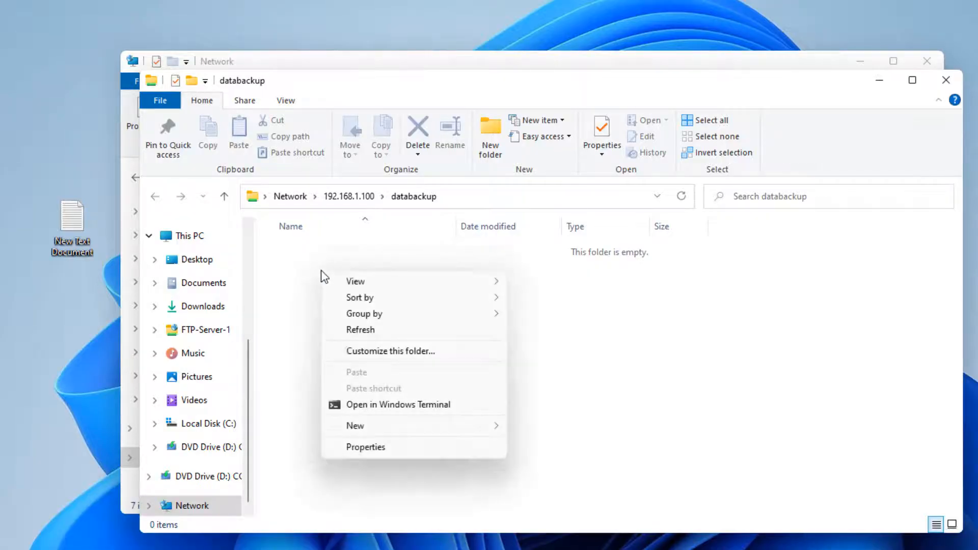
mouse_move(387, 428)
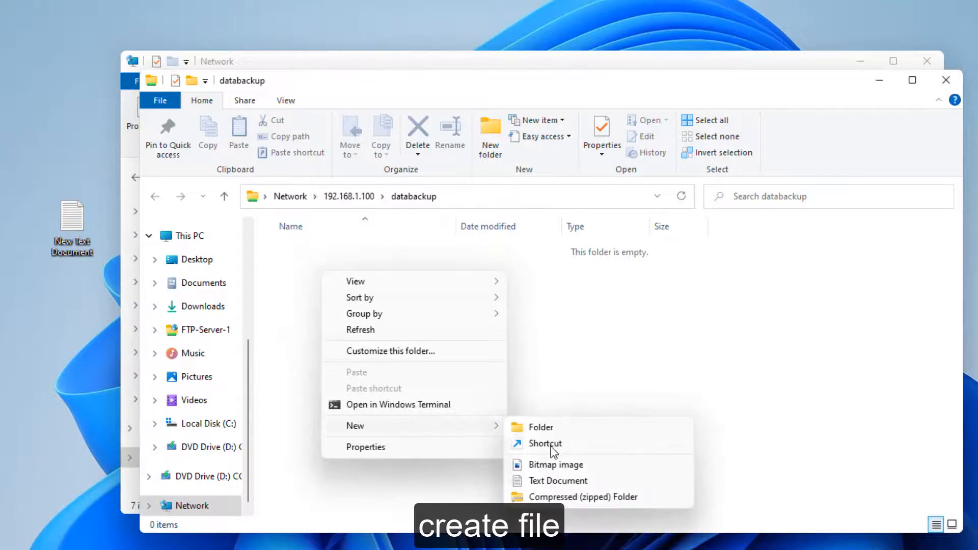
left_click(573, 482)
left_click(484, 405)
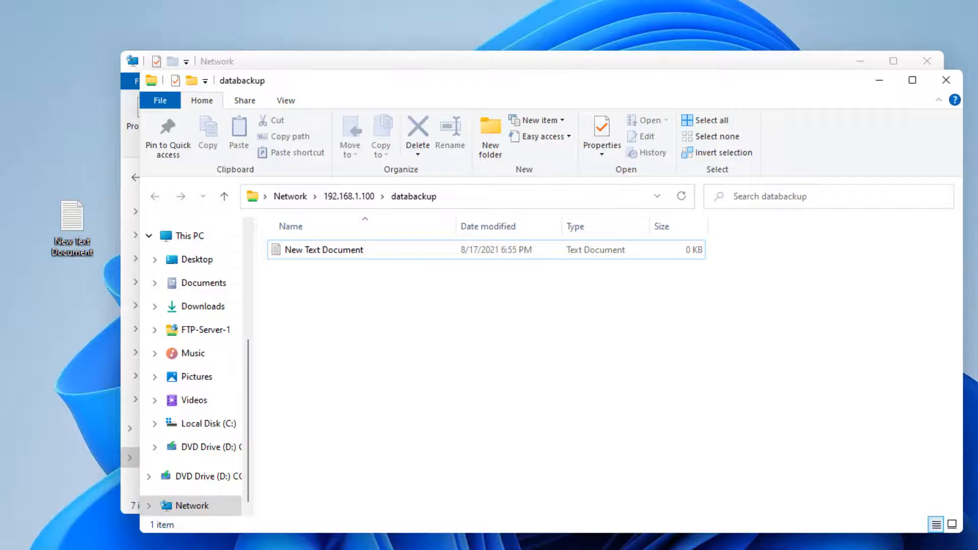
left_click(200, 236)
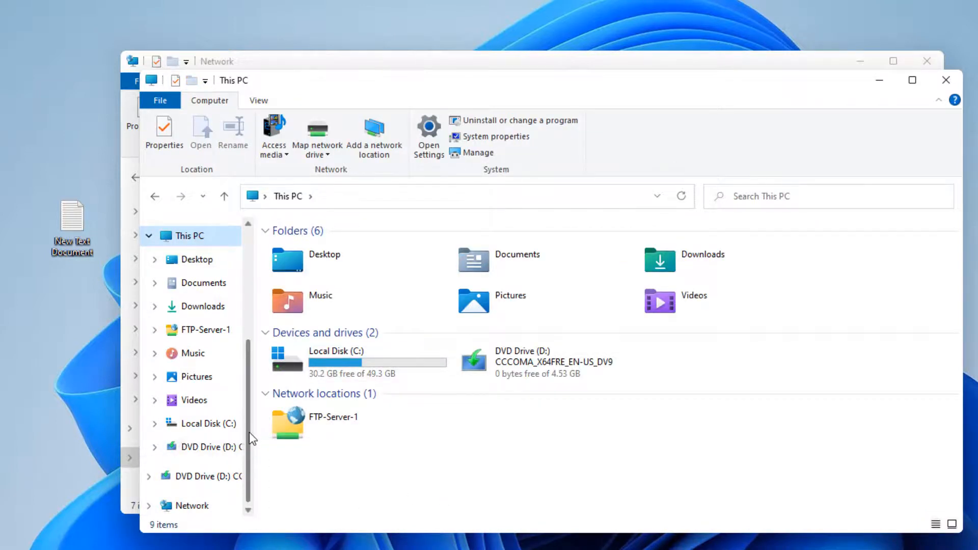
scroll(250, 443, "down", 1)
left_click(190, 477)
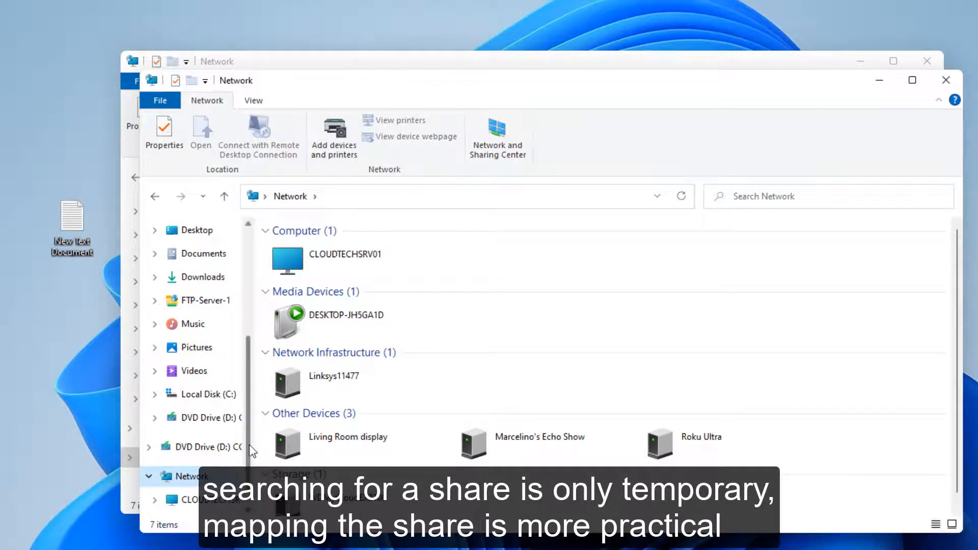
scroll(209, 478, "down", 1)
scroll(193, 433, "up", 5)
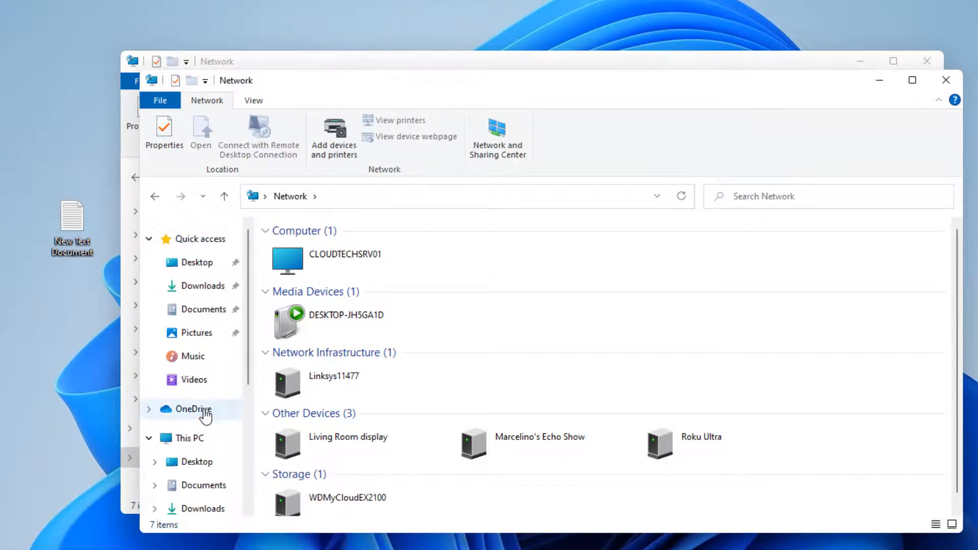
Add a custom network location for \\192.168.1.100\databackup to This PC, keeping its default name, and close the share window that opens.
left_click(188, 438)
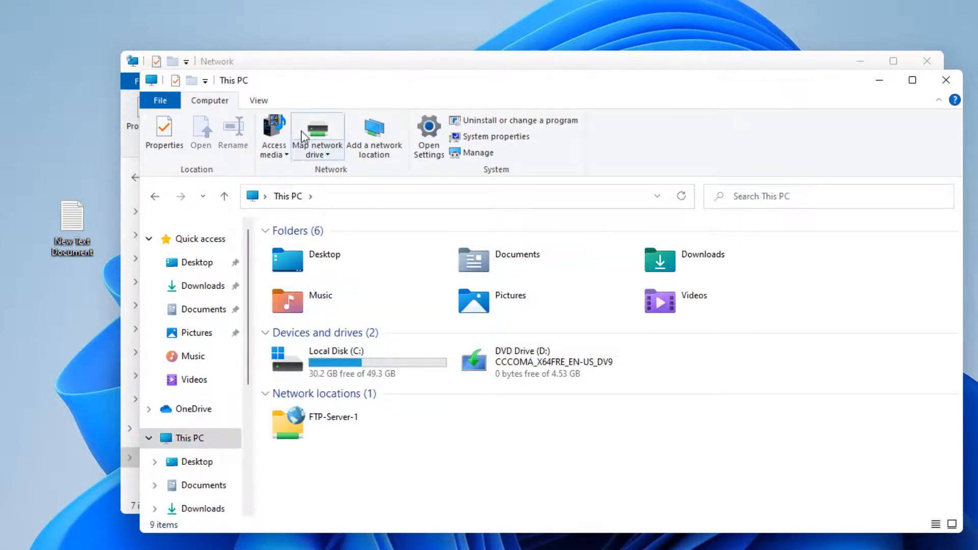
left_click(374, 133)
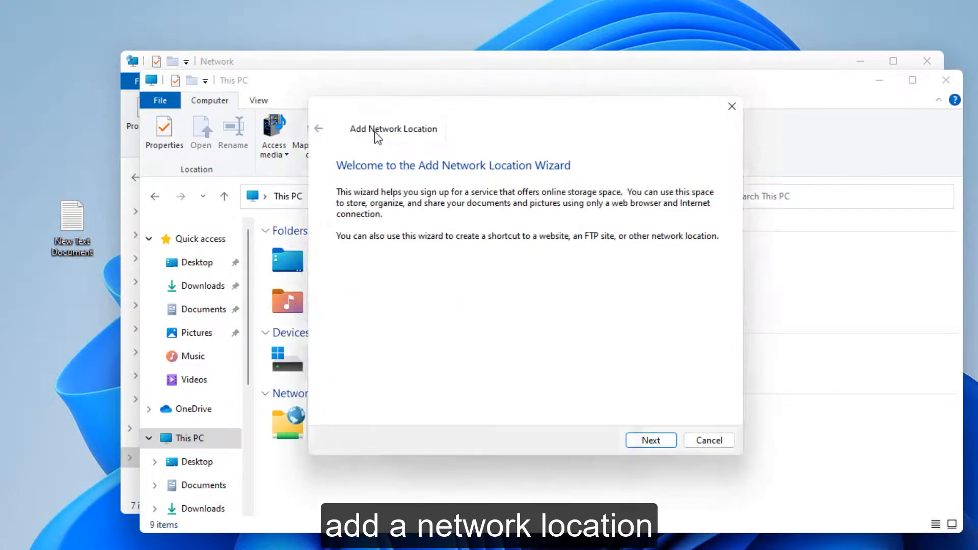
left_click(654, 442)
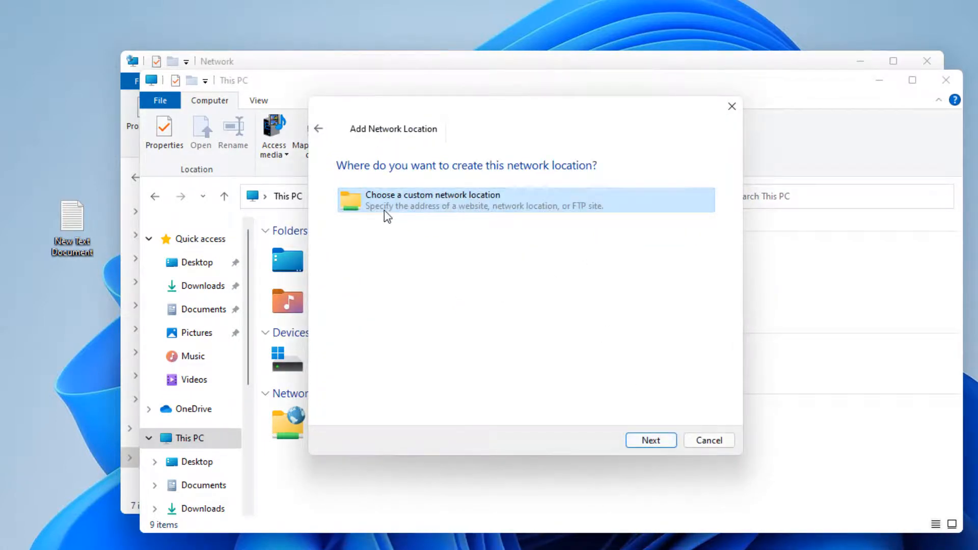
left_click(652, 442)
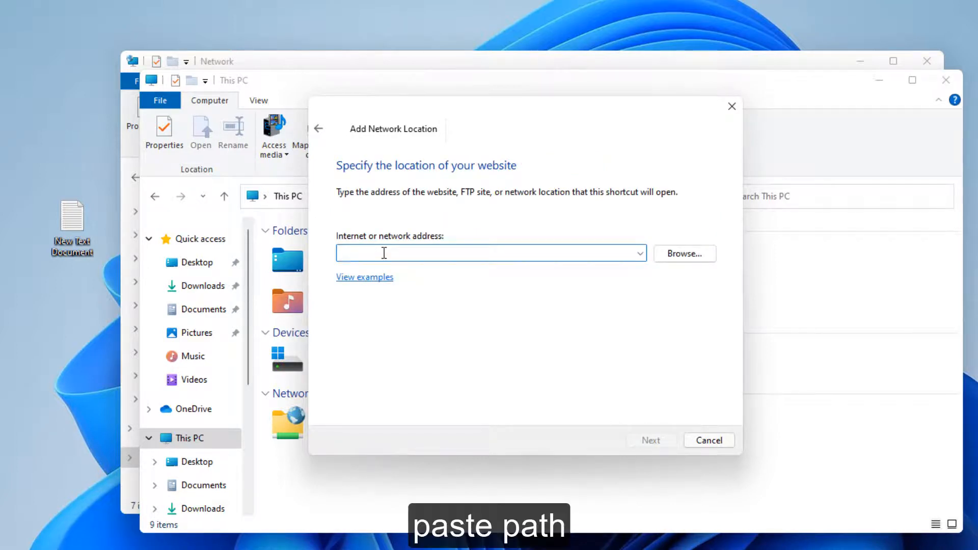
type("\\\\192.168.1.100\\databackup")
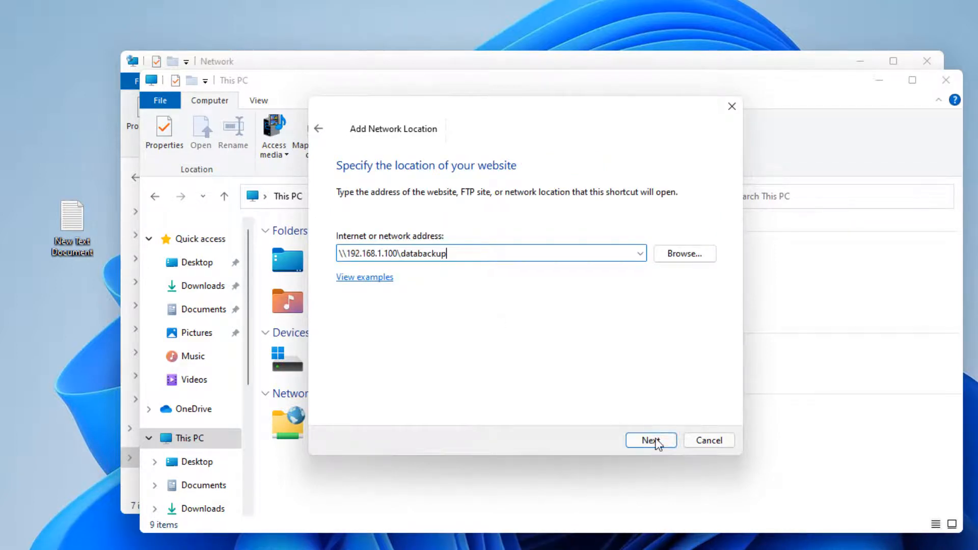
left_click(654, 441)
left_click(618, 263)
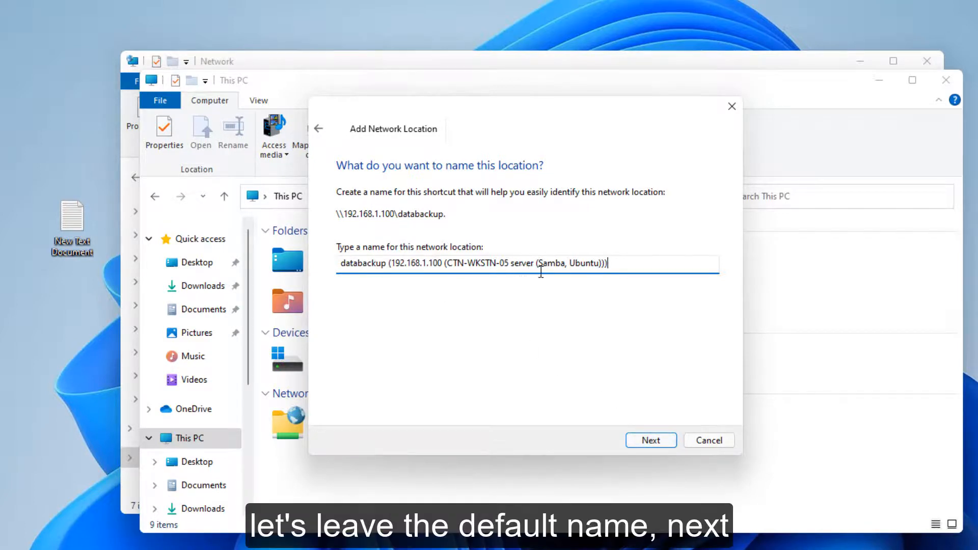
left_click(650, 441)
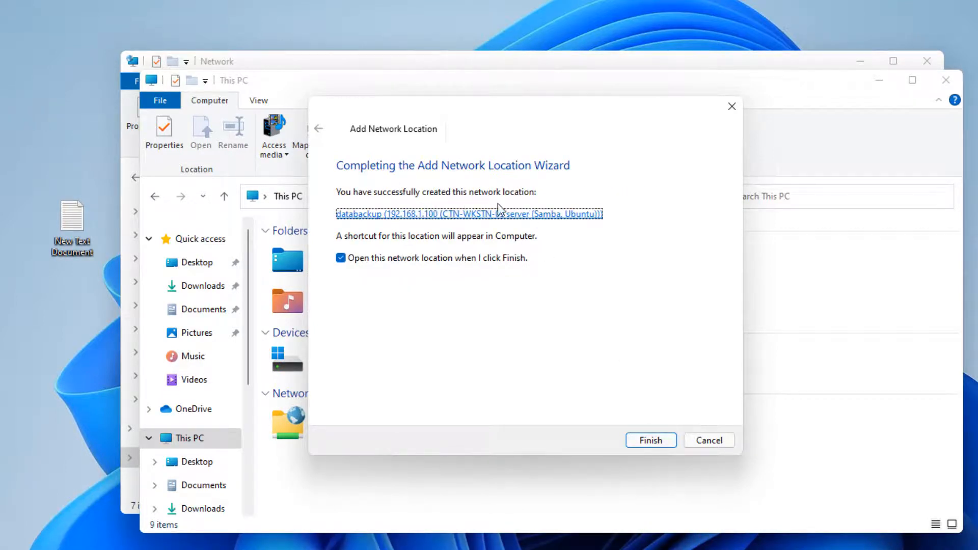
left_click(655, 441)
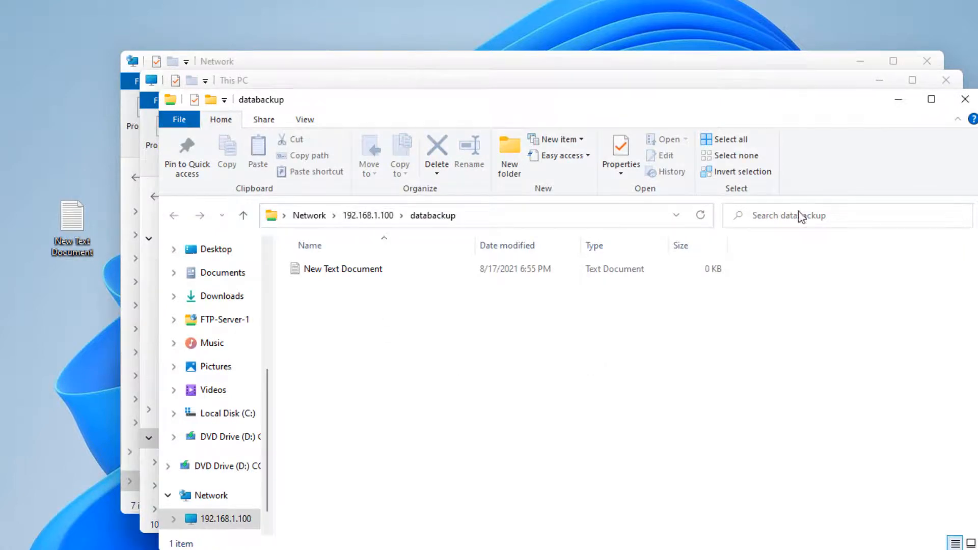
left_click(964, 99)
Open the databackup network location from This PC, check its contents and path, and return to This PC.
left_click(302, 429)
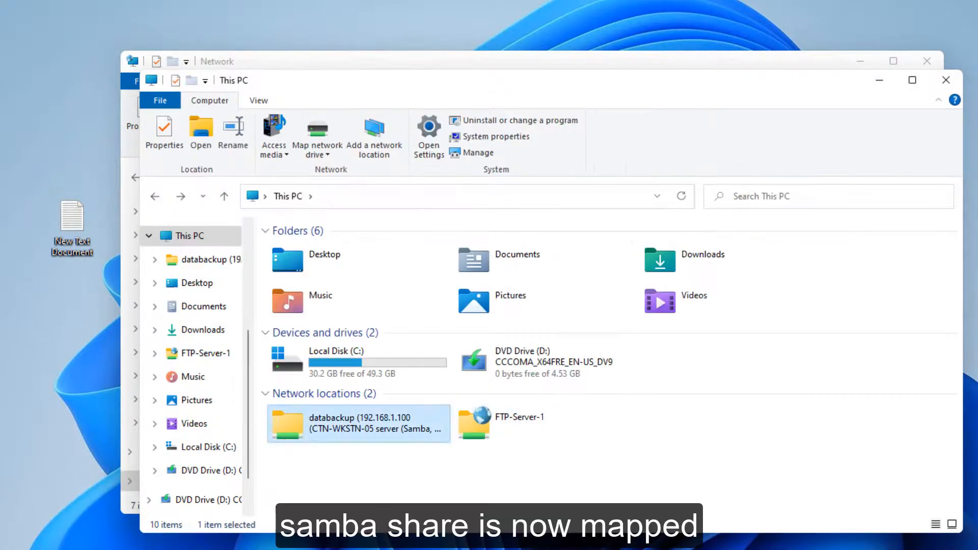
double_click(343, 429)
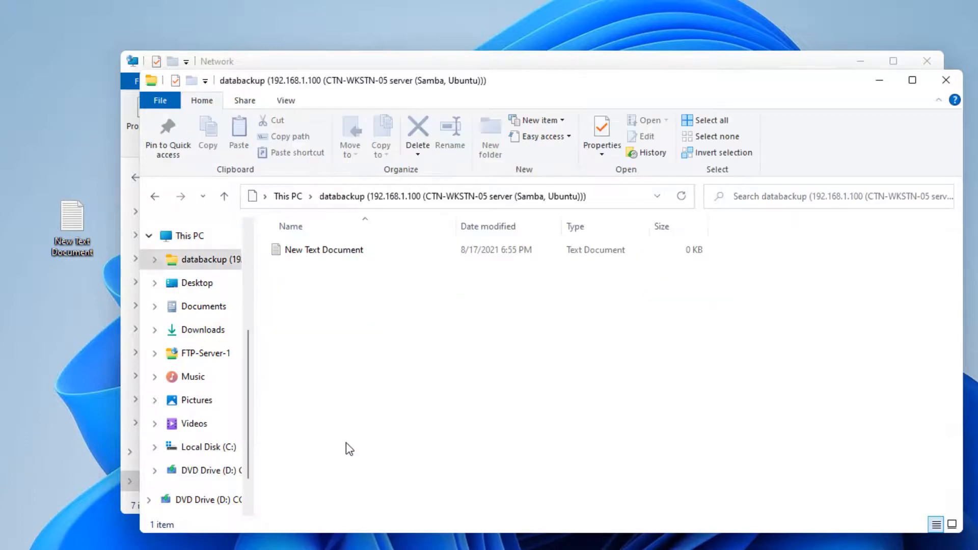
left_click(304, 257)
left_click(601, 198)
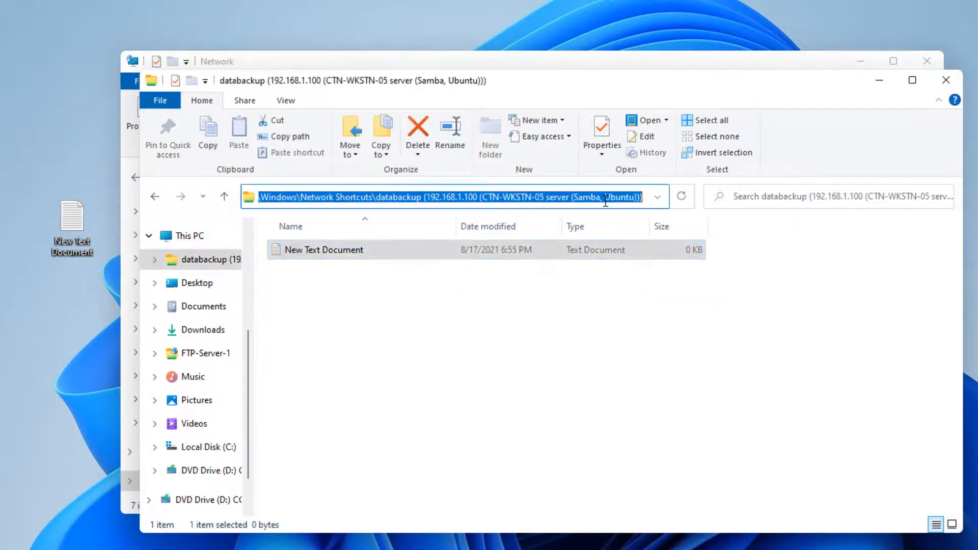
left_click(436, 397)
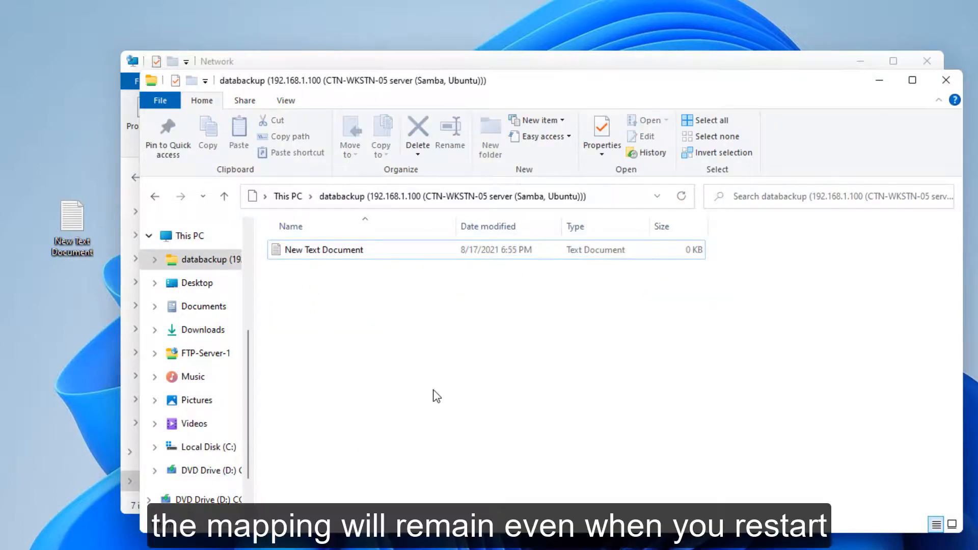
left_click(321, 253)
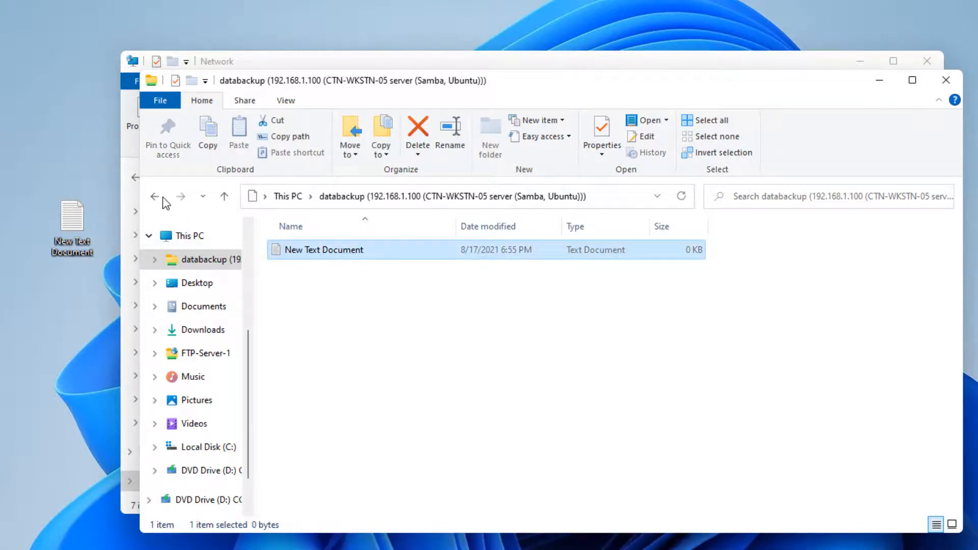
left_click(184, 235)
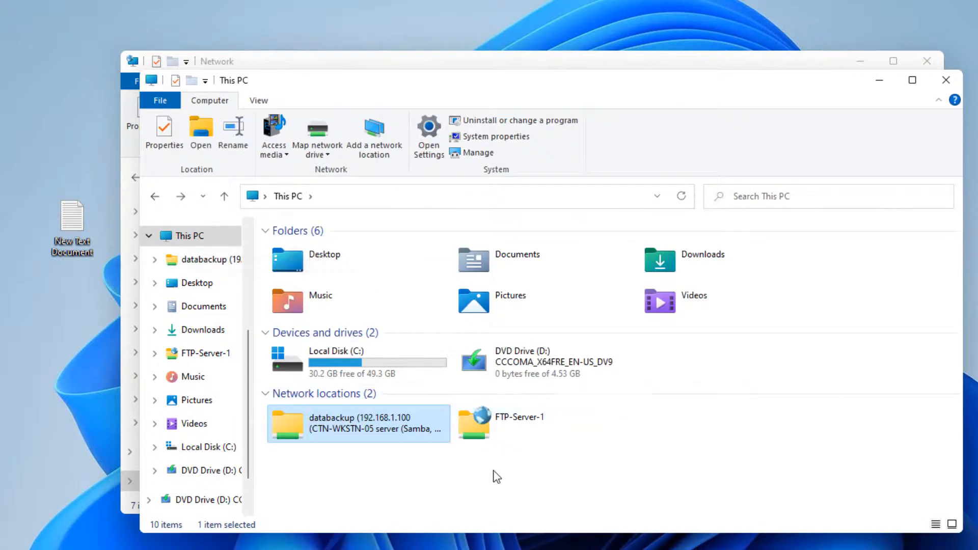
left_click(367, 464)
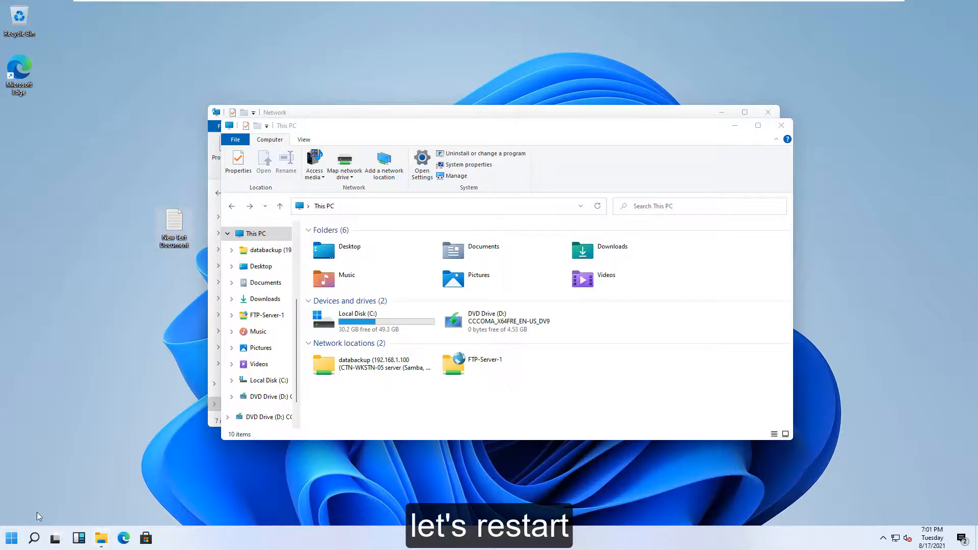
Restart the Windows PC and sign back in to the desktop.
left_click(11, 538)
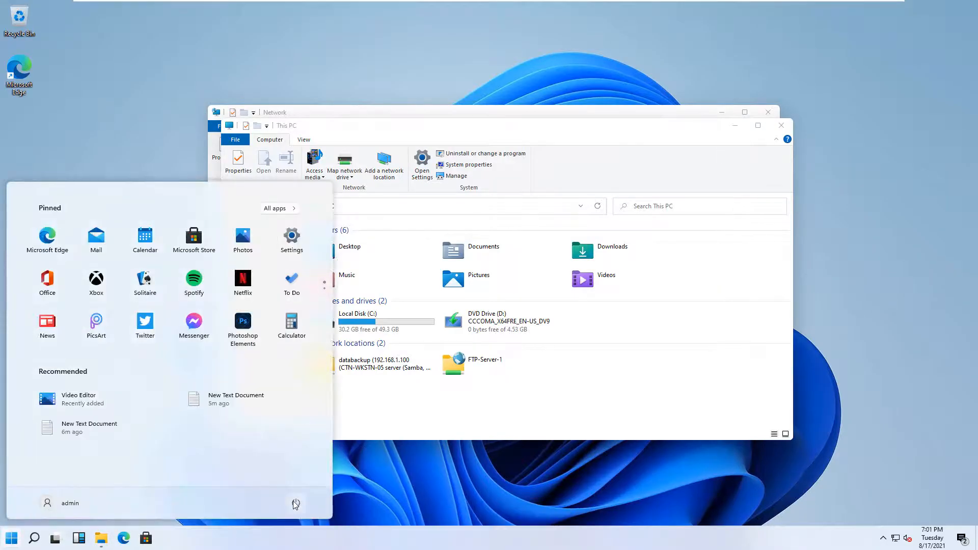
left_click(295, 503)
left_click(298, 481)
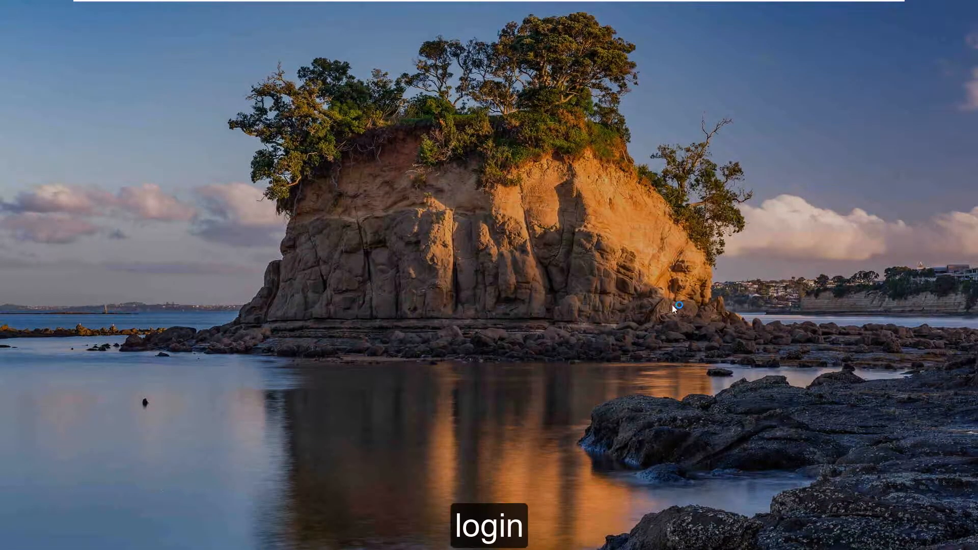
left_click(558, 288)
key("Return")
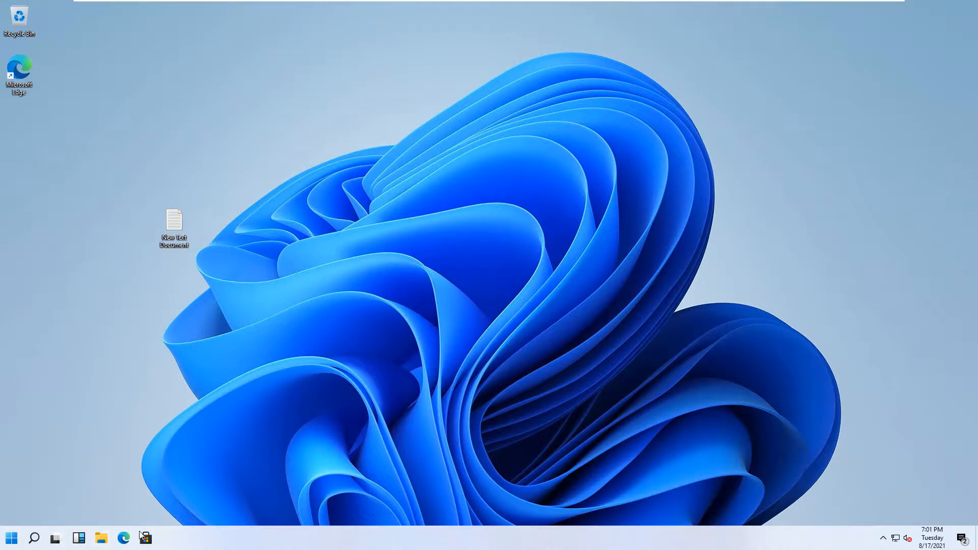
Open the databackup network location from This PC, signing in as administrator with the account password.
left_click(102, 540)
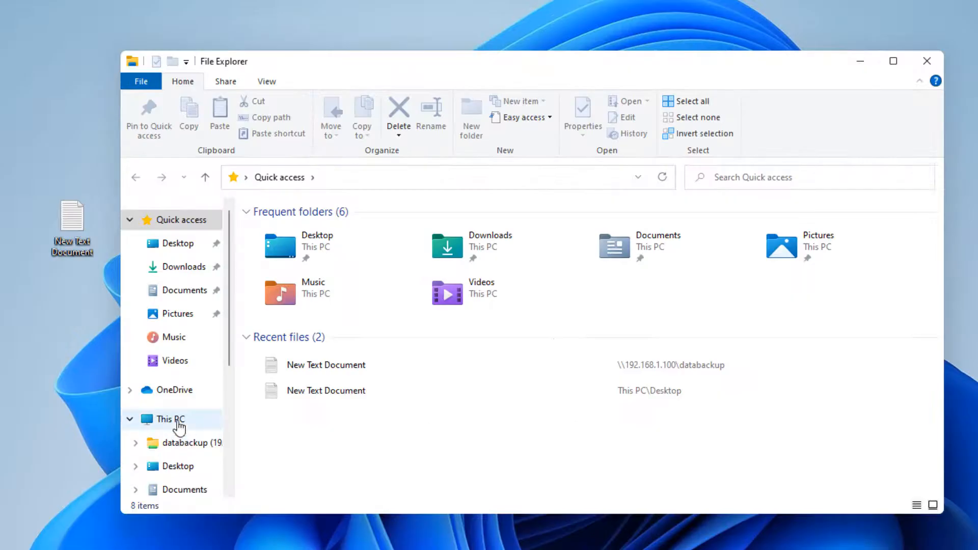
left_click(229, 362)
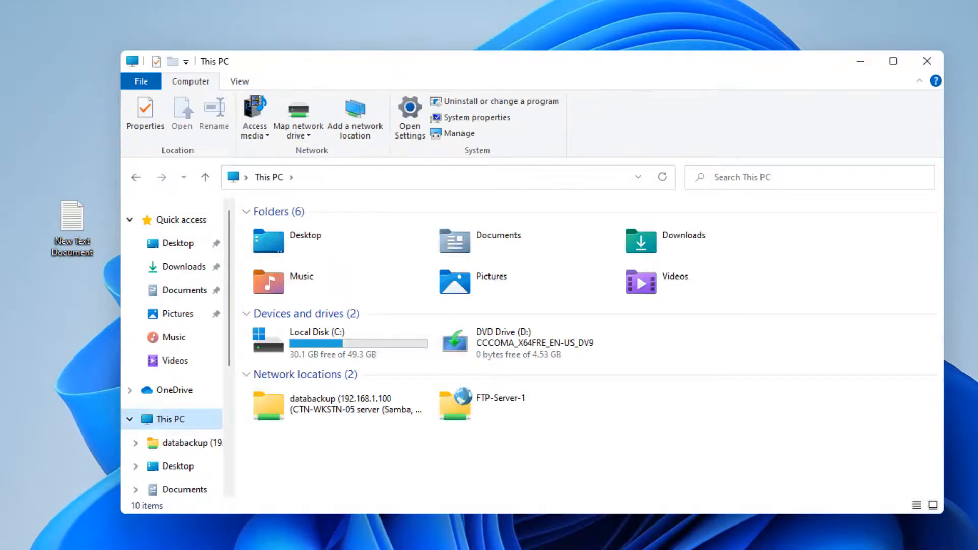
double_click(326, 405)
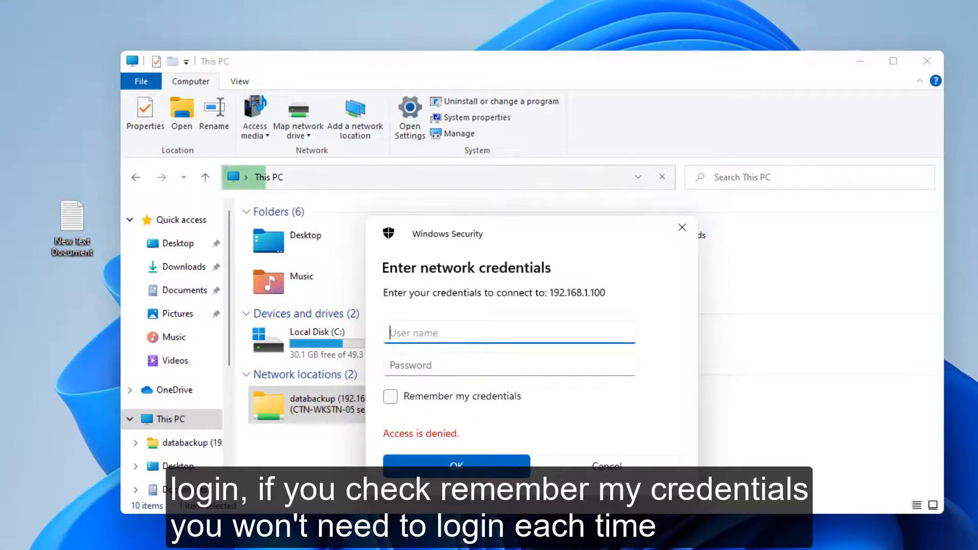
type("administrator")
key("Tab")
type("********")
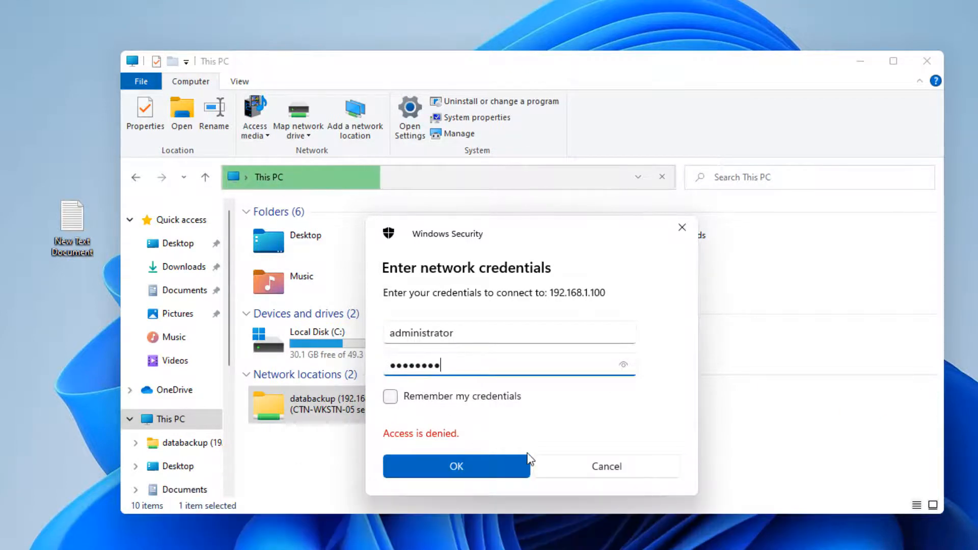
left_click(489, 468)
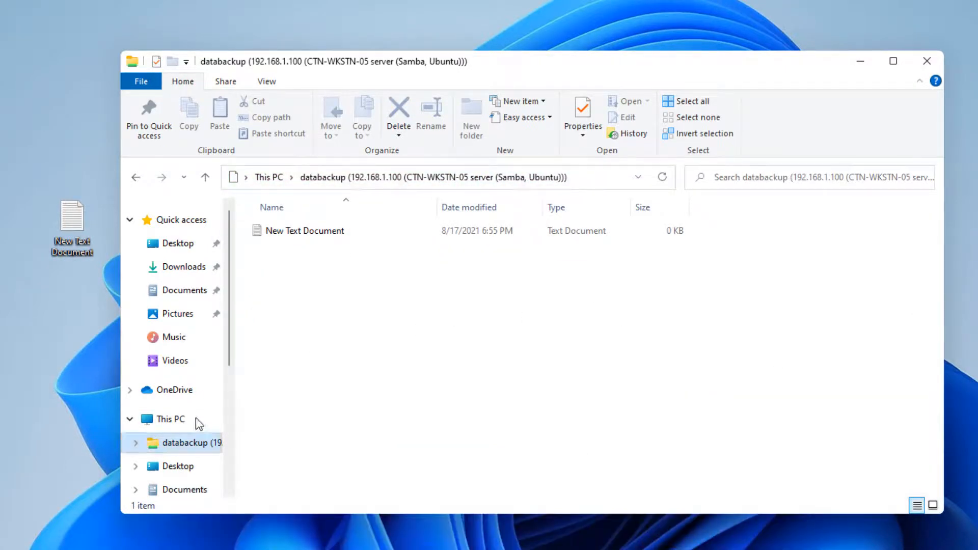
Go back to This PC and reopen the databackup location to check access, then leave the folder.
left_click(198, 423)
double_click(280, 411)
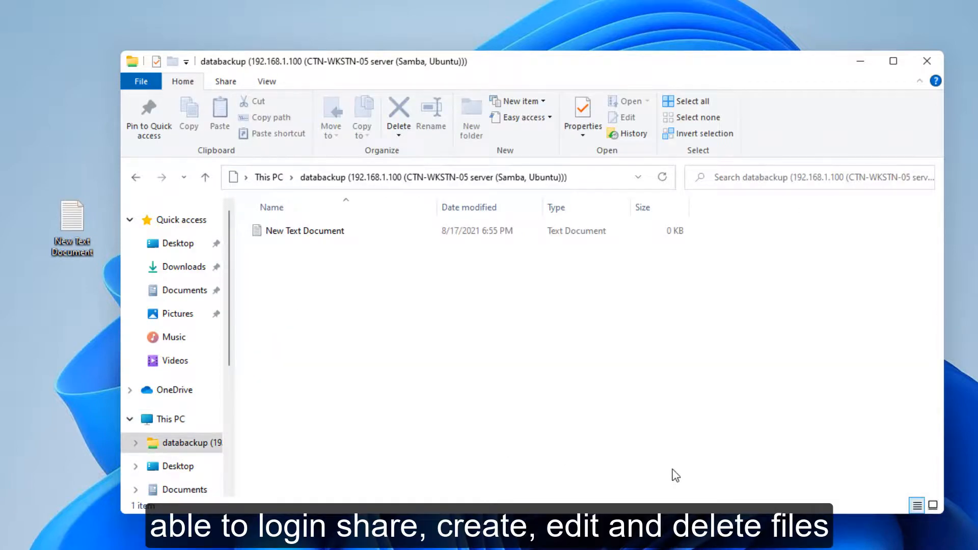
left_click(135, 177)
left_click(751, 472)
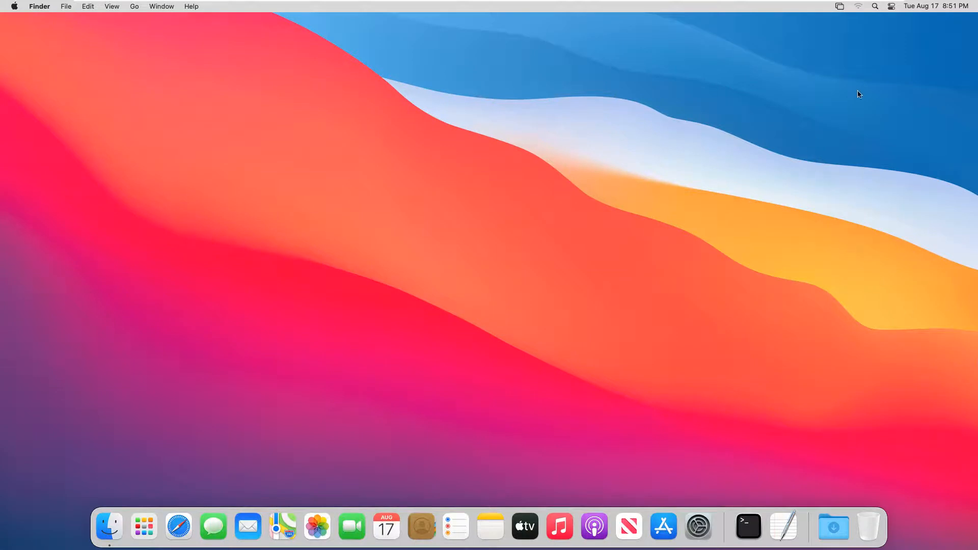
On the Mac, turn Wi-Fi off and open the network preferences.
left_click(858, 7)
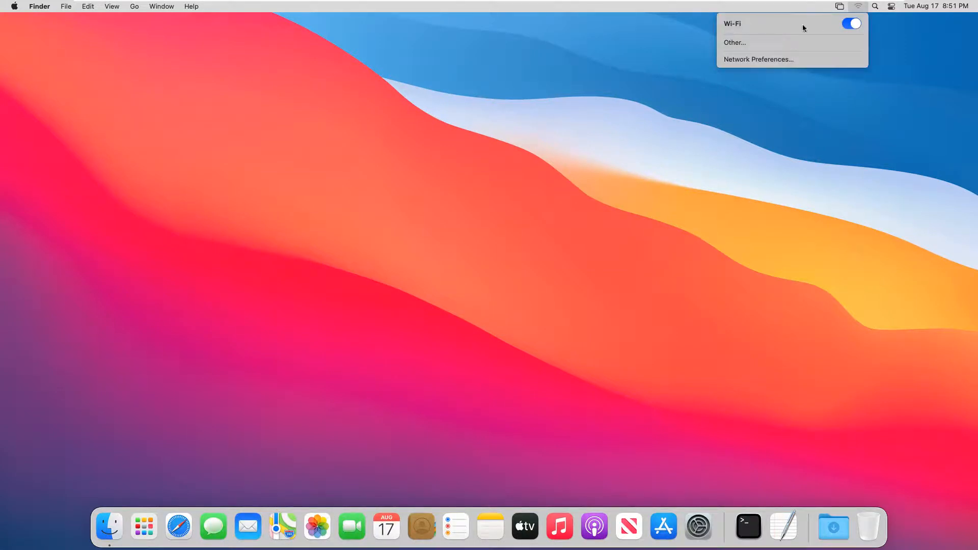
left_click(853, 24)
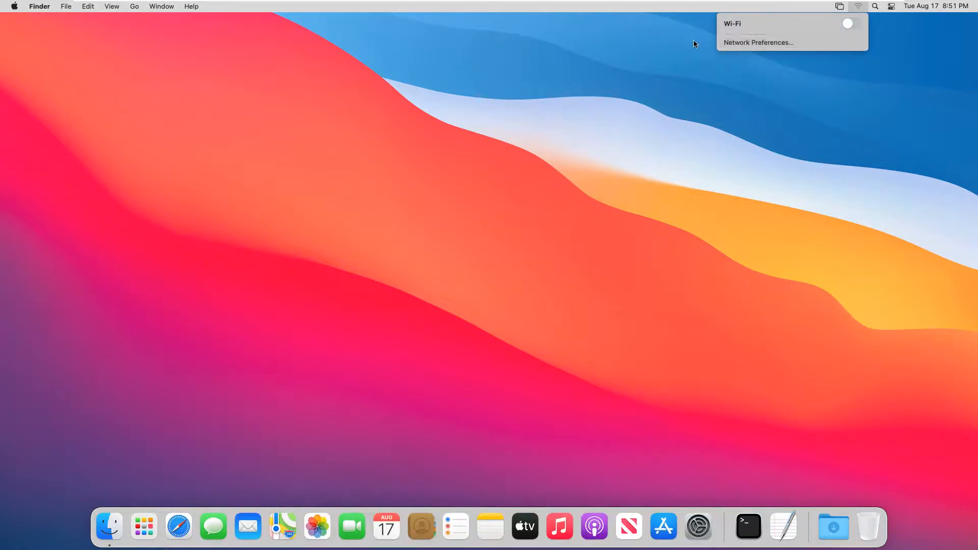
left_click(775, 43)
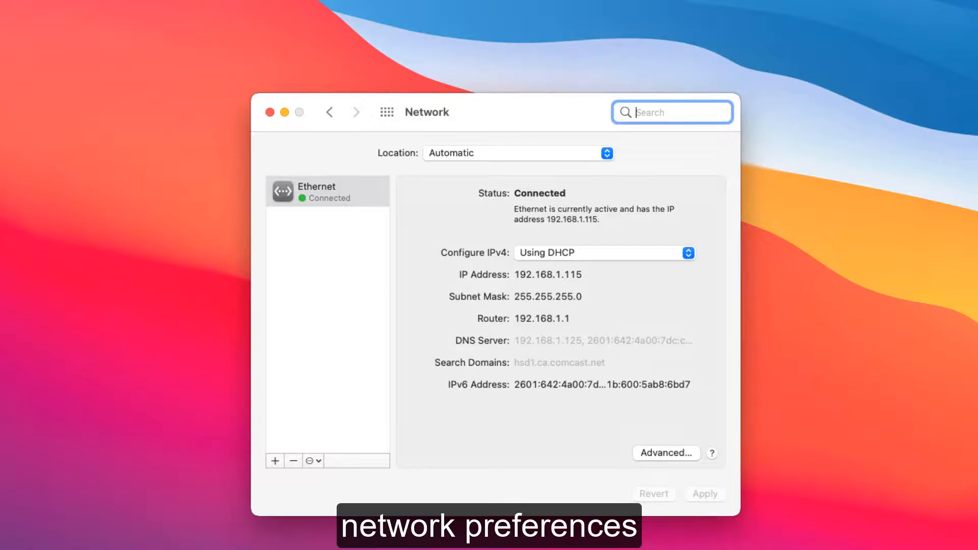
Turn on File Sharing in the Mac's Sharing preferences.
left_click(387, 113)
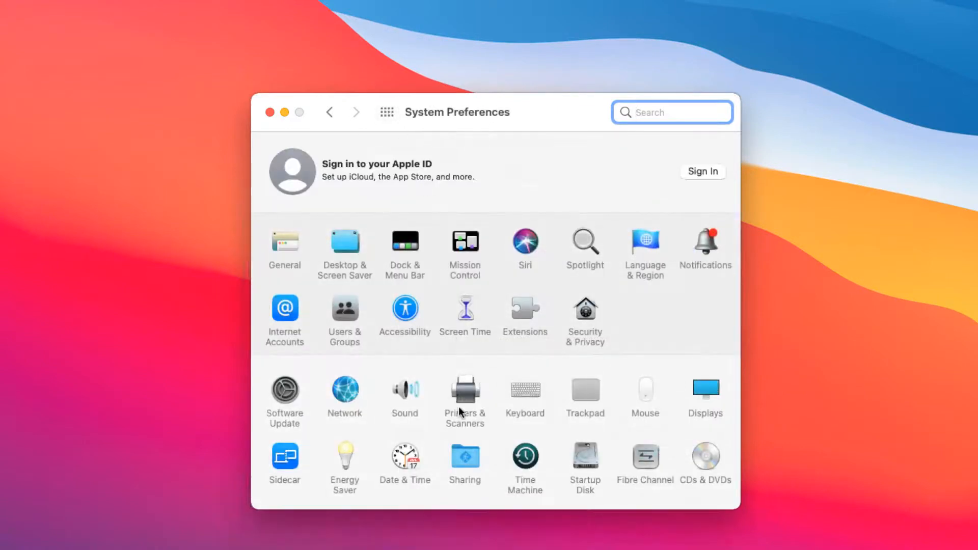
left_click(477, 483)
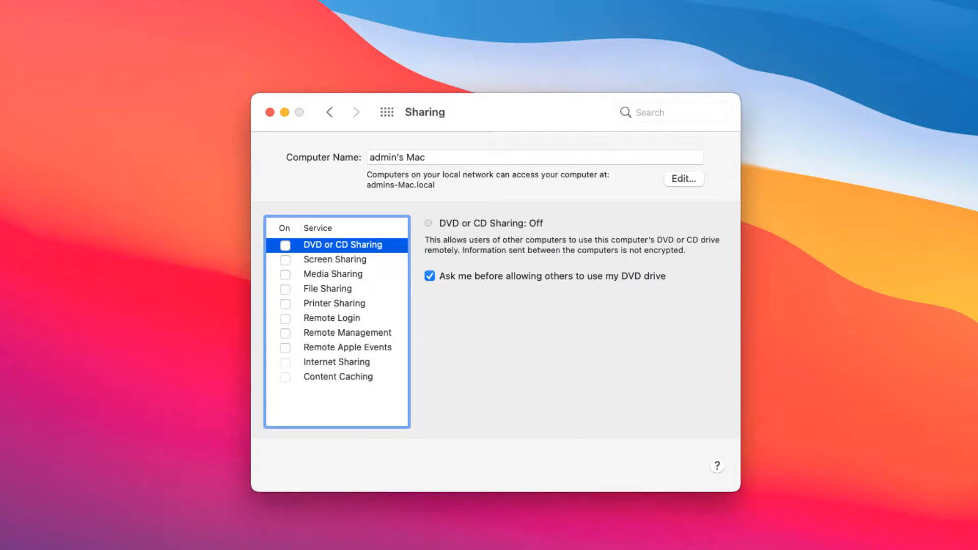
left_click(329, 290)
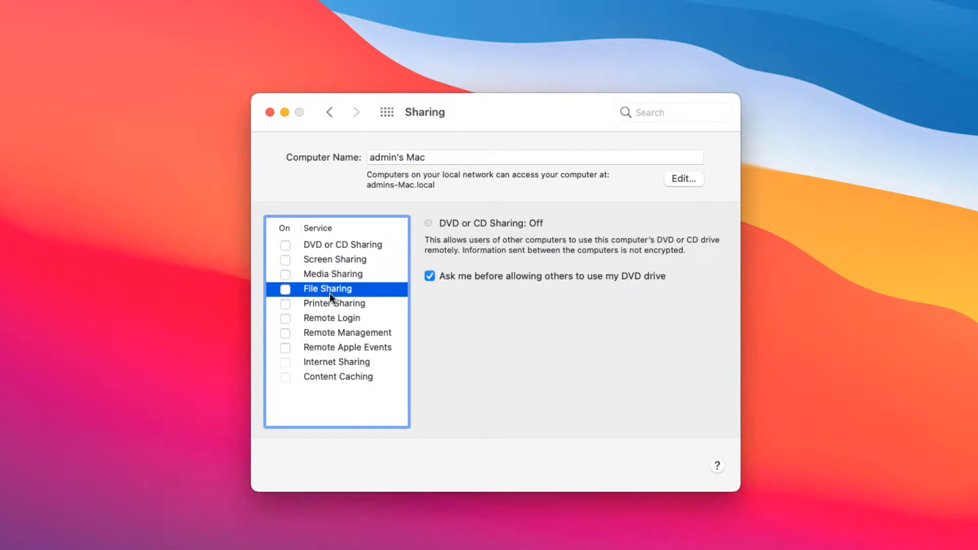
left_click(285, 289)
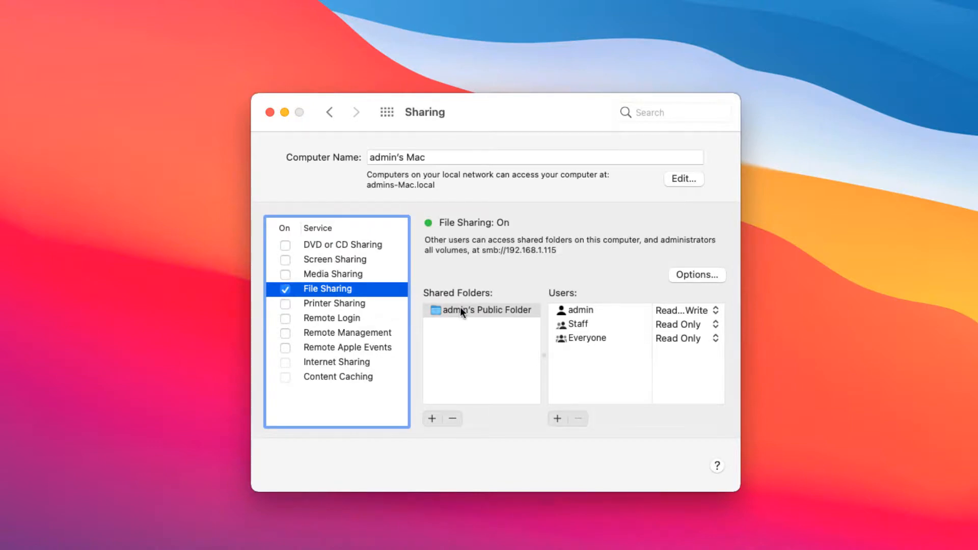
Enable SMB Windows file sharing for the admin account in the File Sharing options, entering the account password, and close the Sharing preferences.
left_click(693, 275)
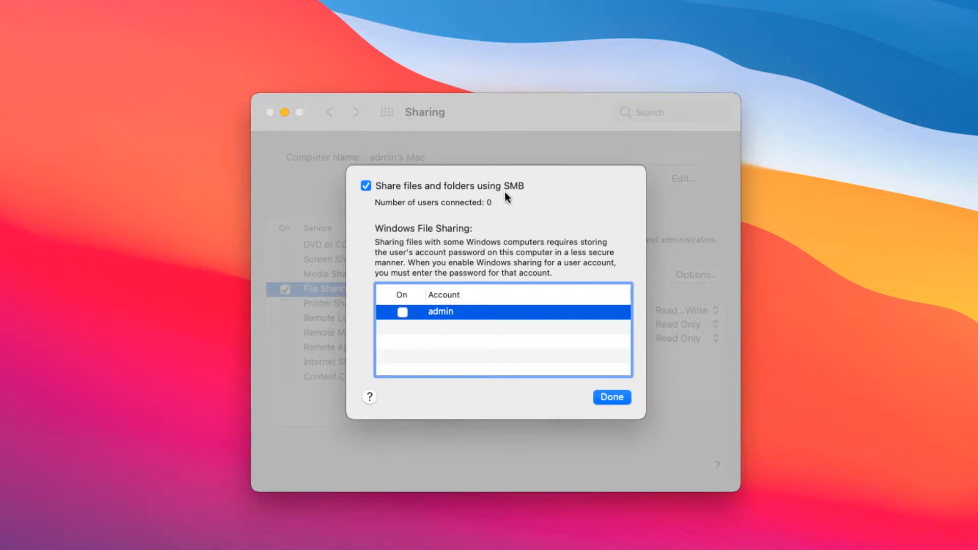
left_click(402, 311)
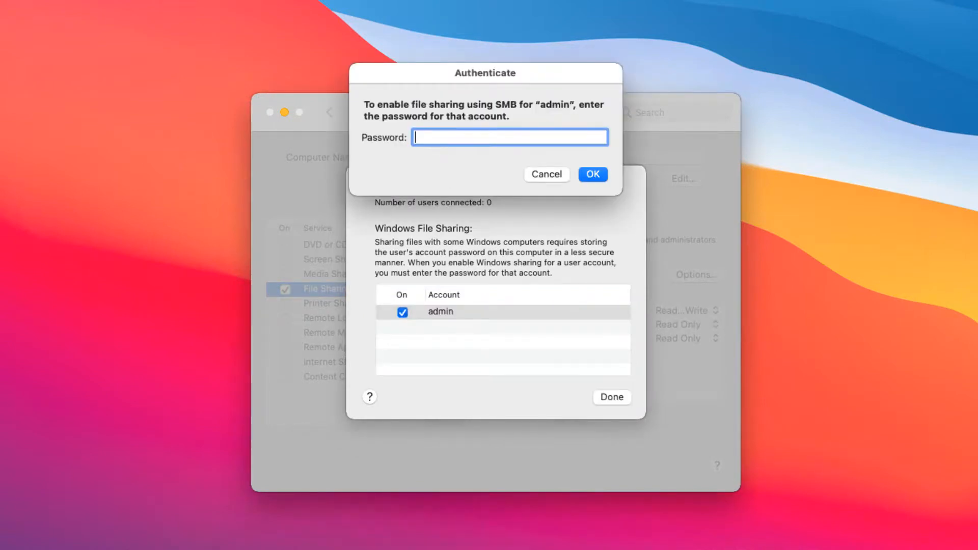
type("••••••••")
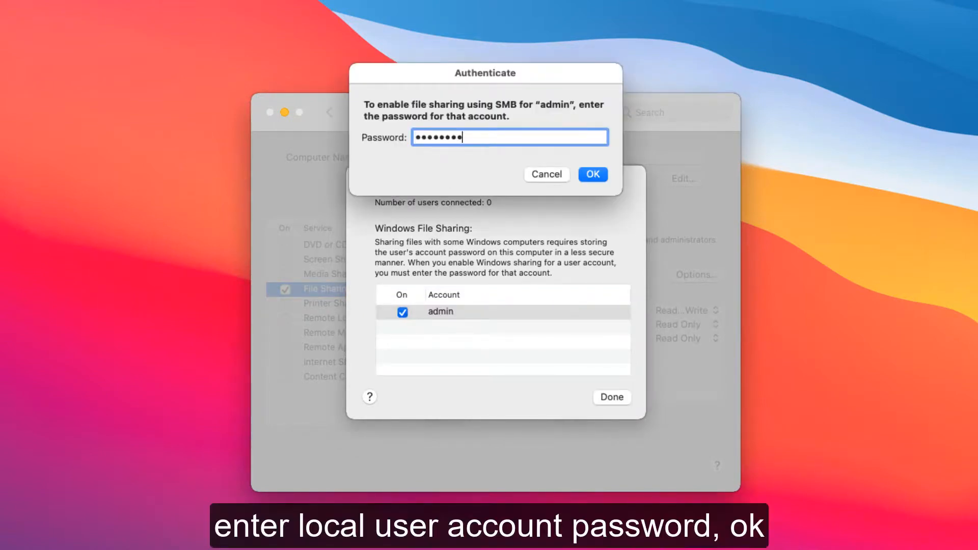
left_click(593, 173)
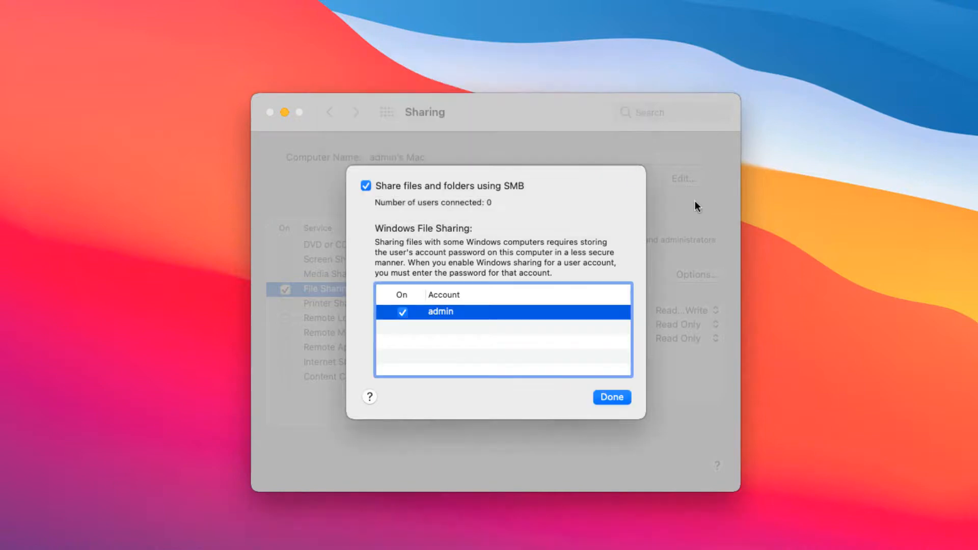
left_click(615, 401)
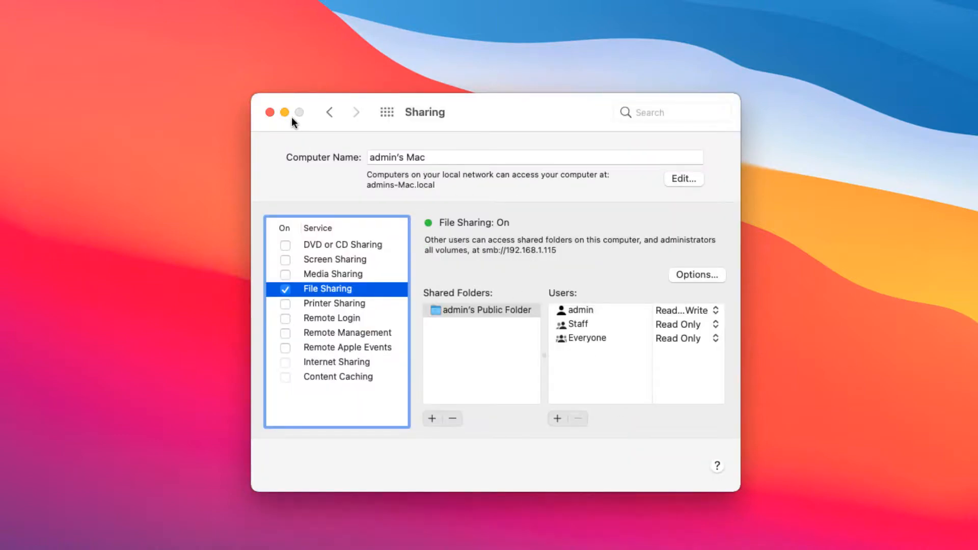
left_click(270, 111)
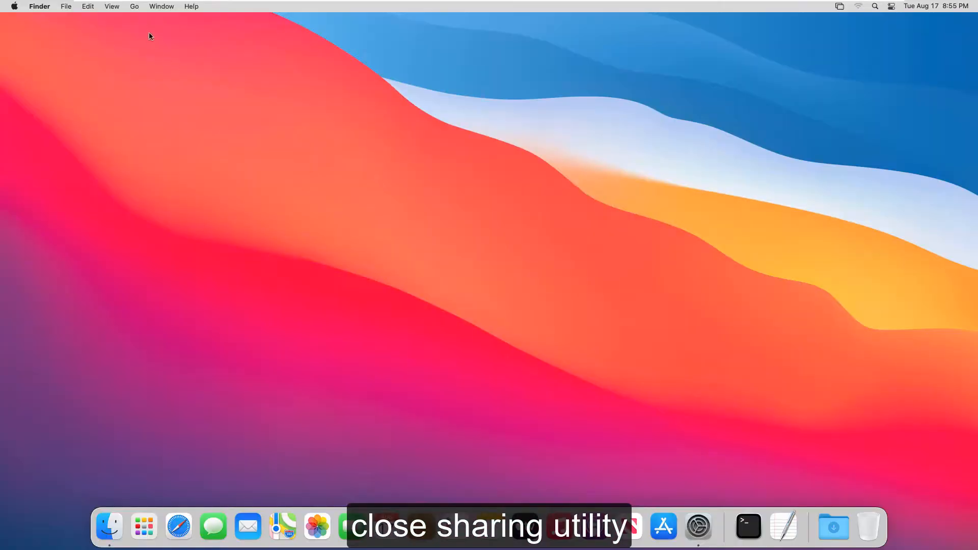
Connect the Mac to the Samba server at smb://192.168.1.100.
left_click(134, 6)
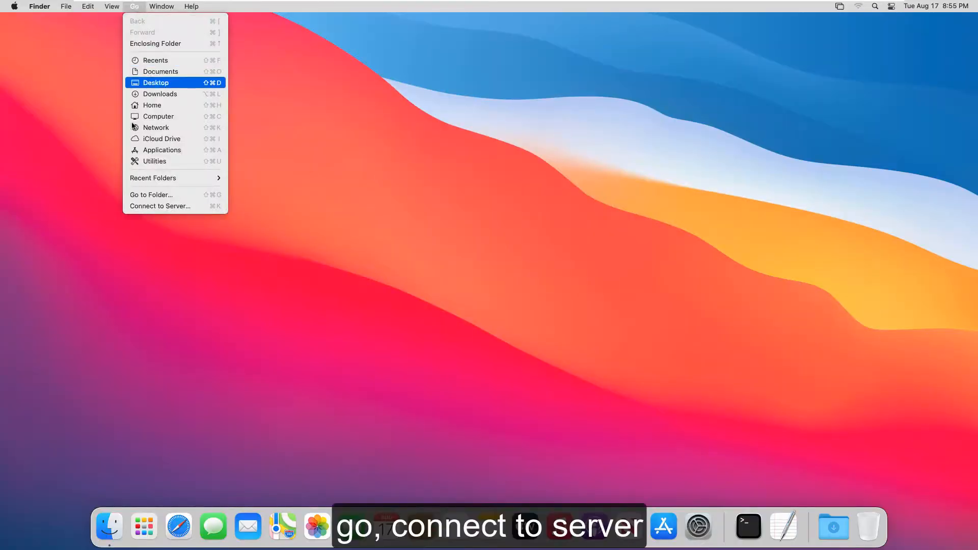
left_click(193, 209)
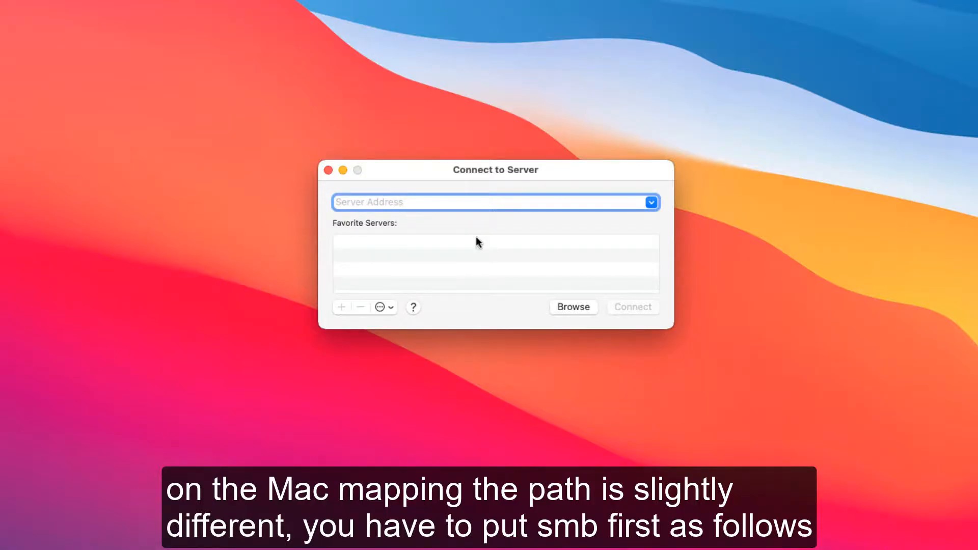
type("smb://192.168.1.100")
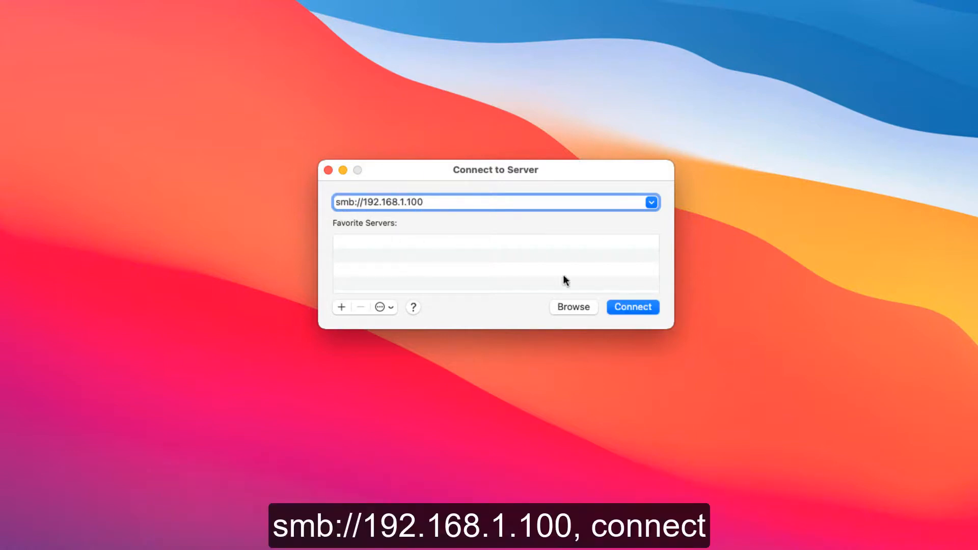
left_click(654, 307)
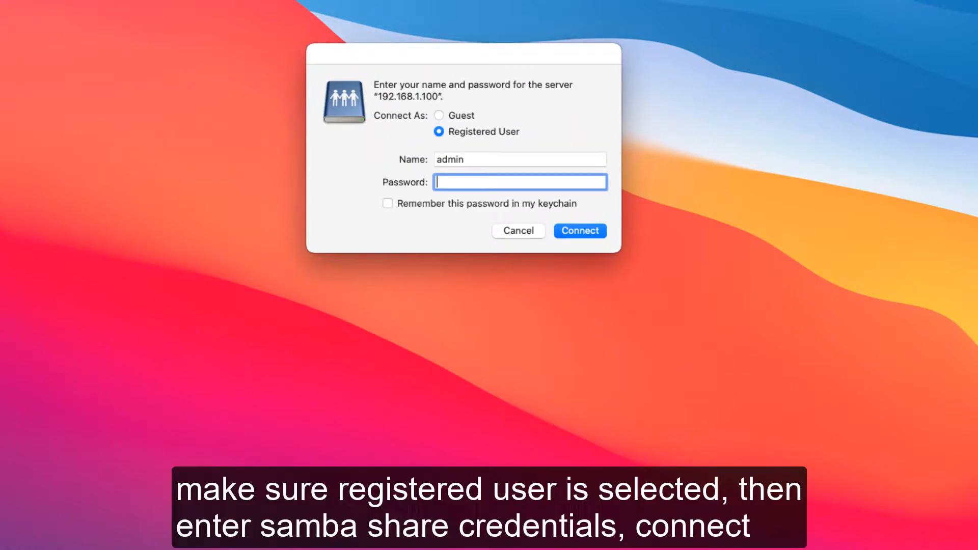
Sign in to the server as registered user administrator with the Samba account password and mount the databackup volume.
left_click(531, 161)
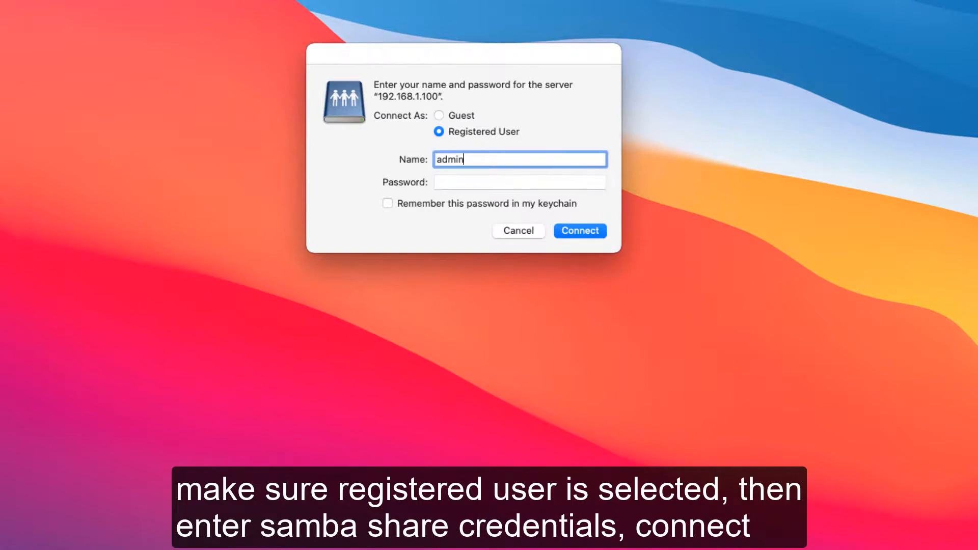
type("istrator")
key("Tab")
type("********")
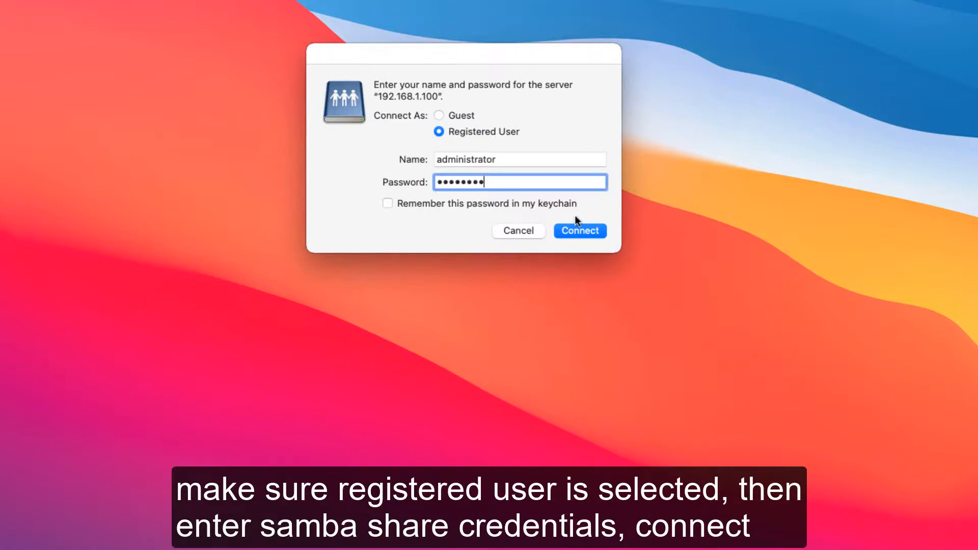
key("Return")
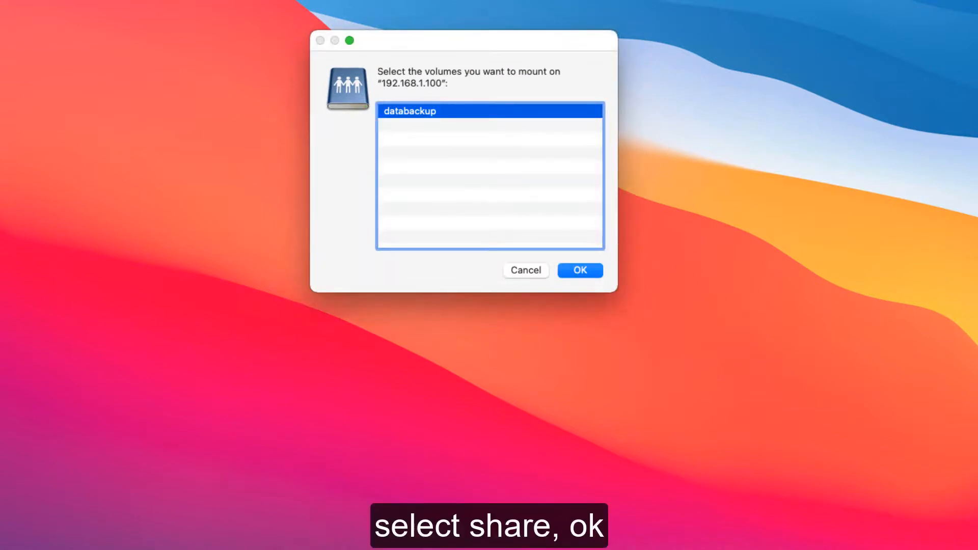
left_click(567, 271)
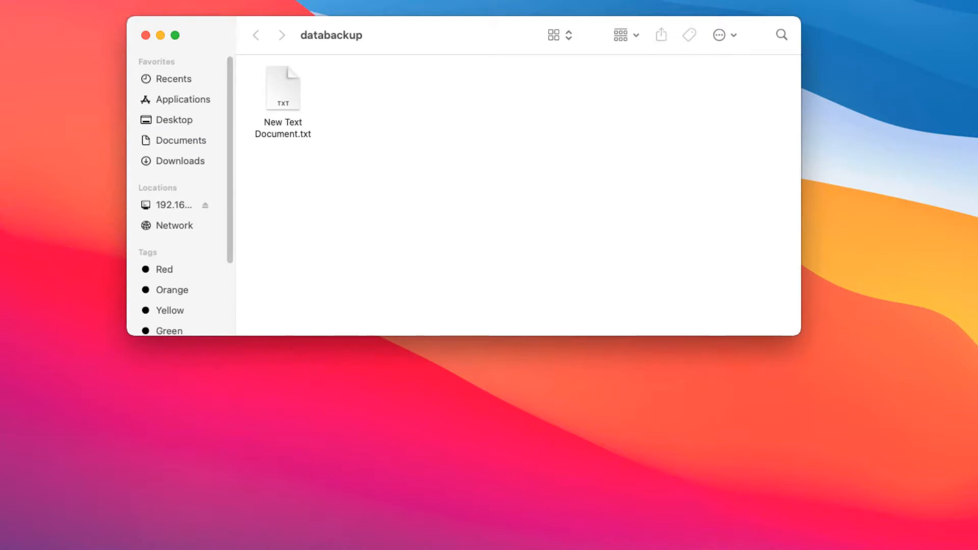
Widen the Finder sidebar and reopen the databackup folder through the 192.168.1.100 location.
left_click_drag(243, 191, 270, 190)
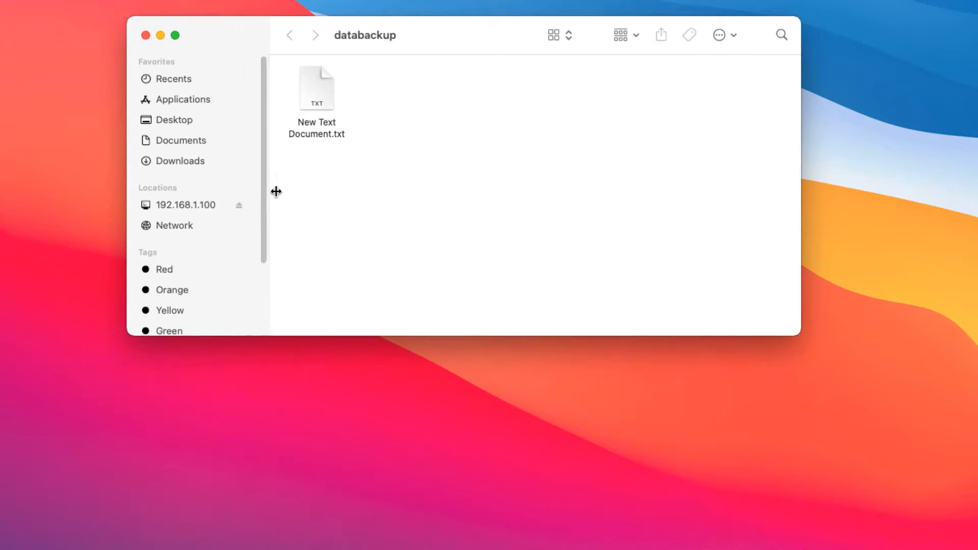
left_click(207, 206)
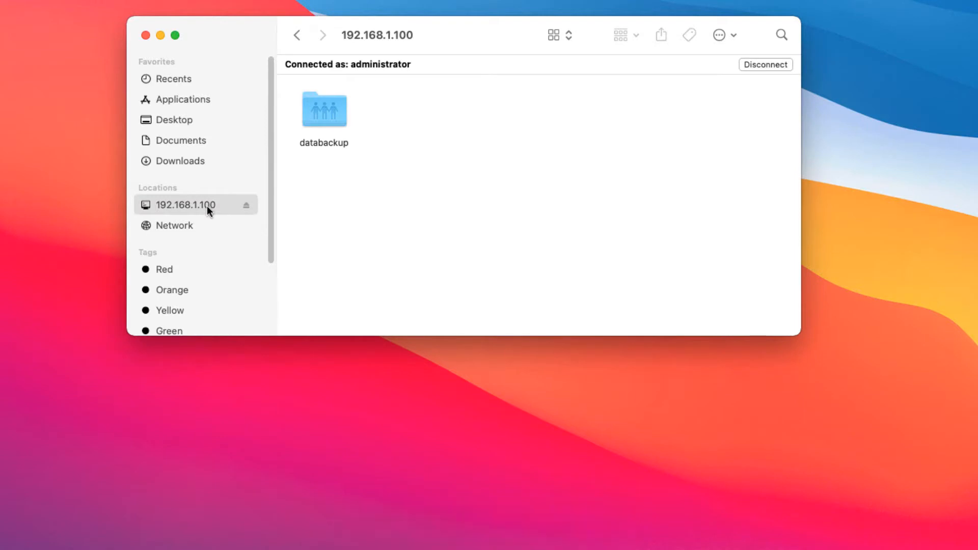
double_click(319, 118)
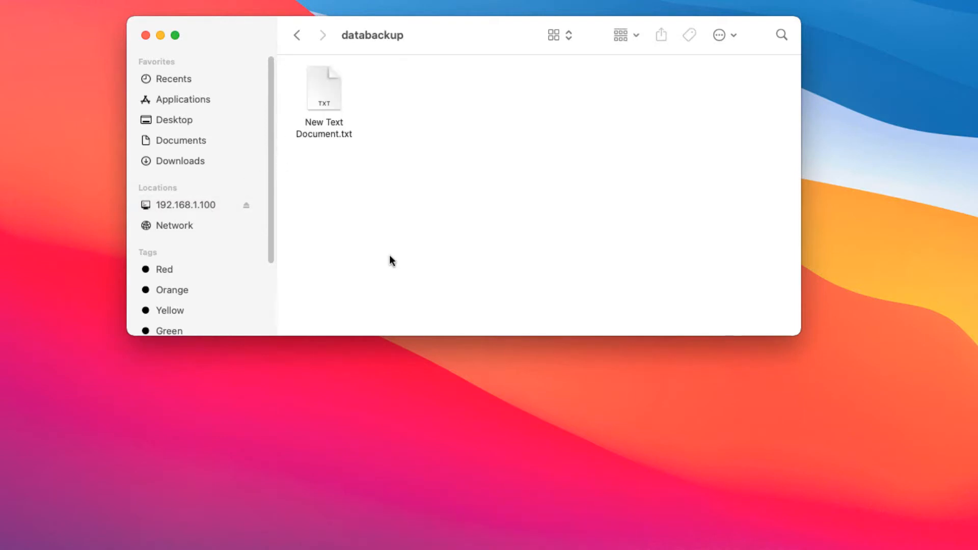
Copy New Text Document.txt from databackup to the Mac desktop and rename the copy New Text Document2.txt.
left_click_drag(328, 90, 81, 79)
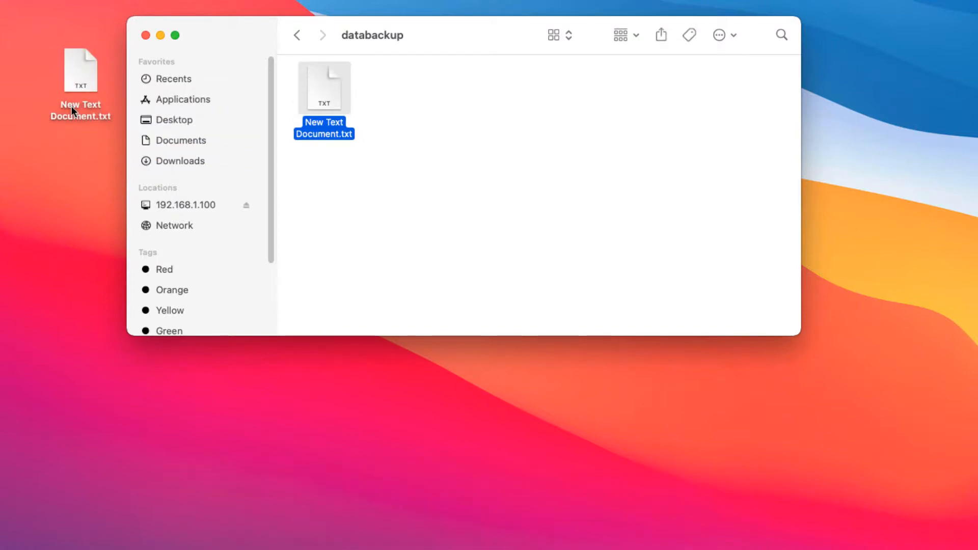
left_click(71, 107)
right_click(75, 111)
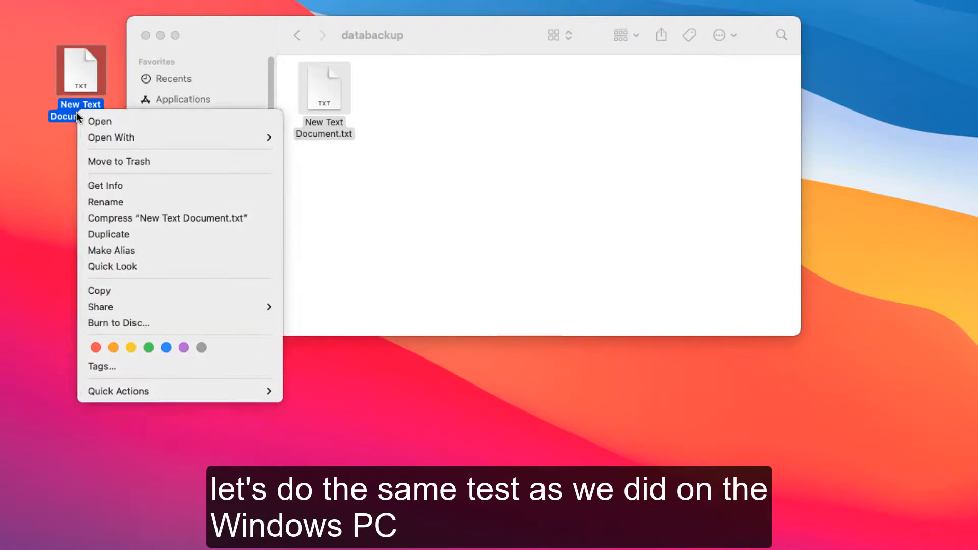
left_click(105, 202)
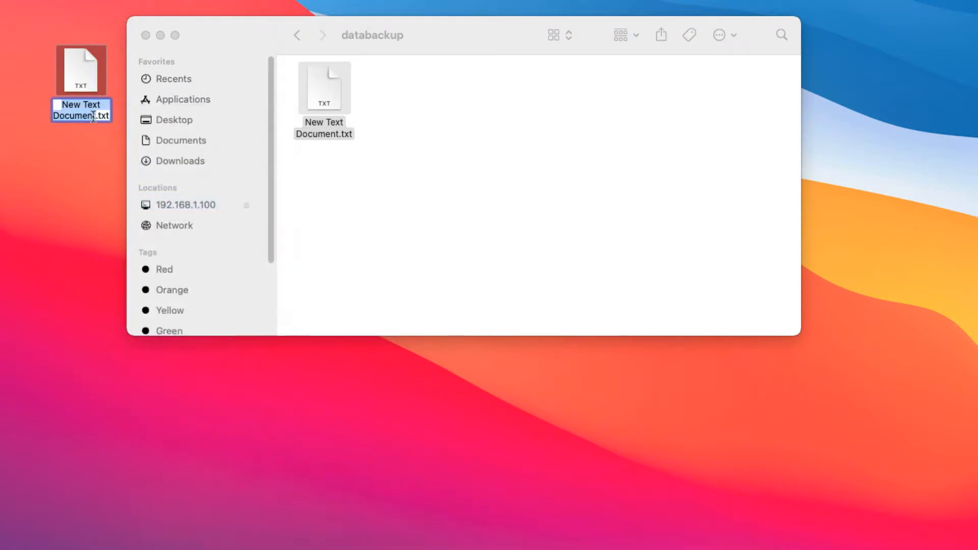
left_click(96, 116)
type("2")
left_click(60, 266)
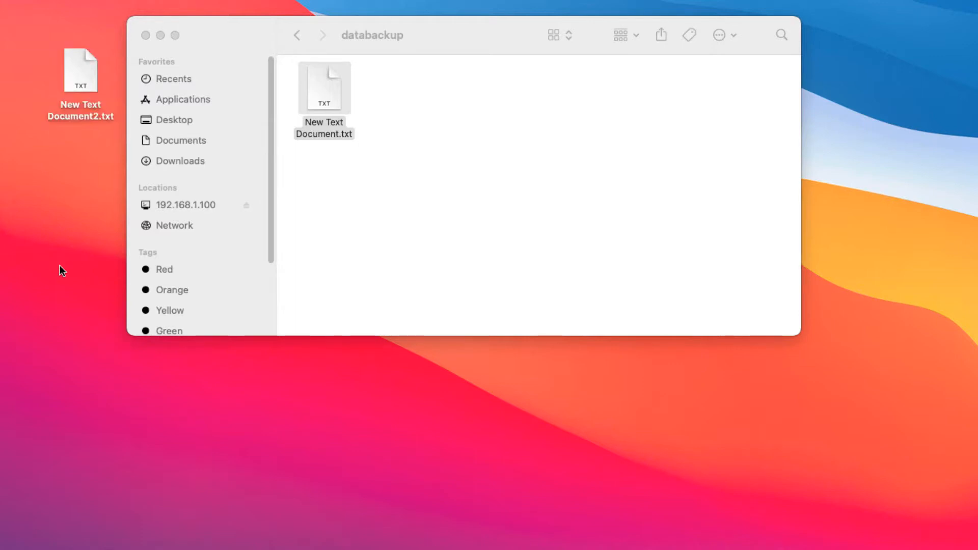
Copy New Text Document2.txt from the desktop into databackup and check for it in the folder on the Ubuntu machine.
left_click_drag(82, 74, 412, 95)
left_click(422, 211)
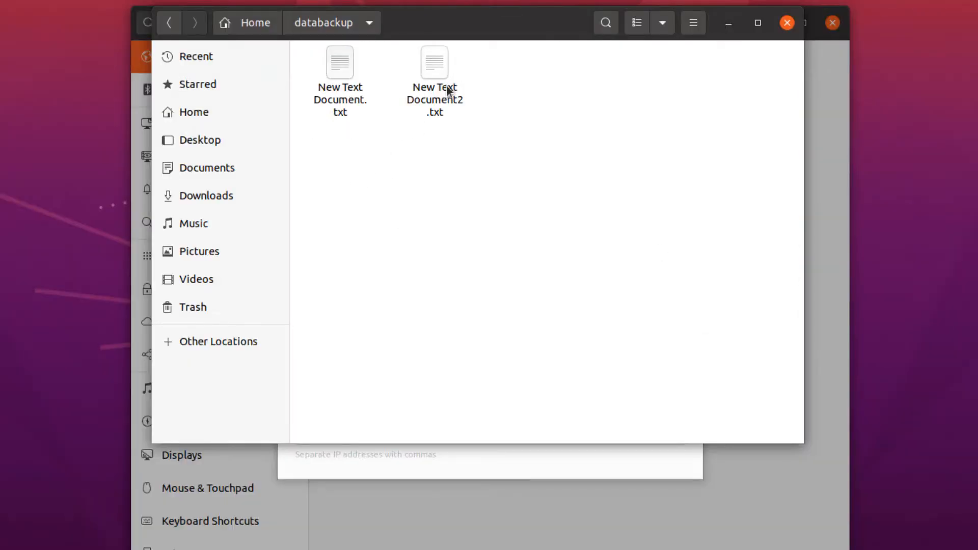
left_click(439, 98)
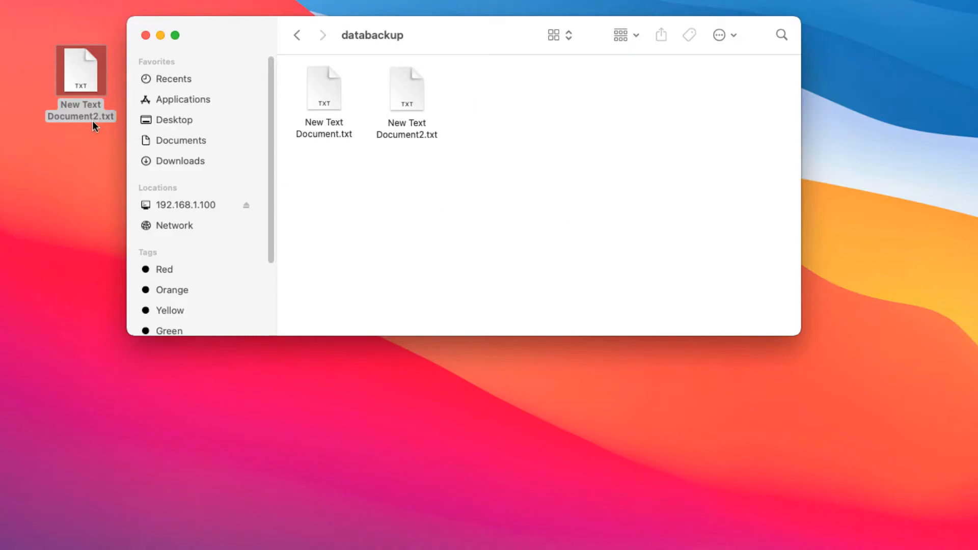
On the Mac, rename New Text Document2.txt in databackup to New Text Document3.txt, and check the name on the Ubuntu machine.
left_click(419, 136)
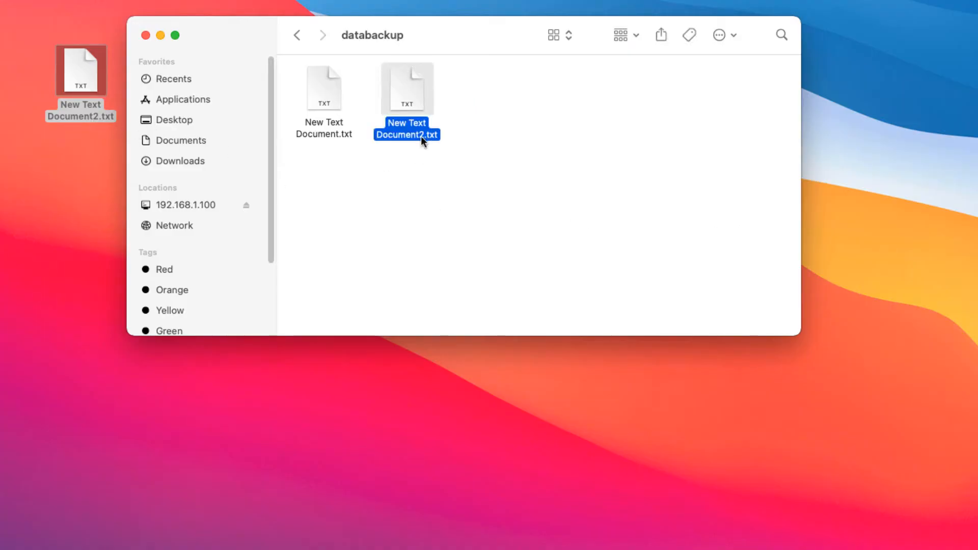
right_click(422, 136)
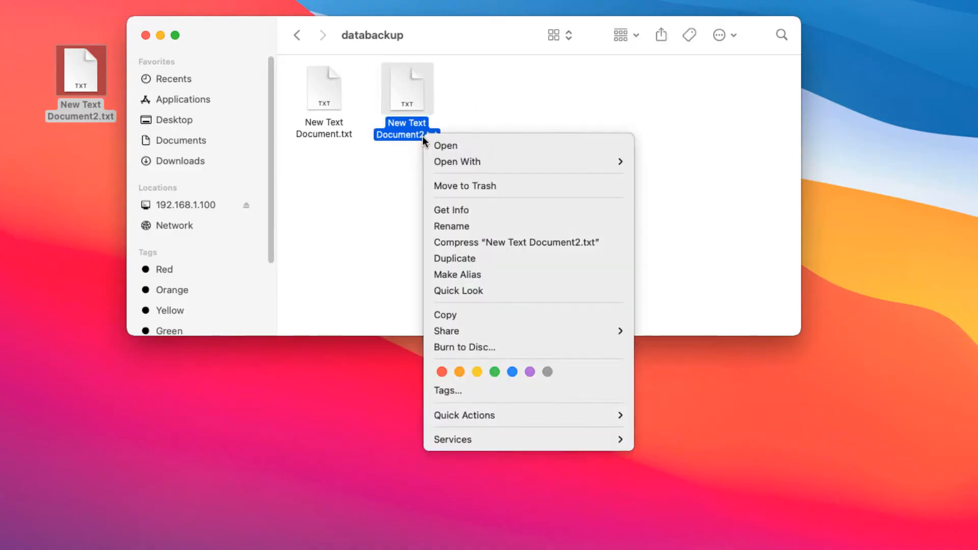
left_click(448, 225)
left_click(424, 135)
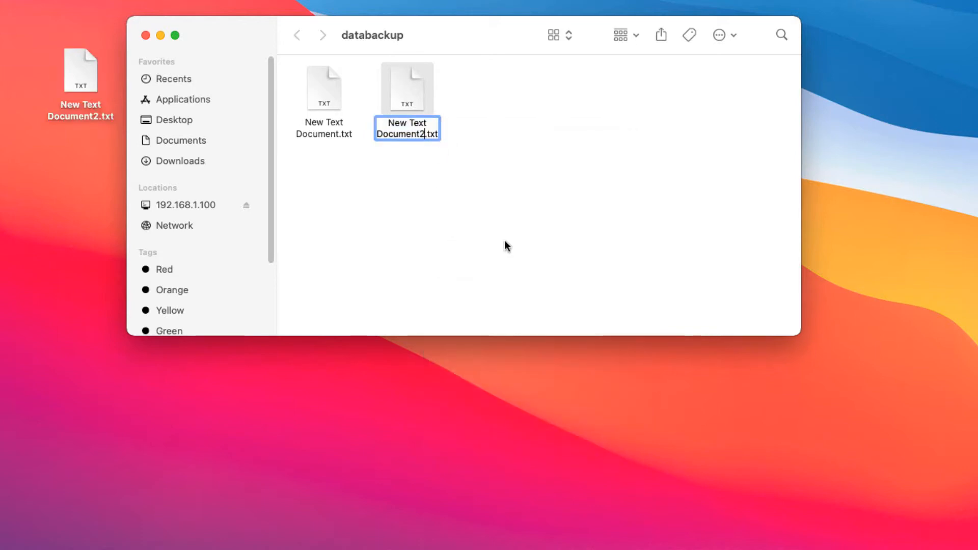
key("BackSpace")
type("3")
left_click(496, 192)
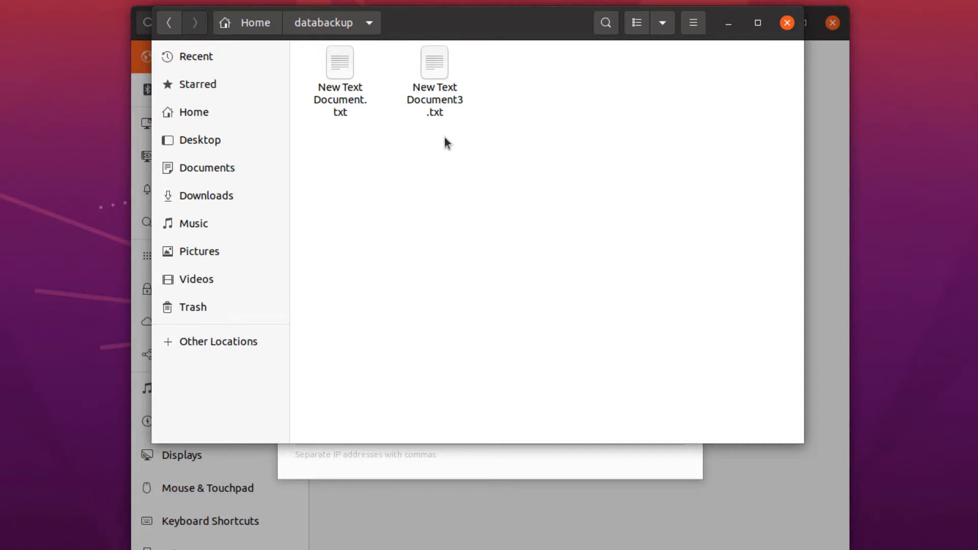
left_click(435, 105)
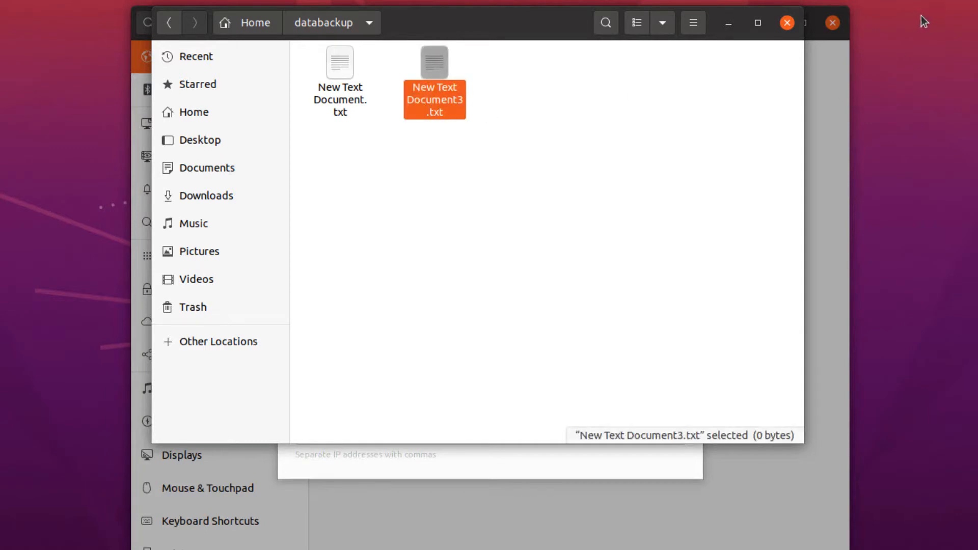
left_click(751, 180)
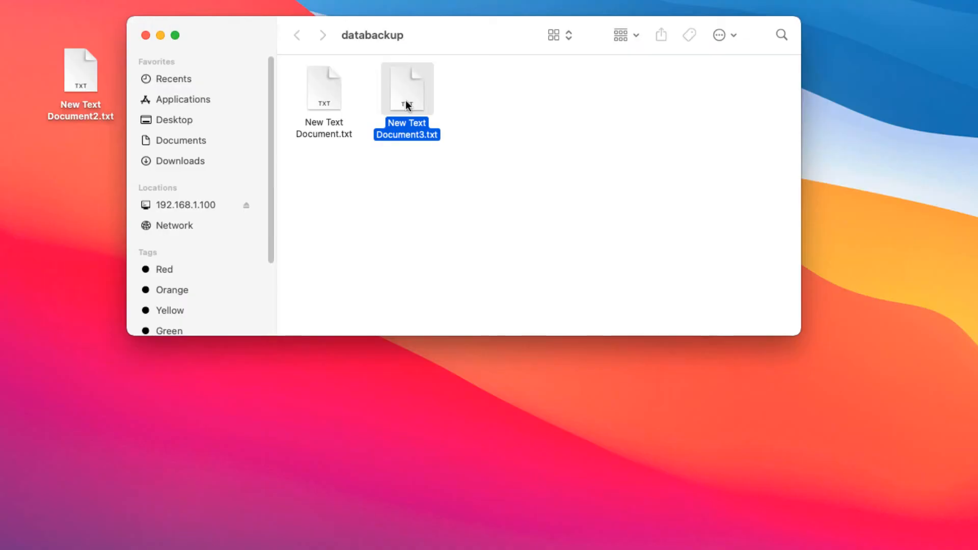
On the Mac, permanently delete New Text Document3.txt from the databackup share.
right_click(406, 93)
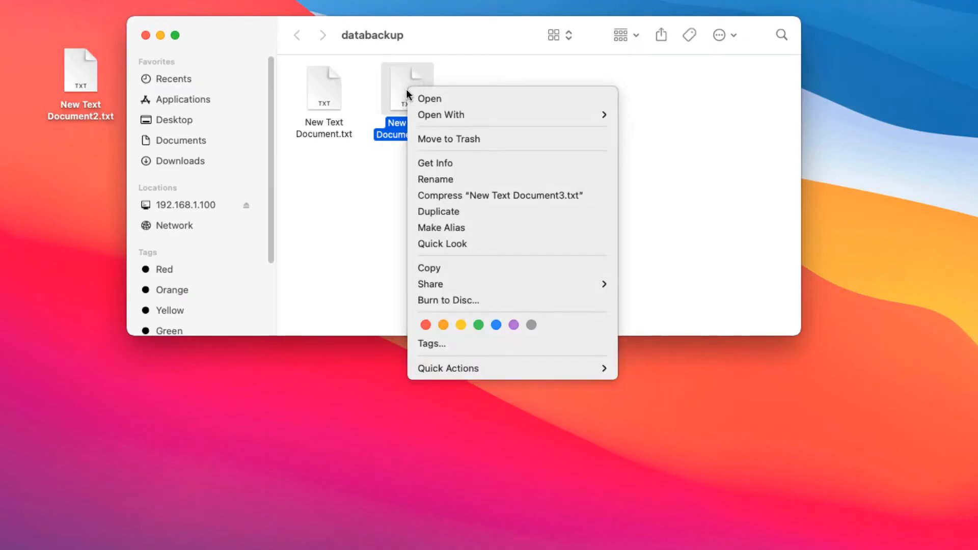
left_click(464, 139)
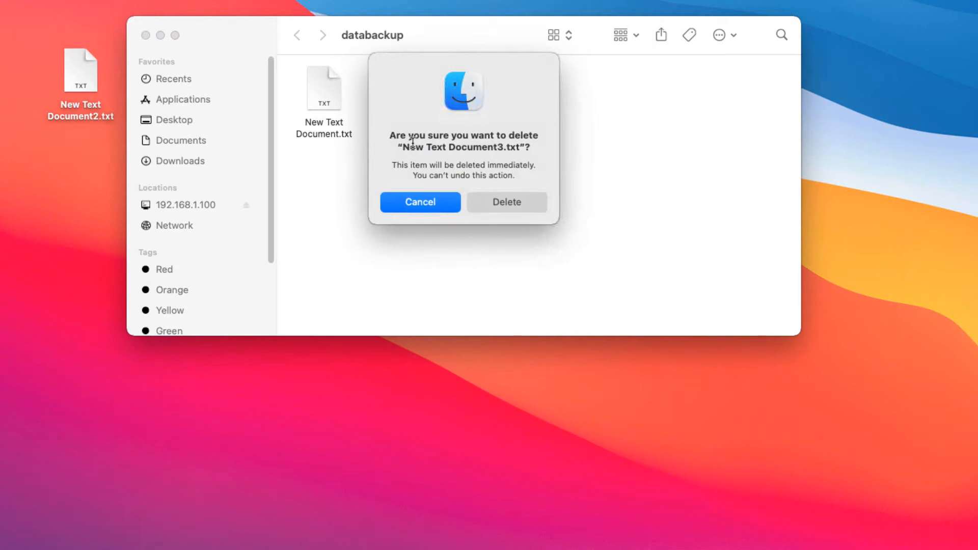
left_click(499, 202)
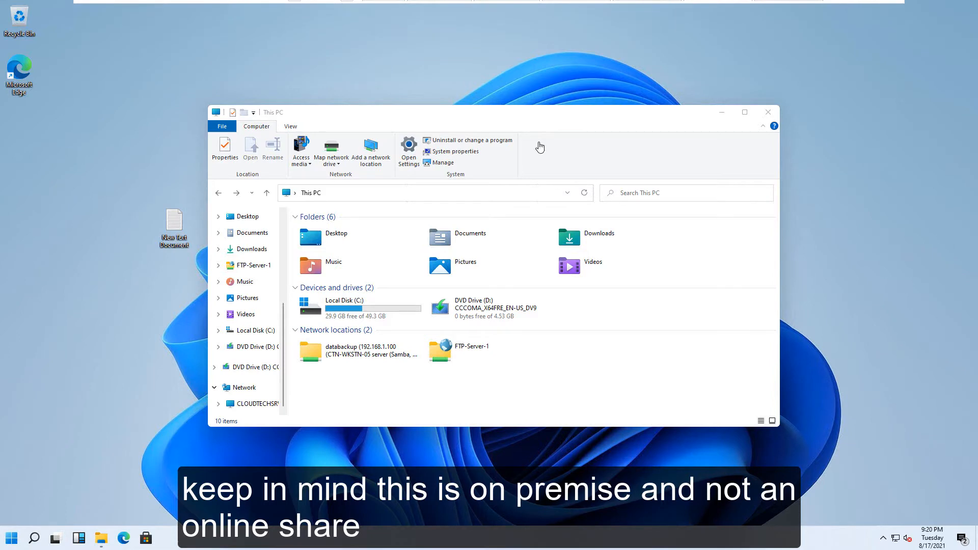
Check the databackup network location on the Windows PC, and switch to the CTN-WKSTN-05 Ubuntu machine to view its folder.
double_click(326, 363)
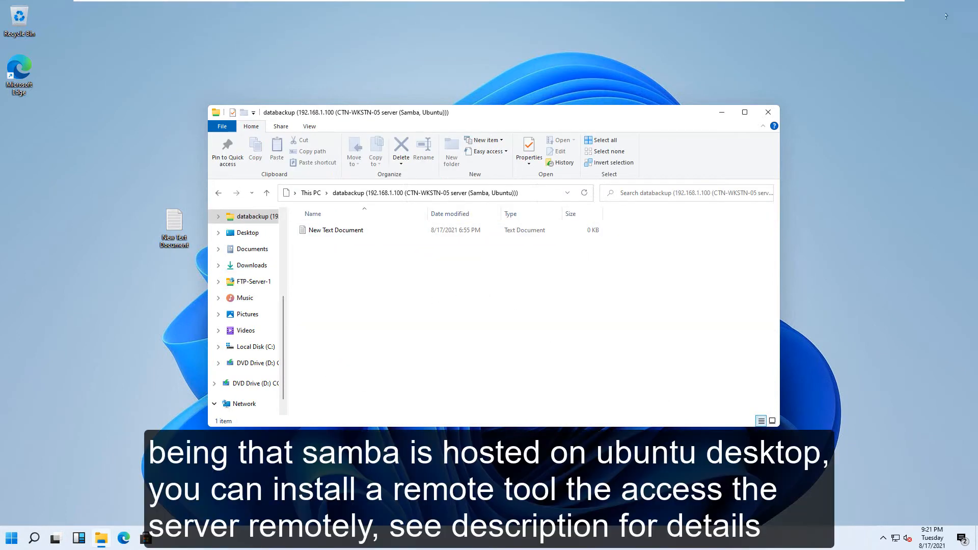
left_click(763, 4)
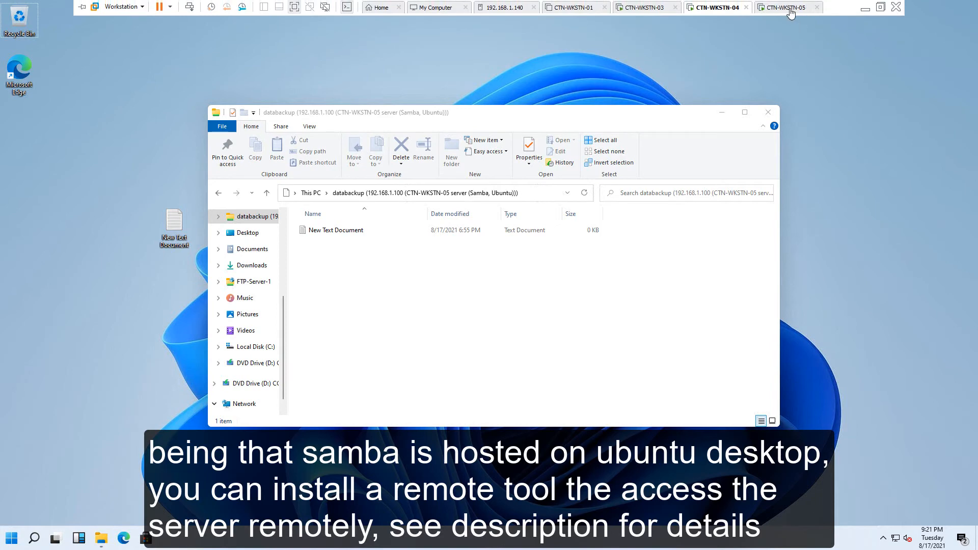
left_click(787, 8)
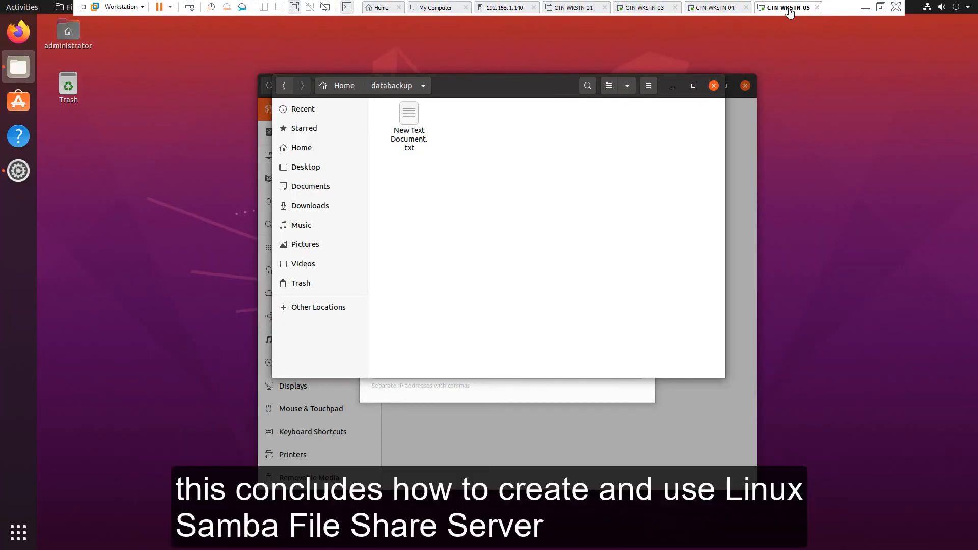